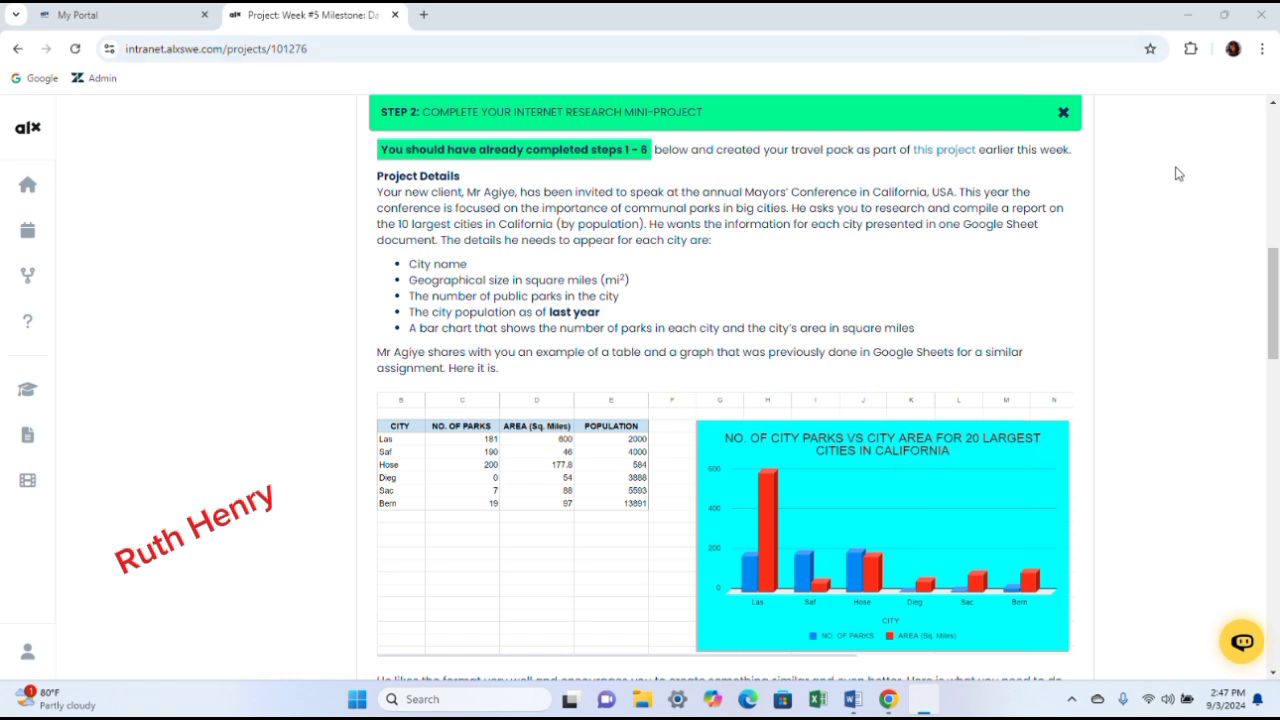
- Open a new blank Google Sheets document from the link in the project instructions
drag(1273, 283, 1273, 340)
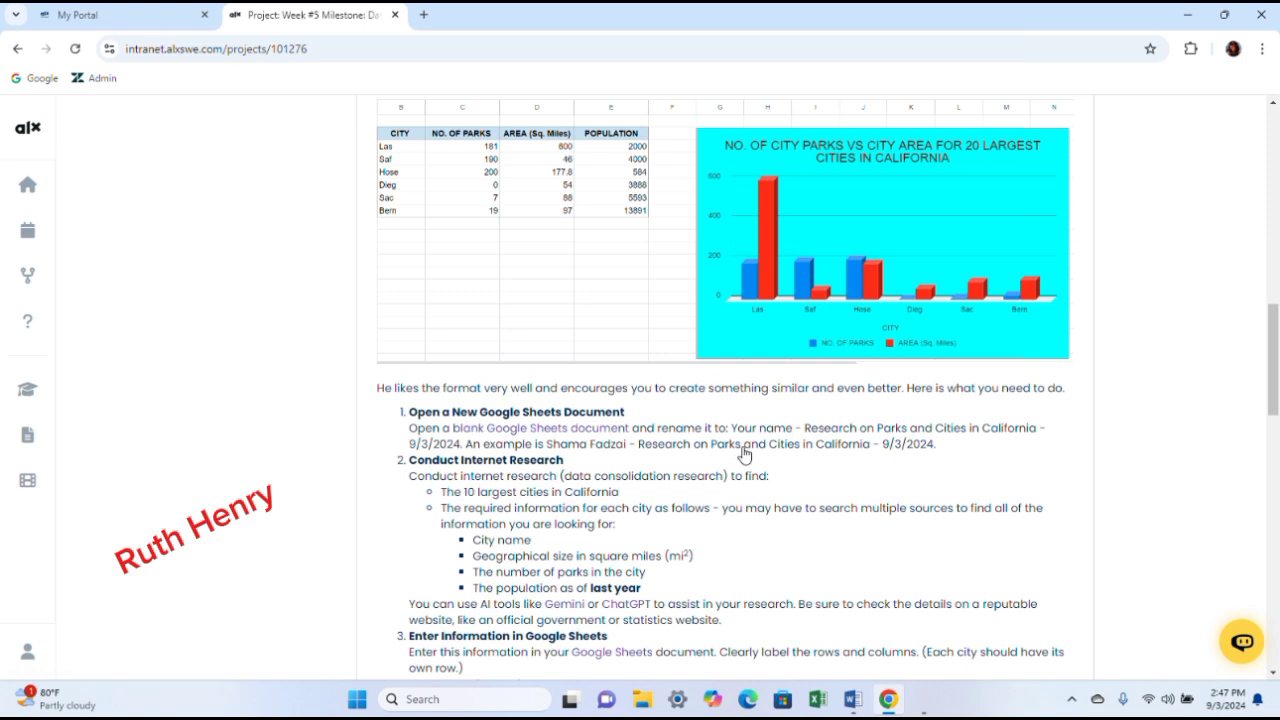
click(505, 430)
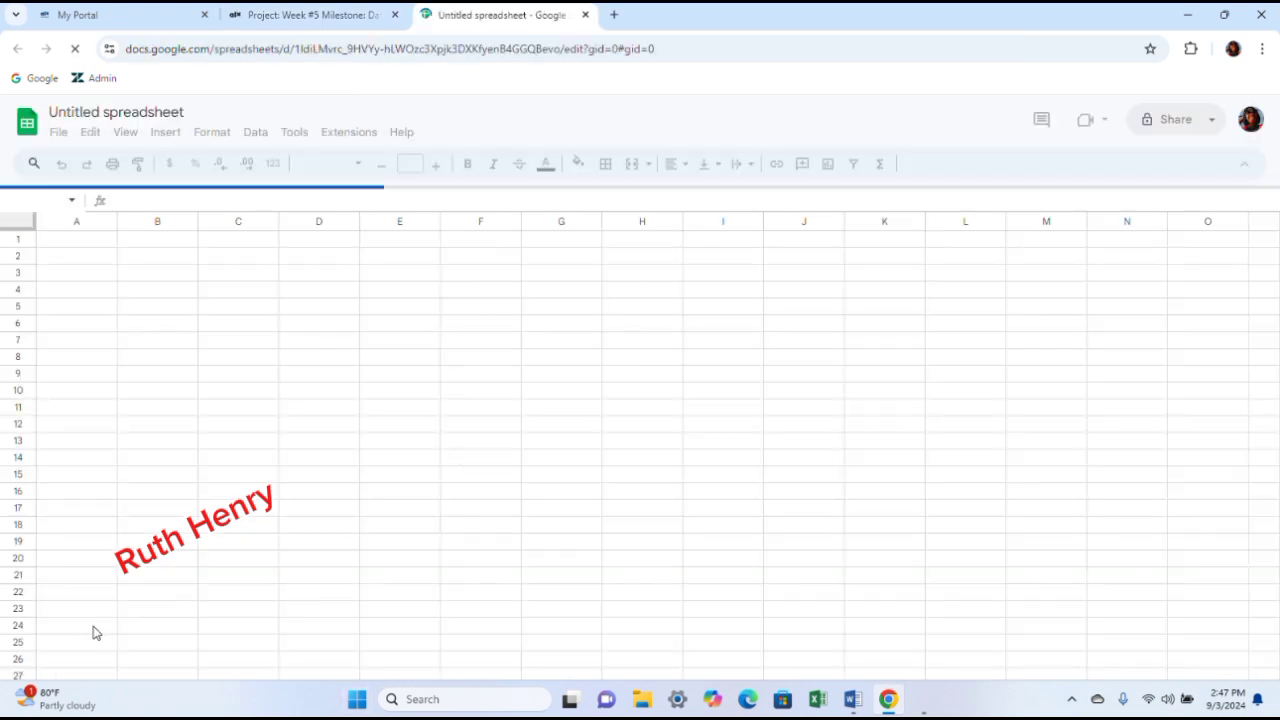
- Start renaming the spreadsheet by replacing the default title with the student's first name in capitals
click(186, 112)
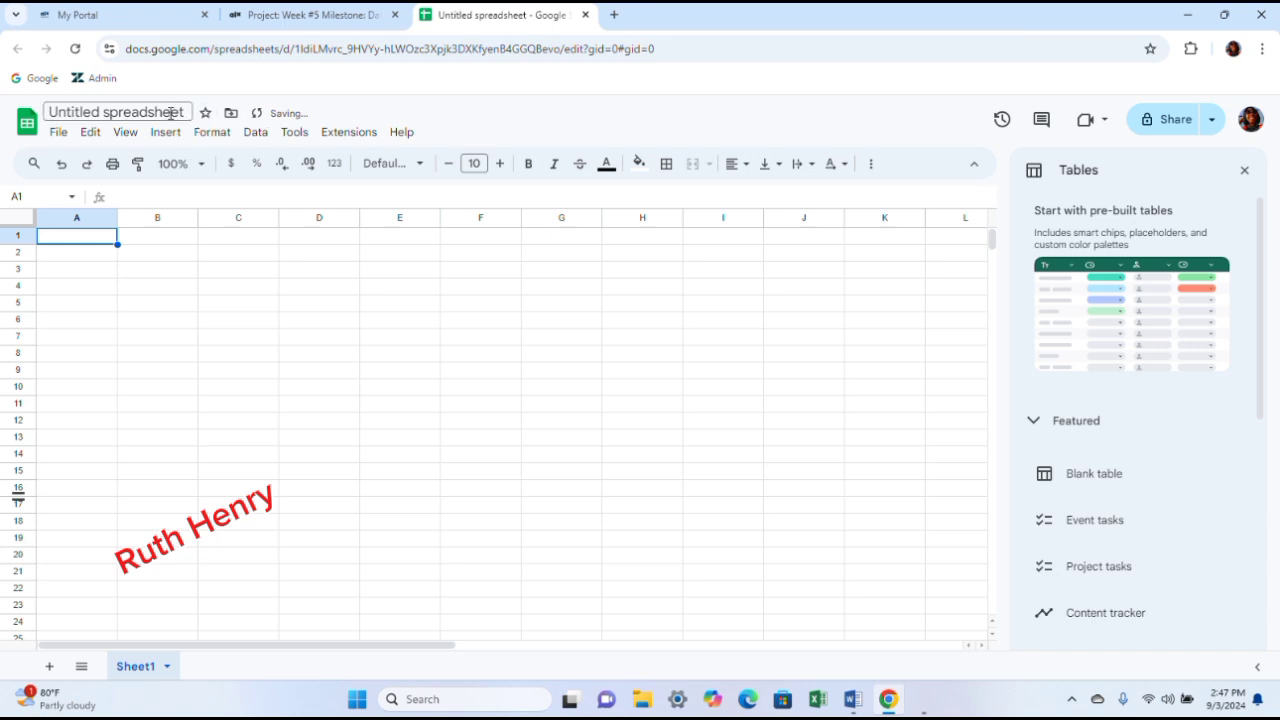
click(186, 112)
key(BackSpace)
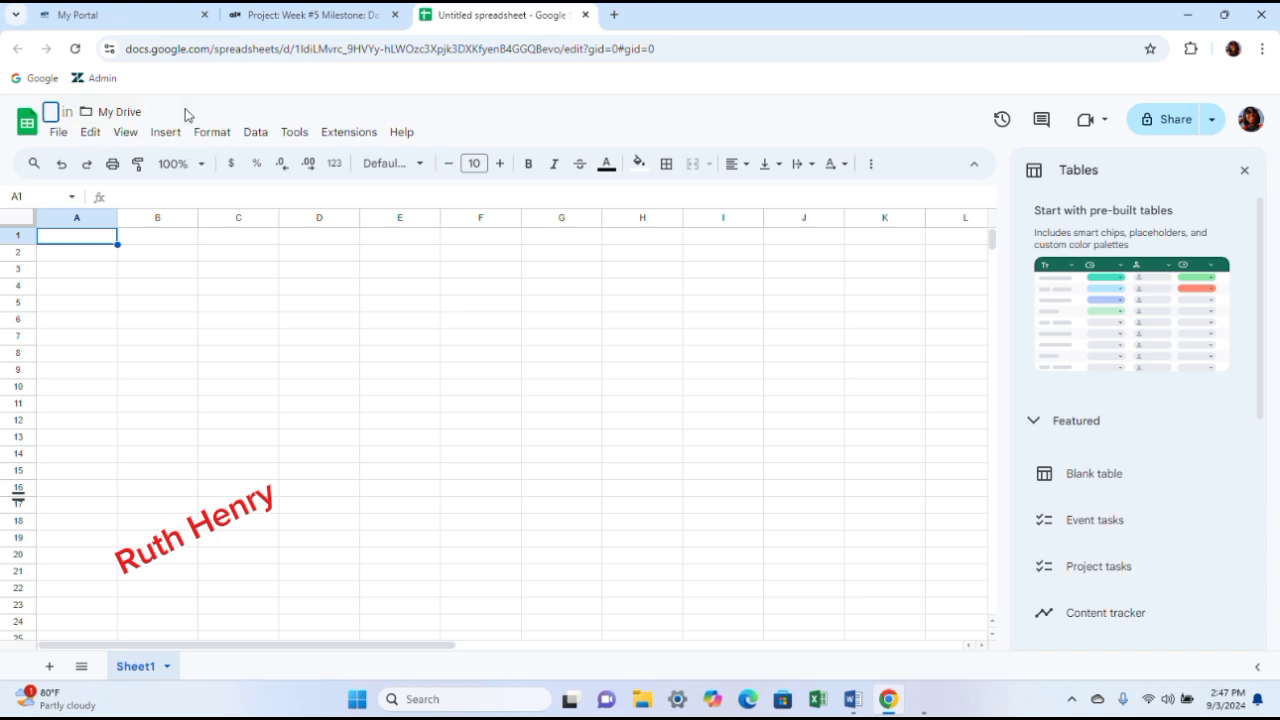
text(r)
key(BackSpace)
text(RUTH)
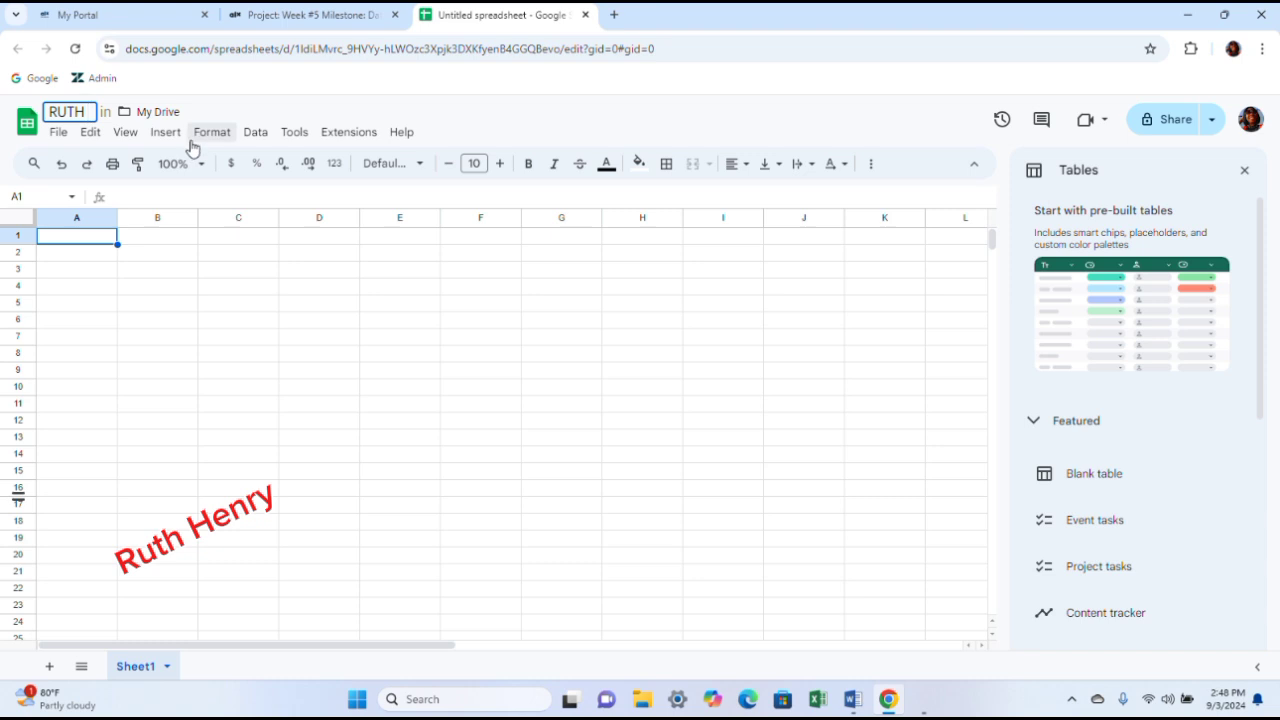
click(297, 20)
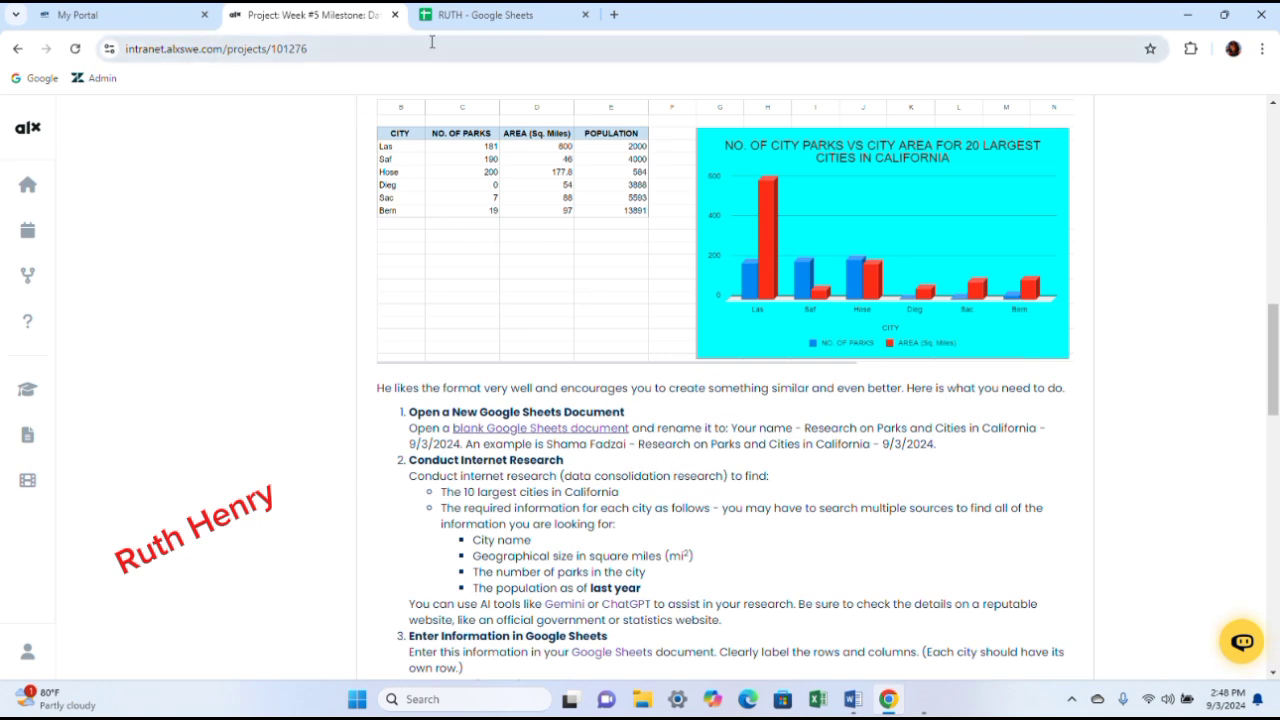
click(466, 20)
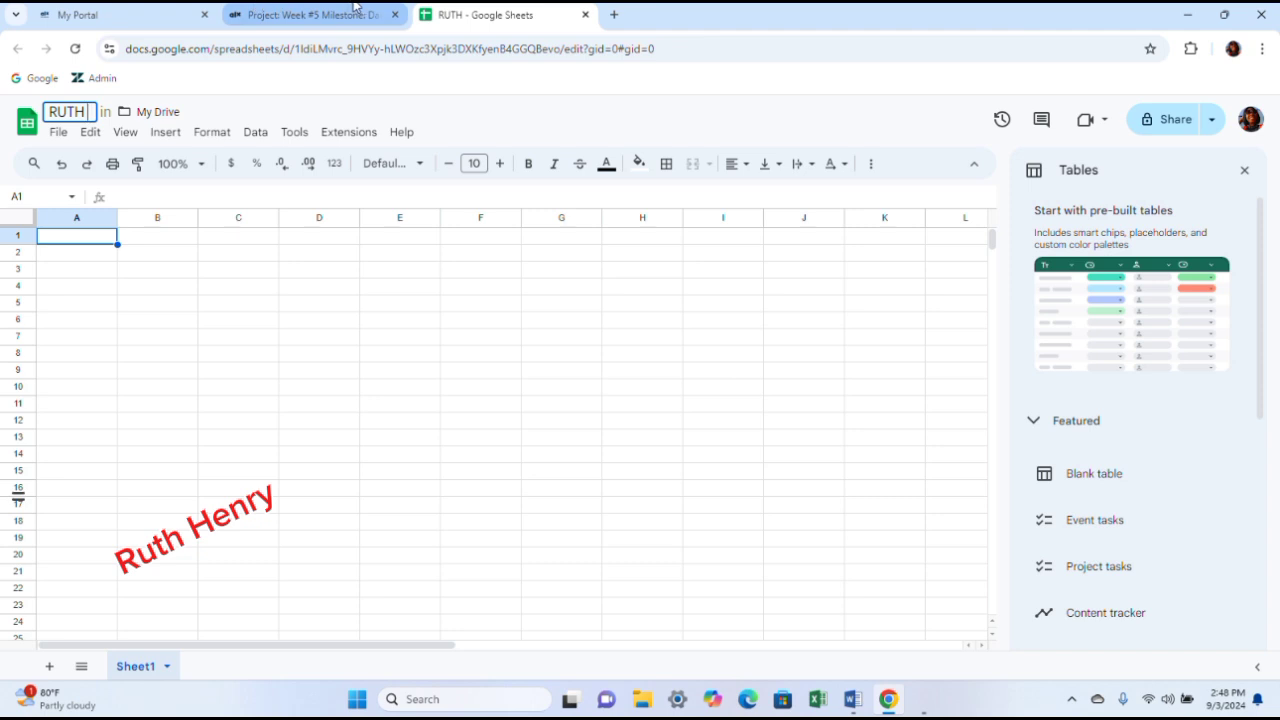
- Complete the spreadsheet title by appending ' RESEARCH ON PARKS AND CITIES IN CALIFORNIA- 4/9/24' after the student's name
text(RESEAR)
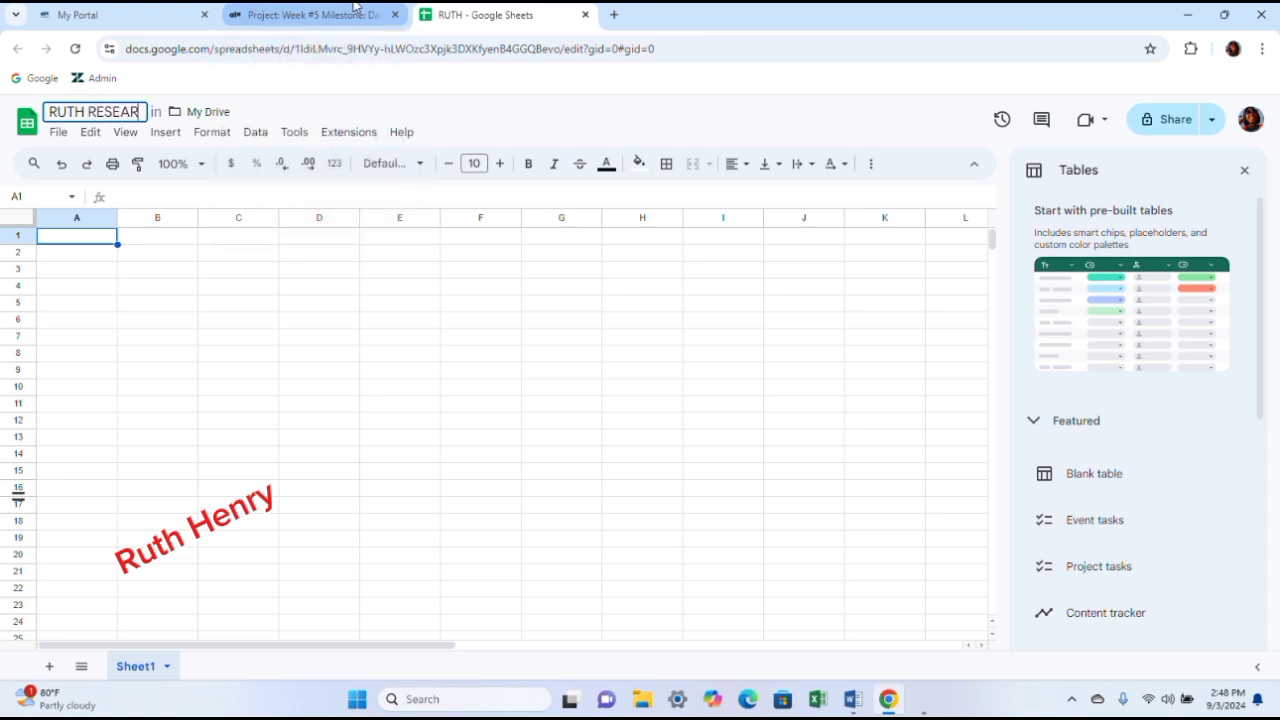
text(CH O)
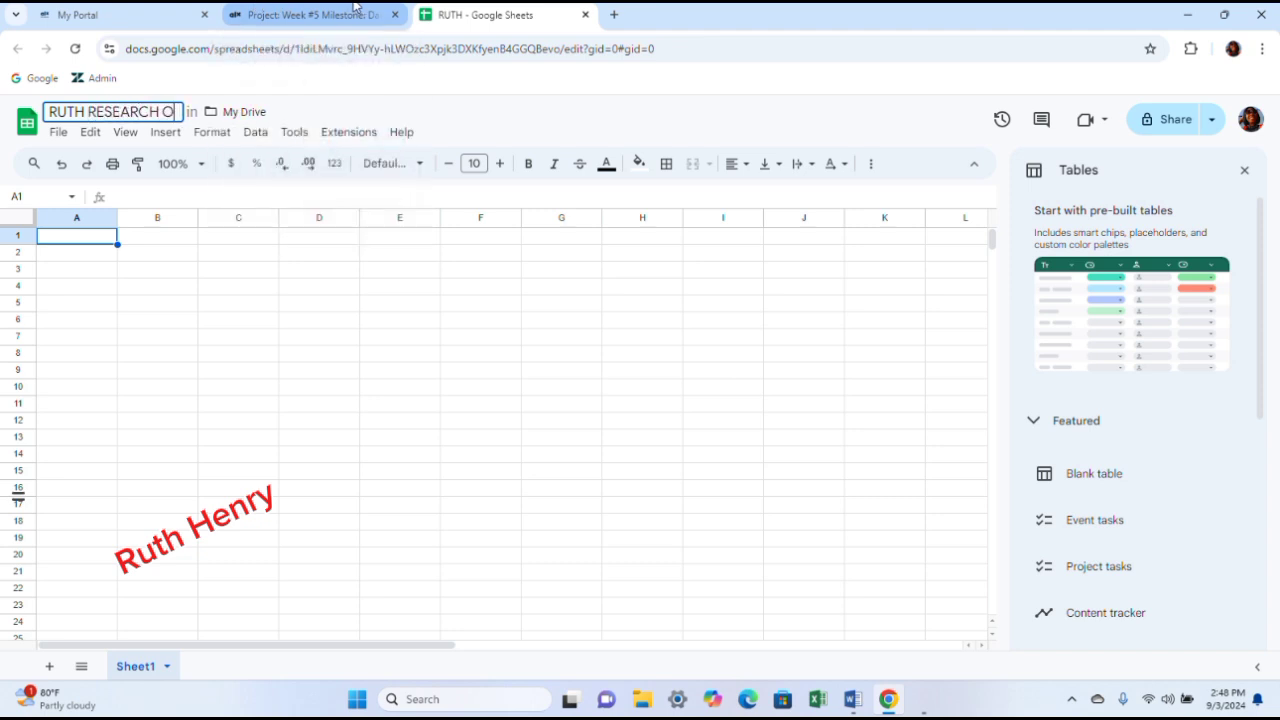
text(N PARK)
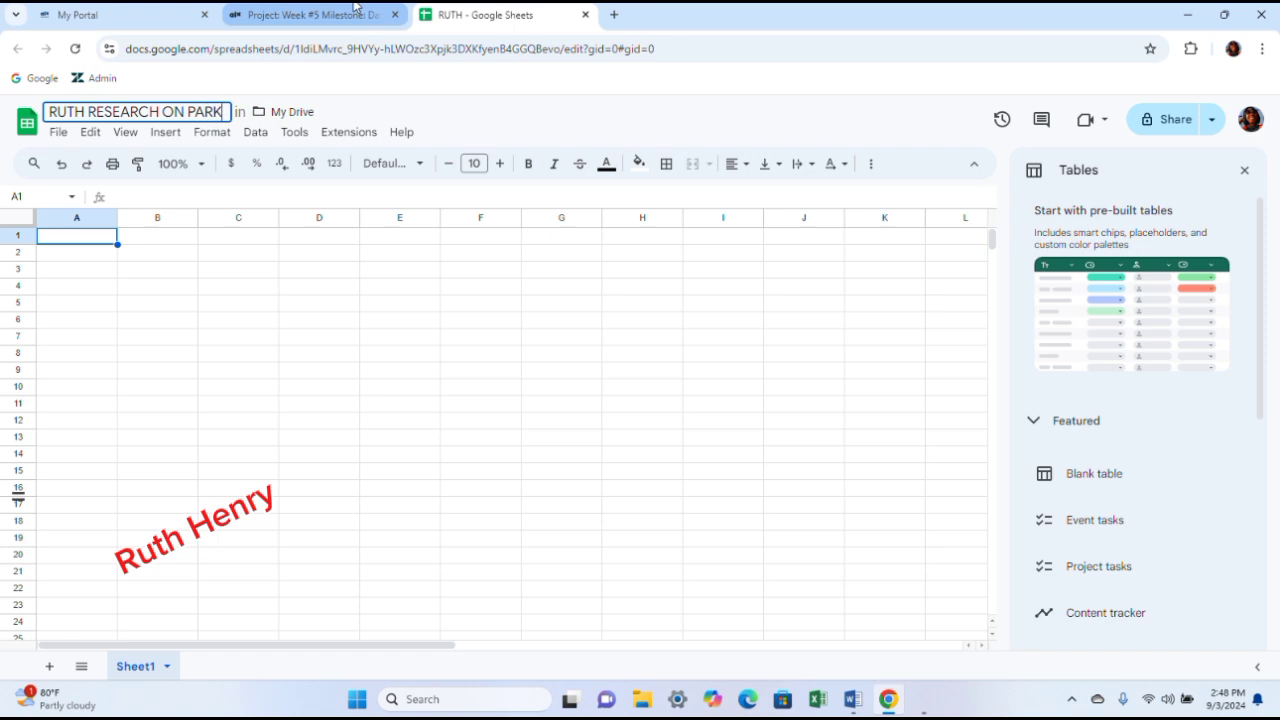
text(S AND )
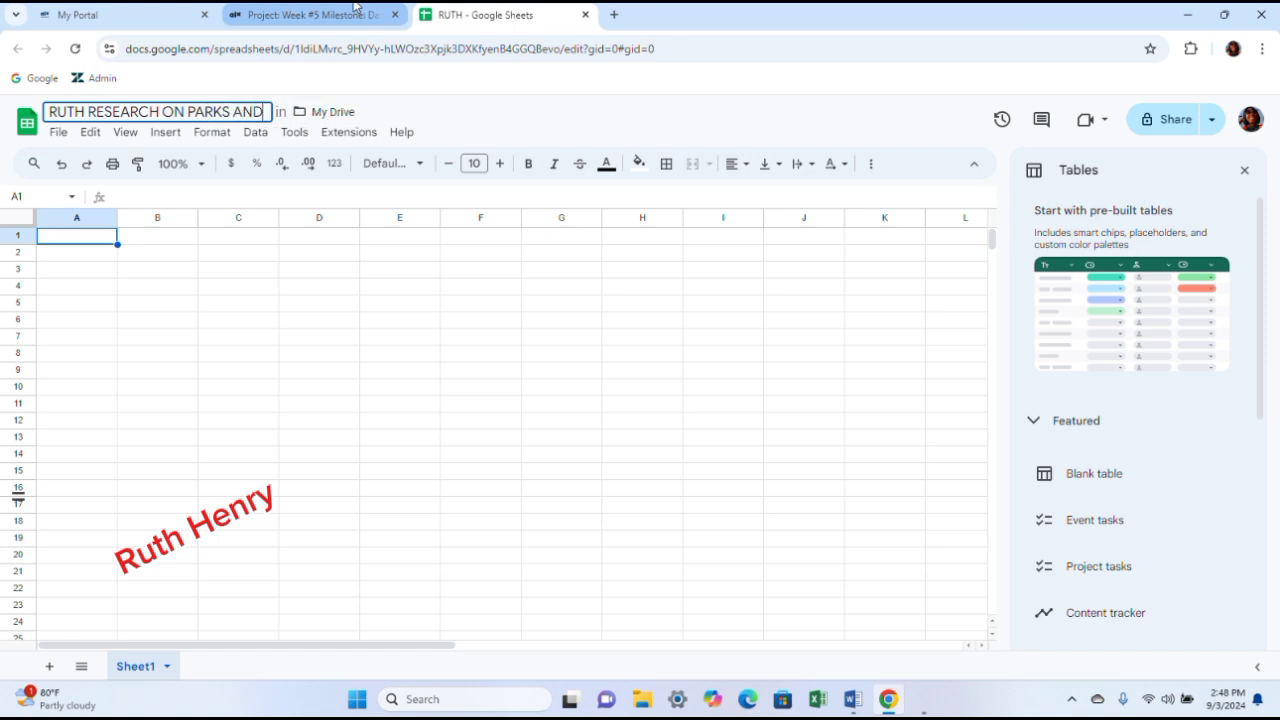
text(CITI)
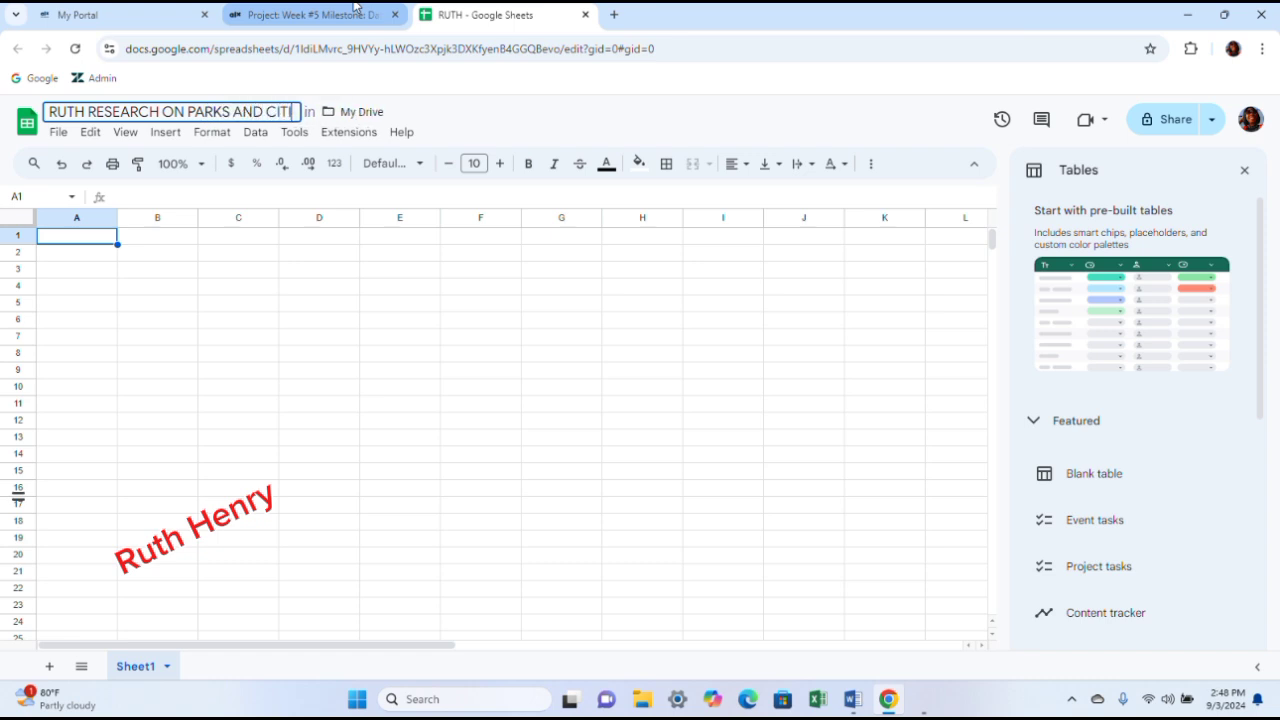
text(ES IN)
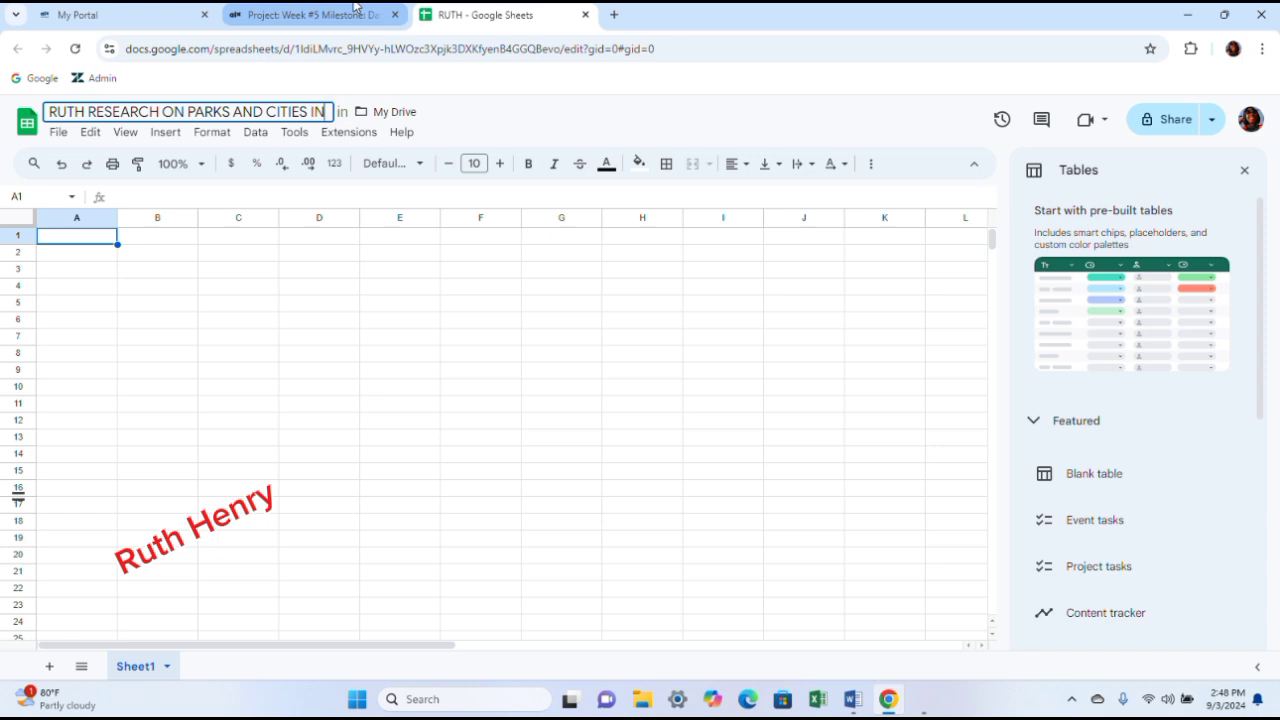
text( CALIF)
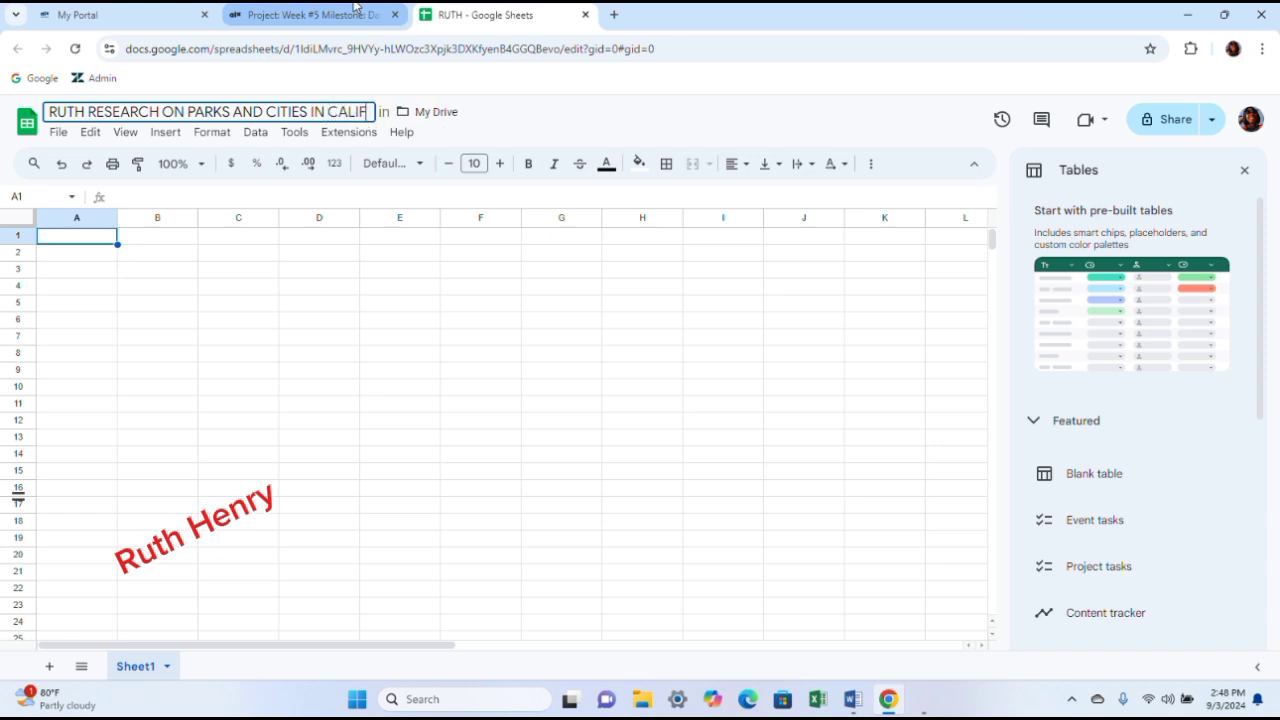
text(ORNIA)
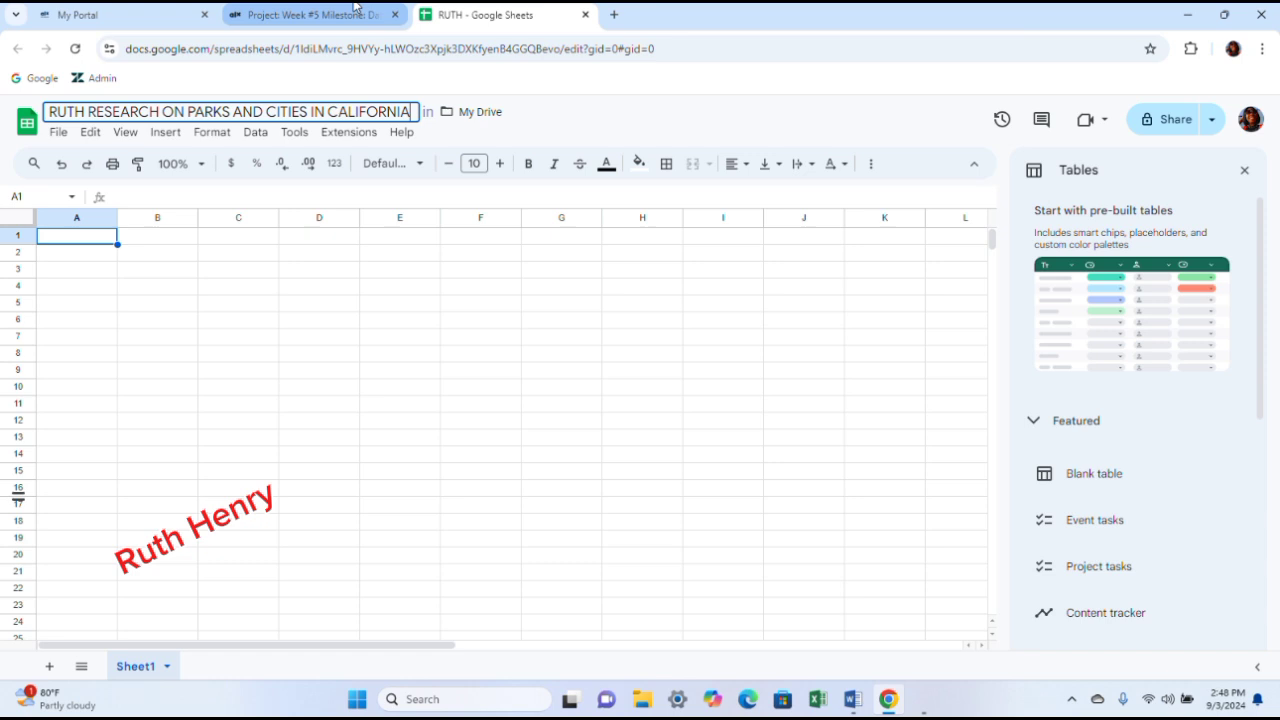
text(- 4)
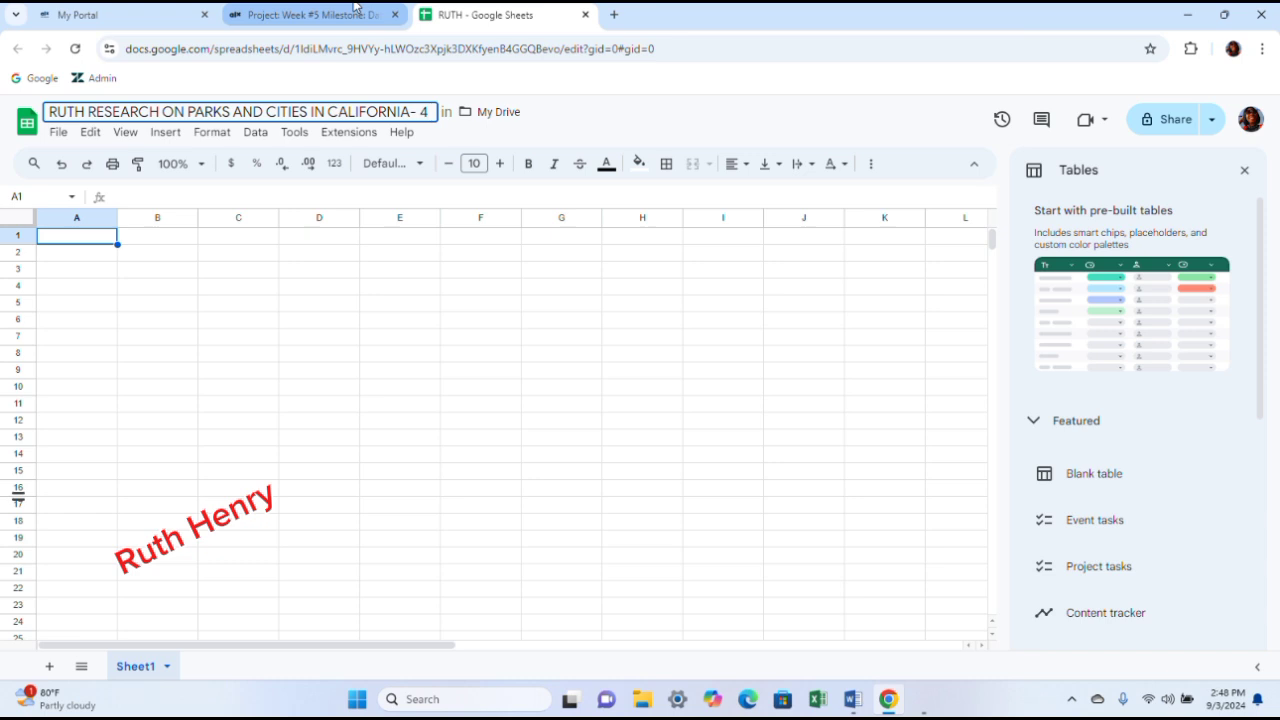
text(/9/24)
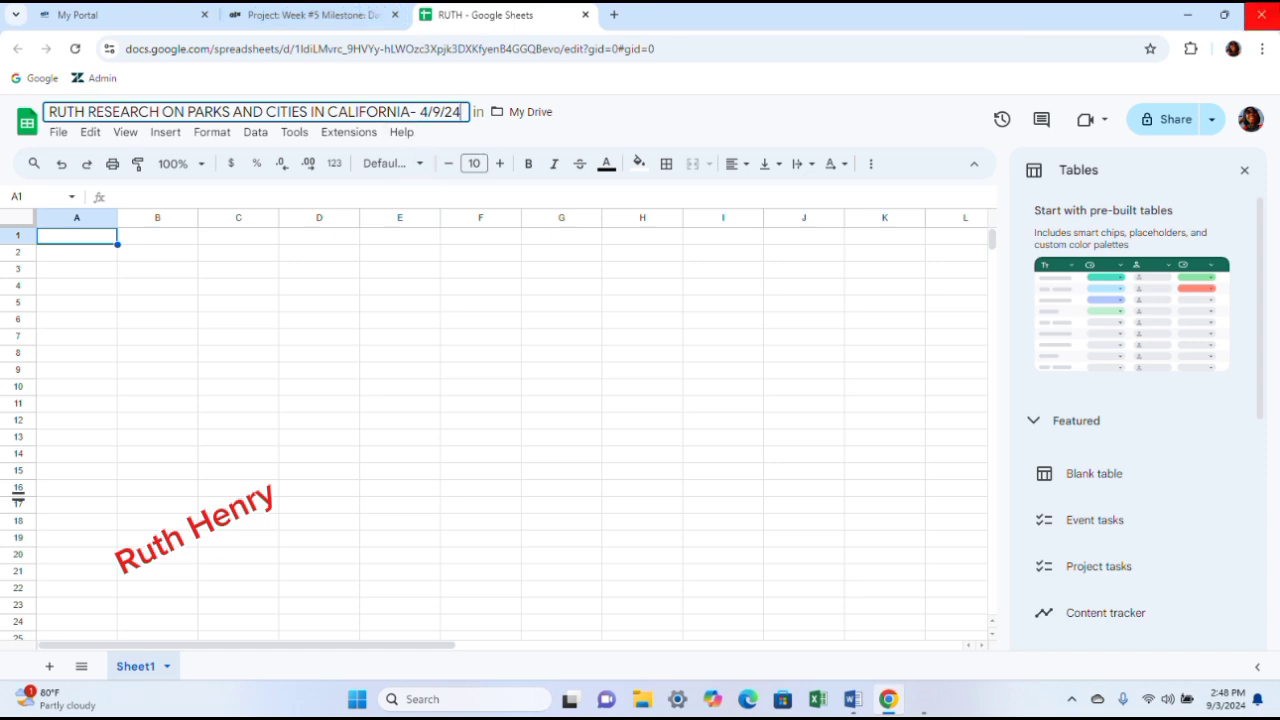
click(1262, 14)
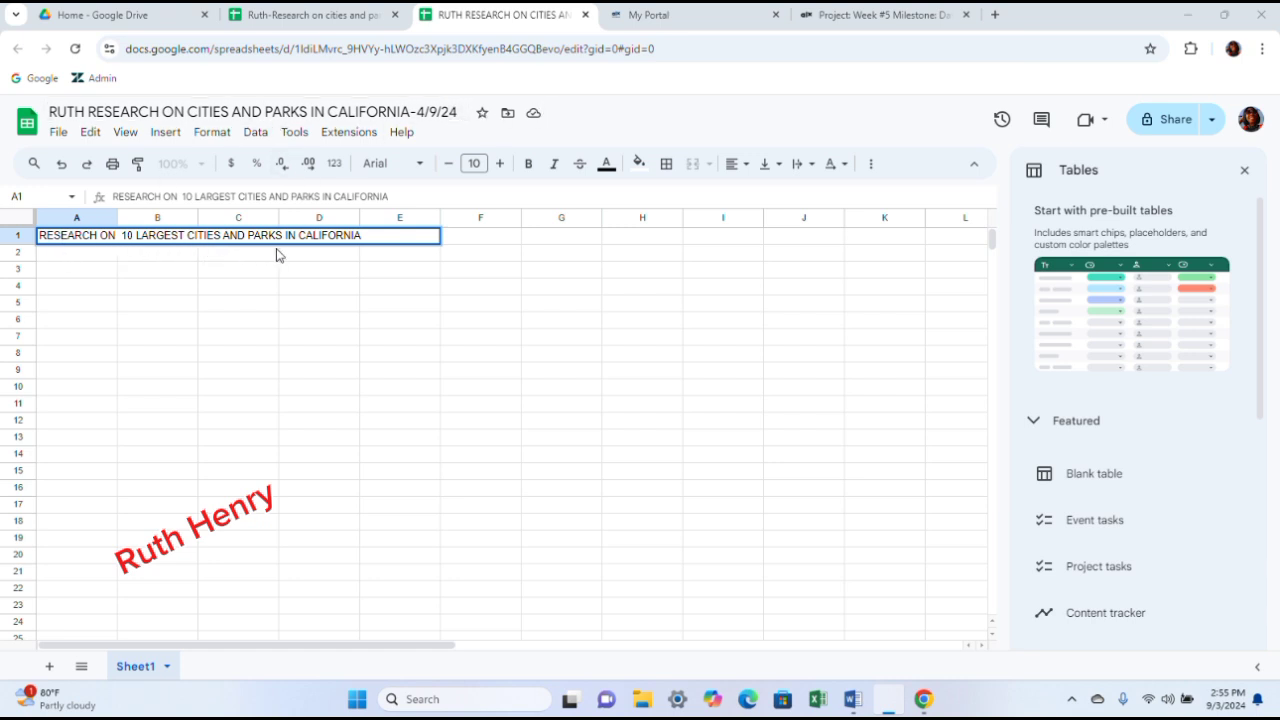
- Make the title text in cell A1 bold and increase its font size to 12
drag(379, 236, 33, 220)
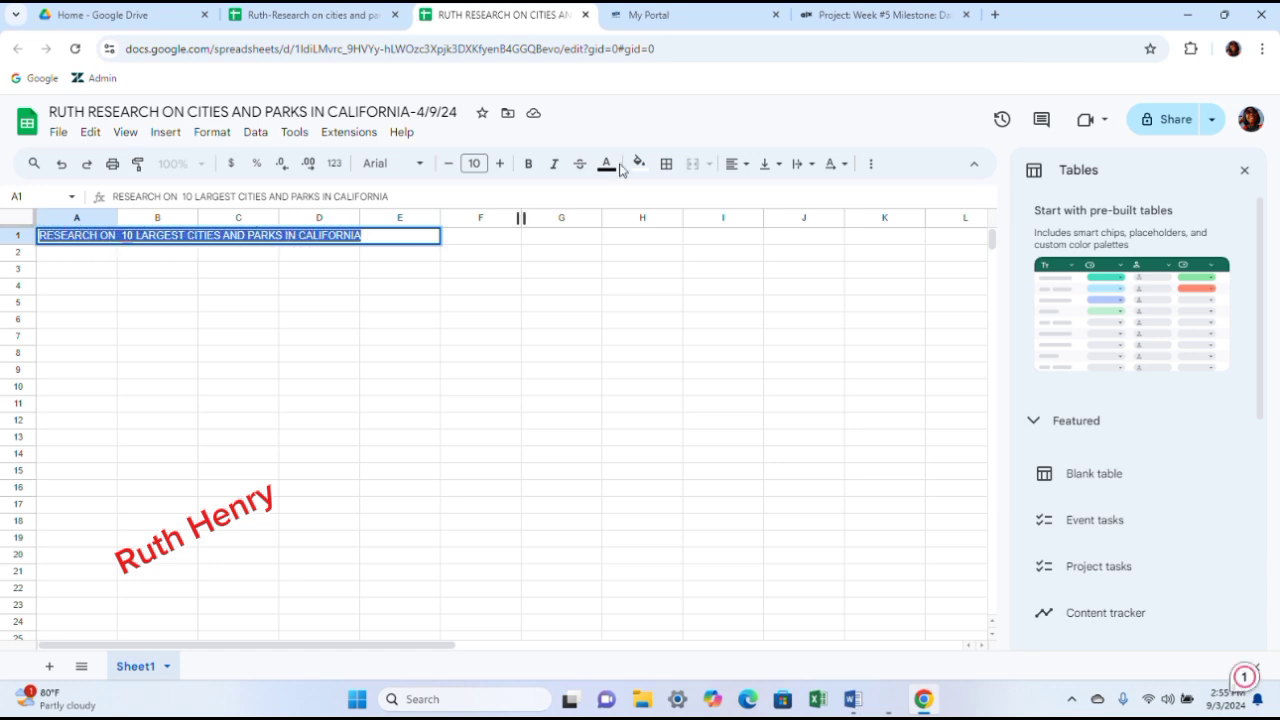
click(526, 164)
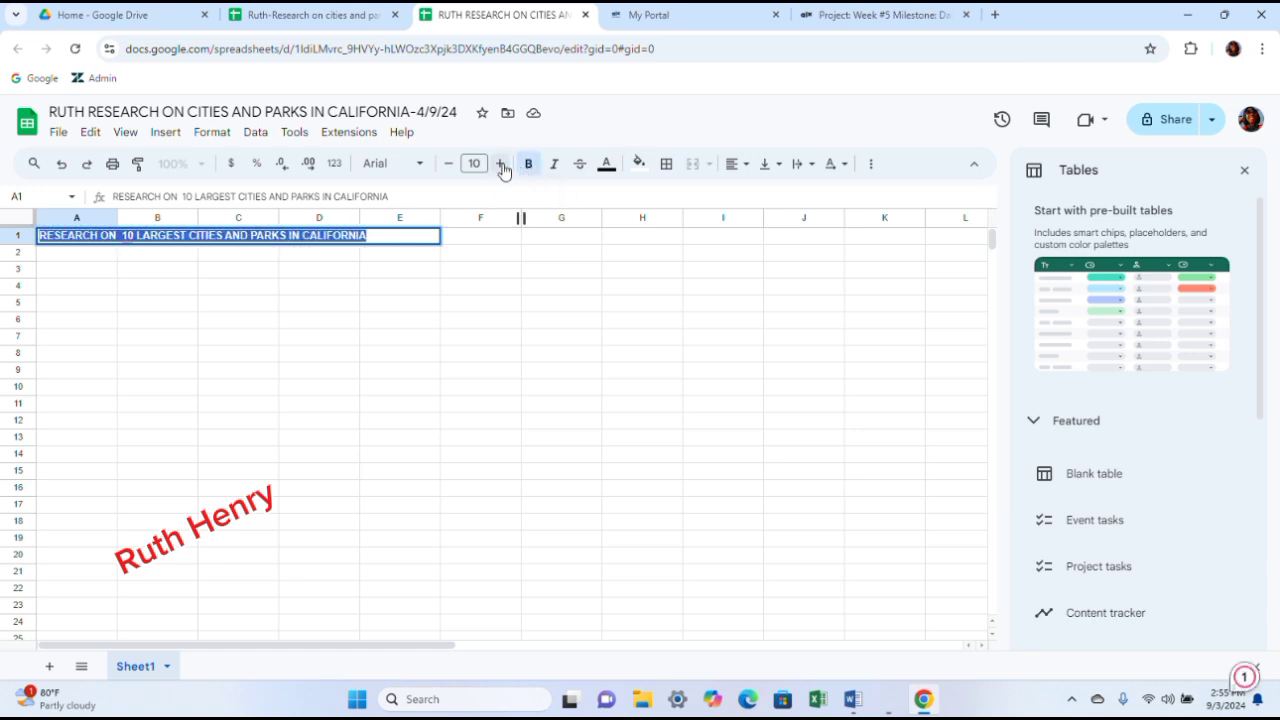
click(500, 164)
click(501, 164)
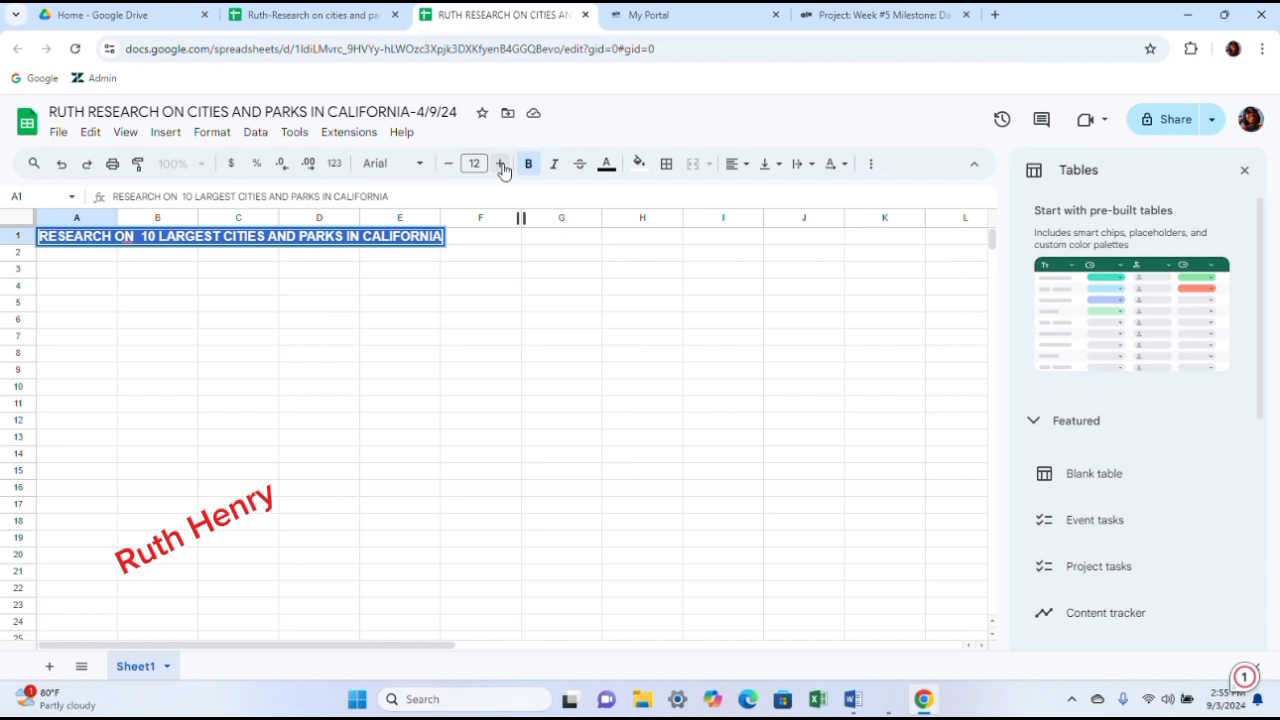
- Fill the title cells across row 1 with the red berry colour
click(638, 164)
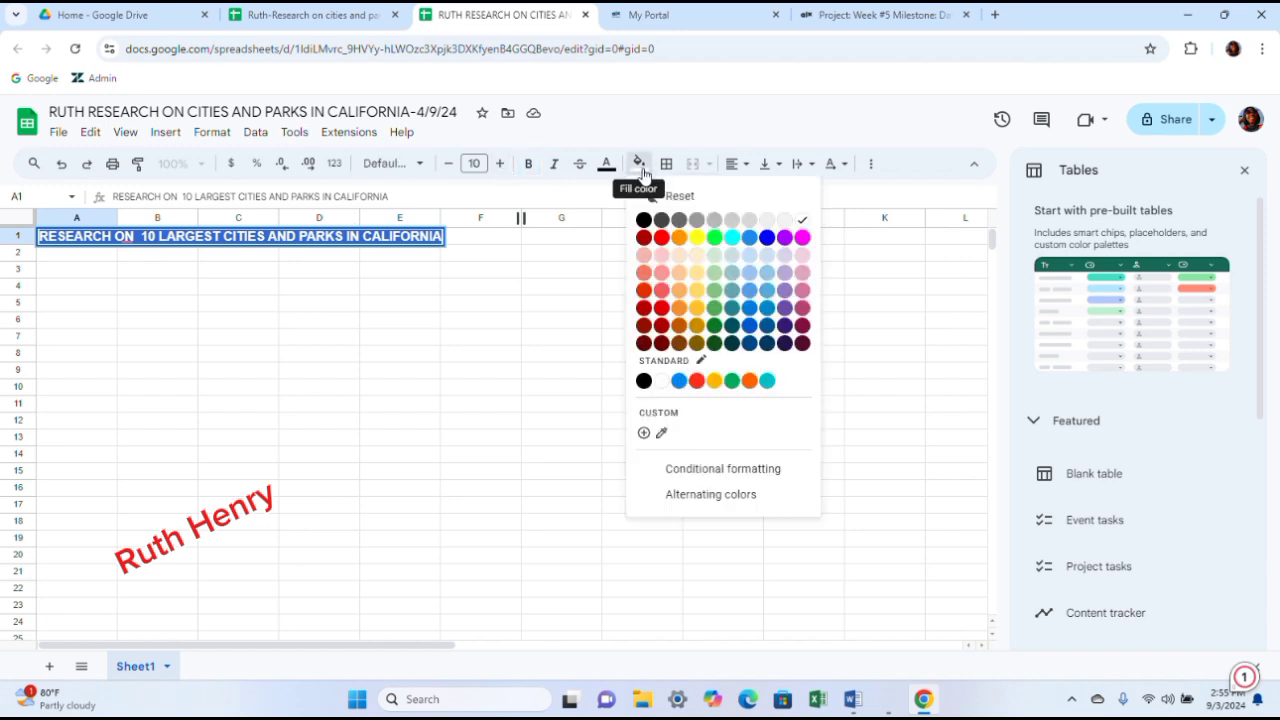
click(644, 240)
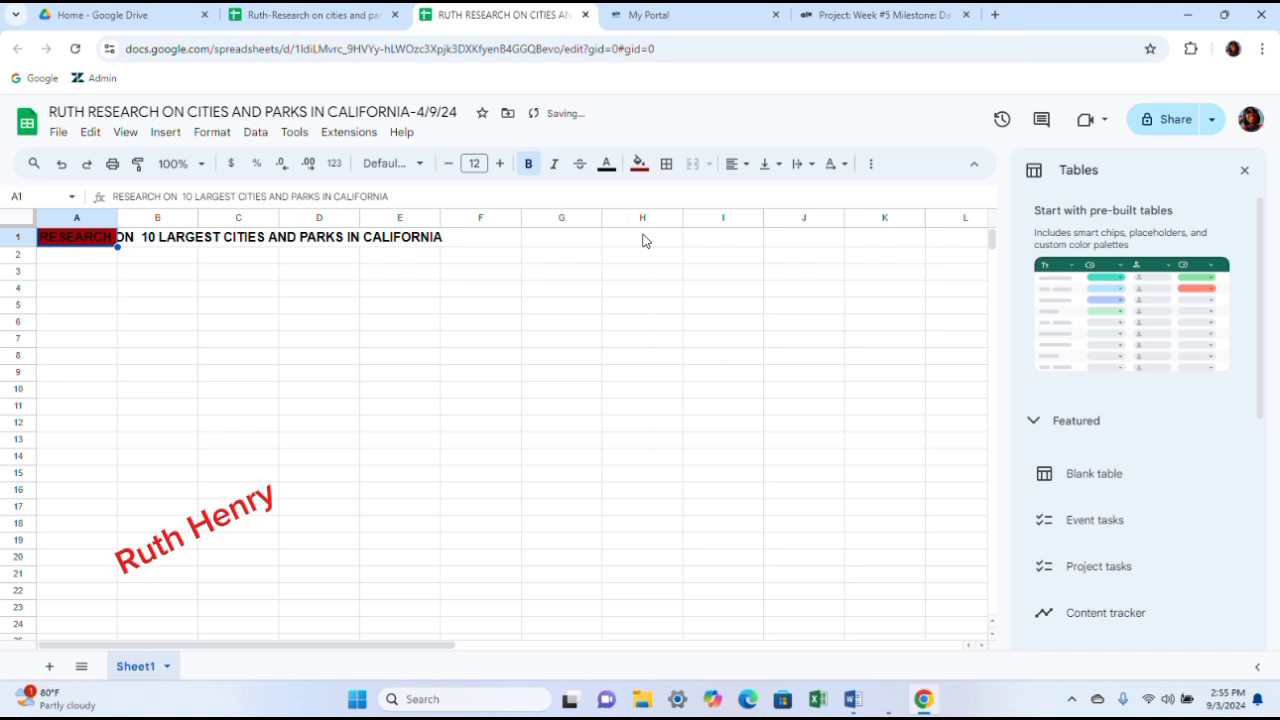
click(156, 241)
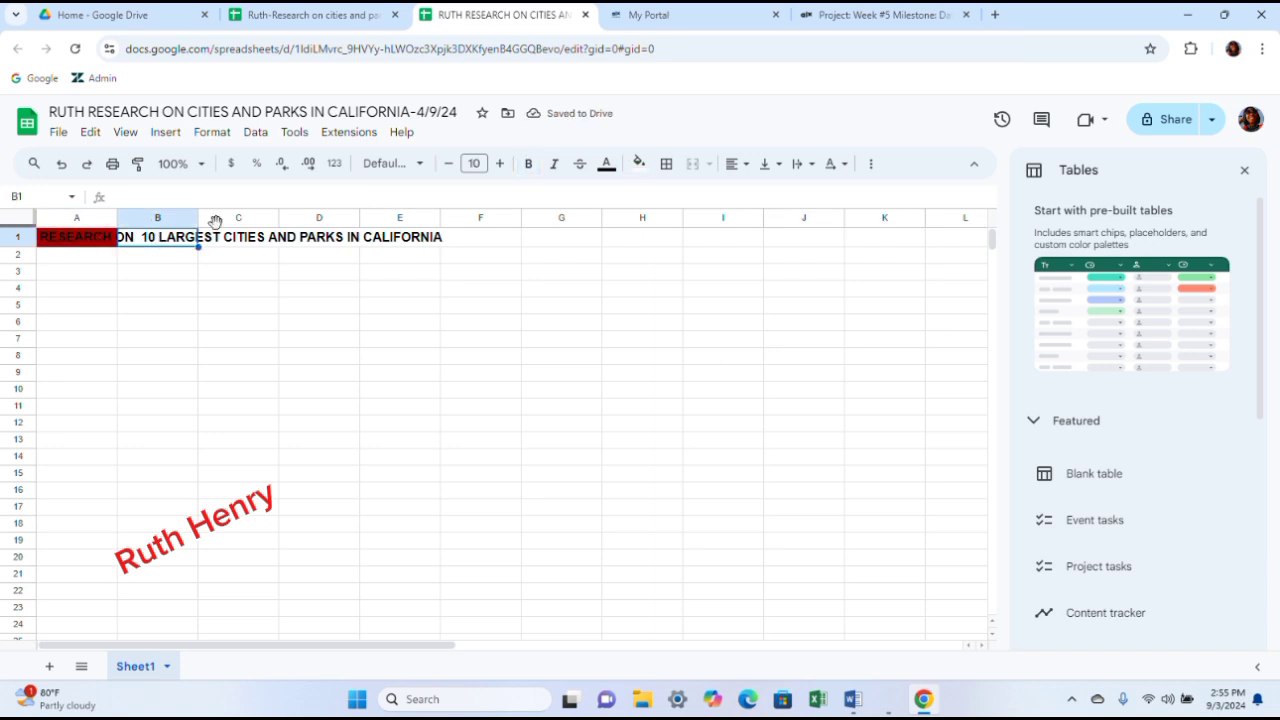
click(636, 165)
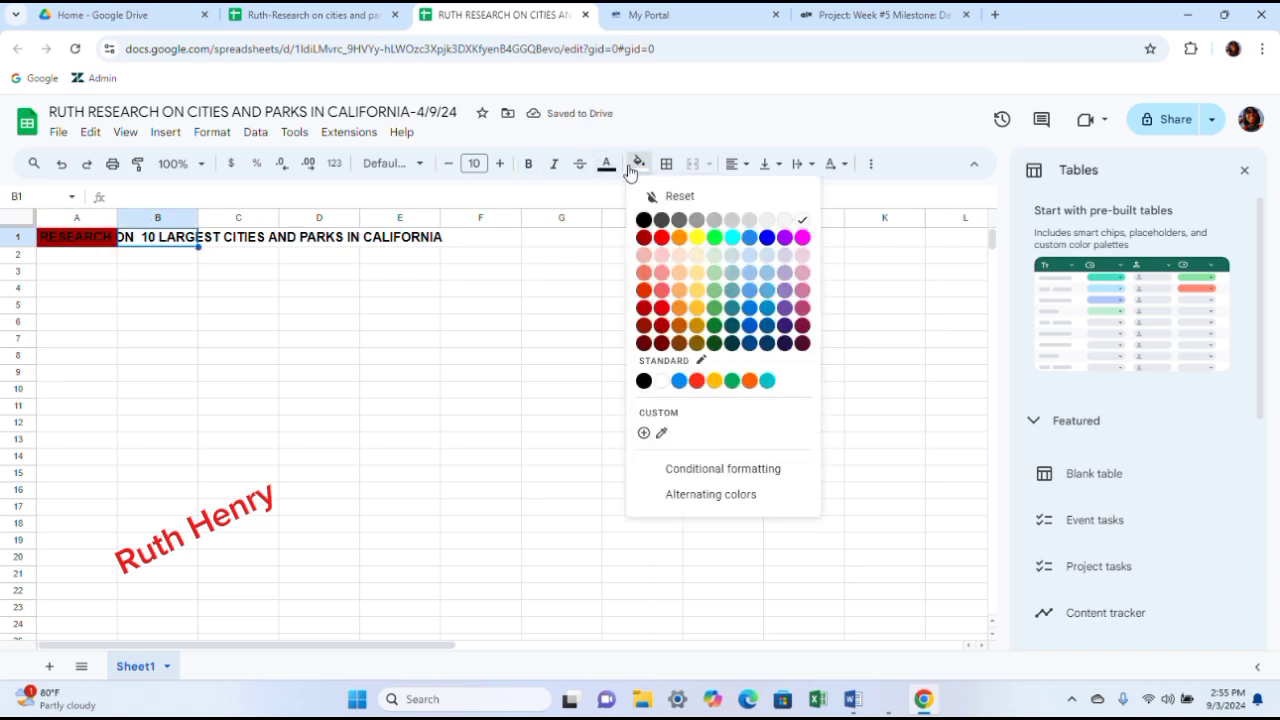
click(644, 240)
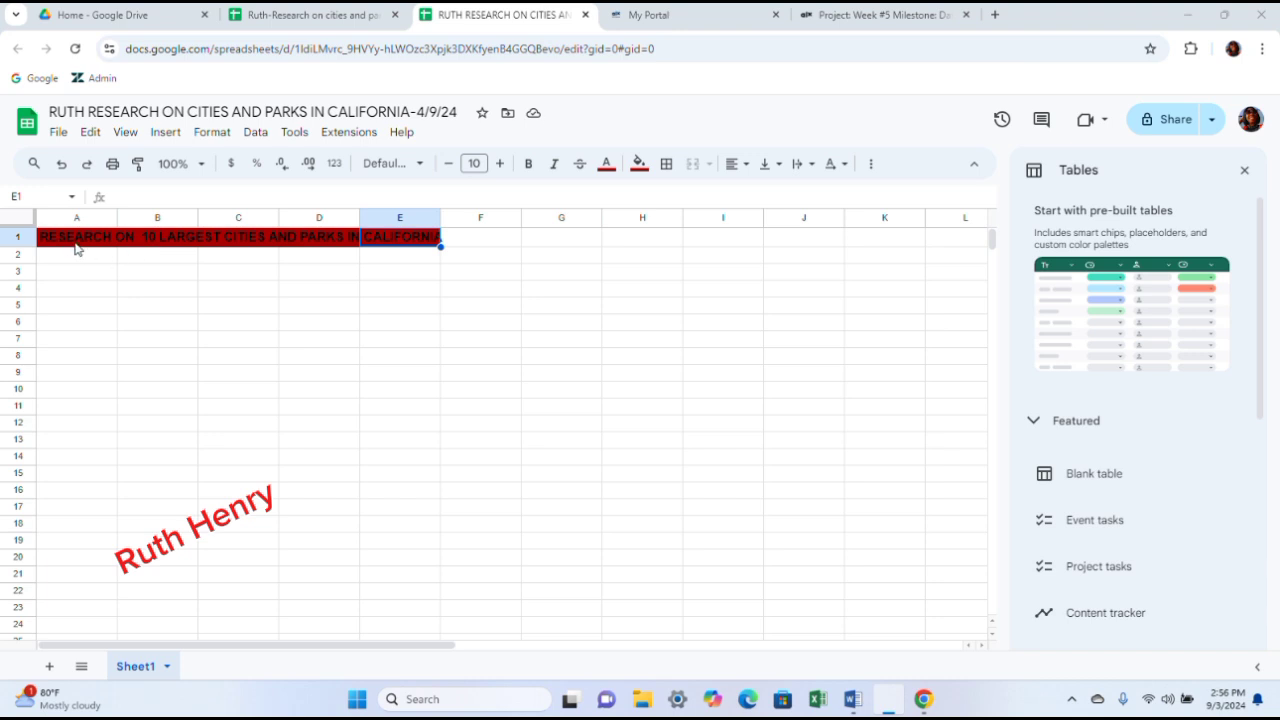
- Set the text colour of the title in cell A1 to white
click(84, 238)
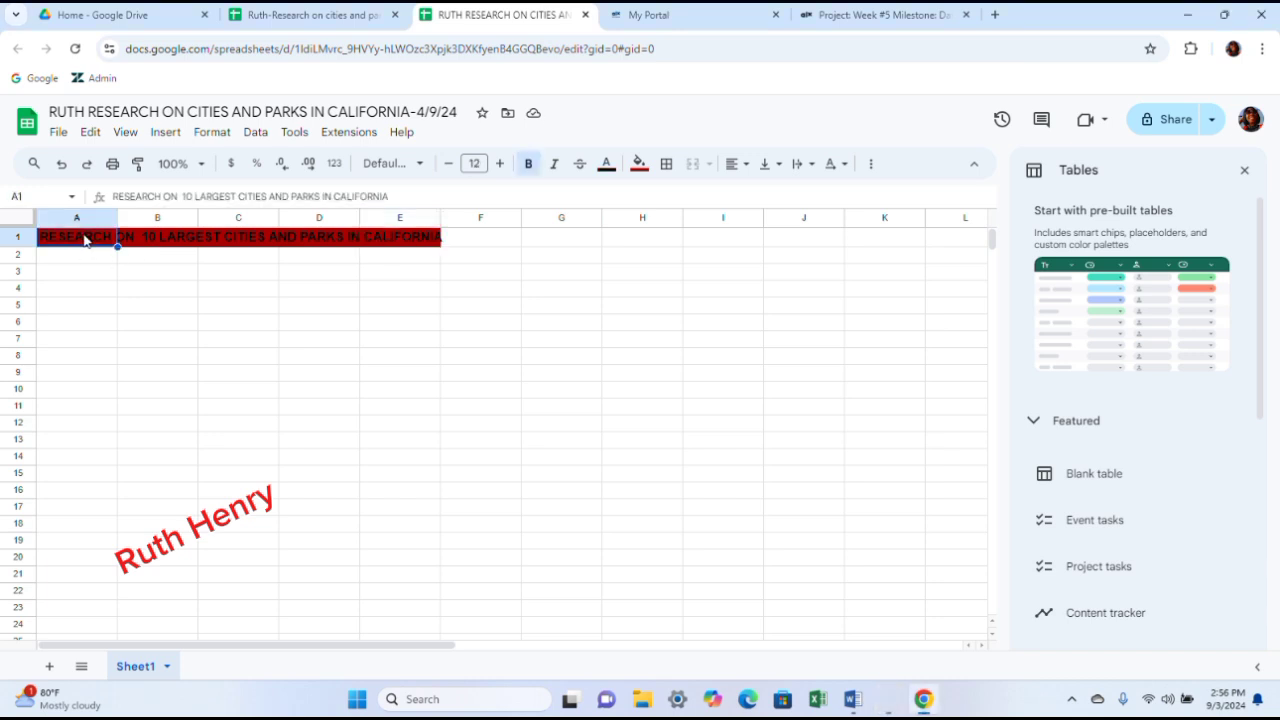
click(606, 164)
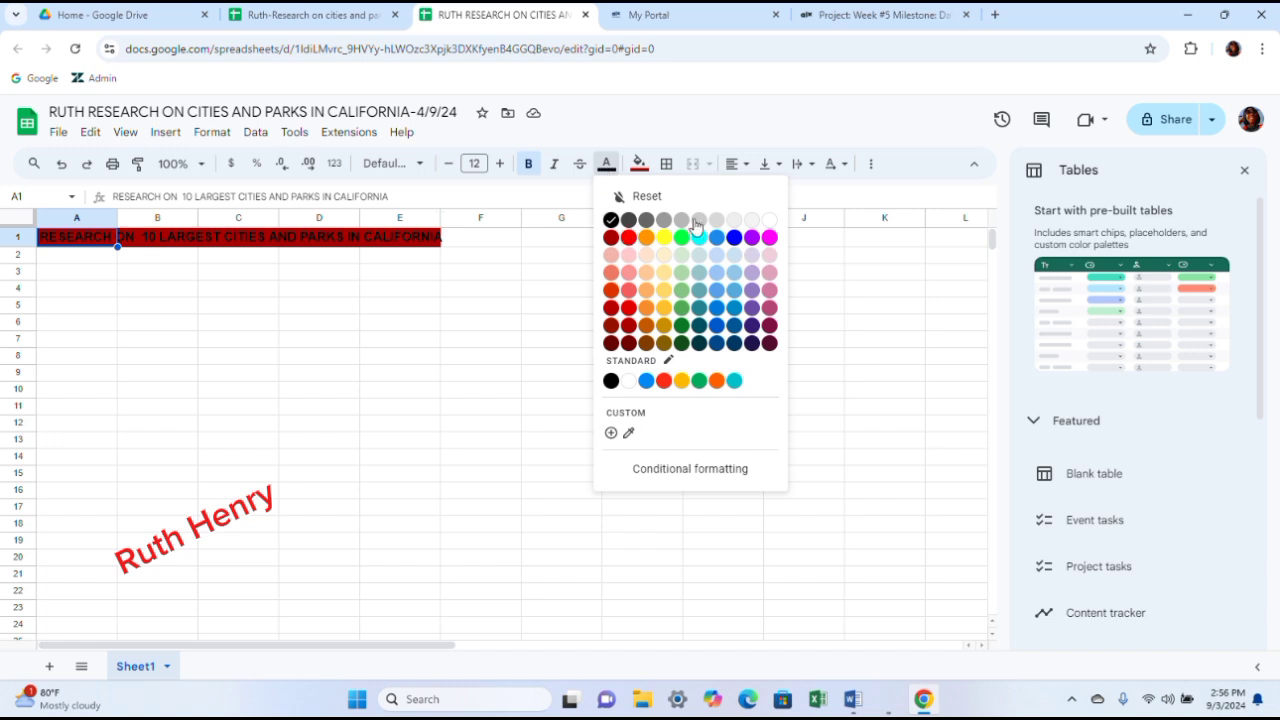
click(769, 220)
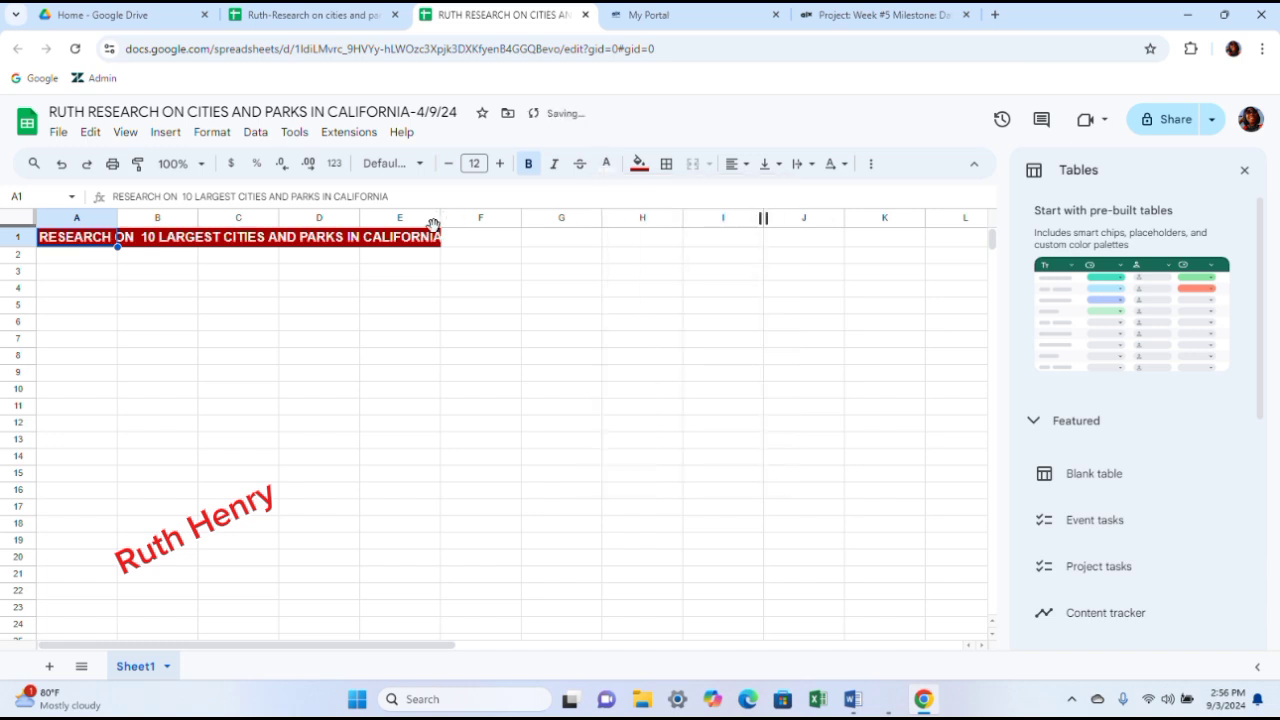
click(483, 246)
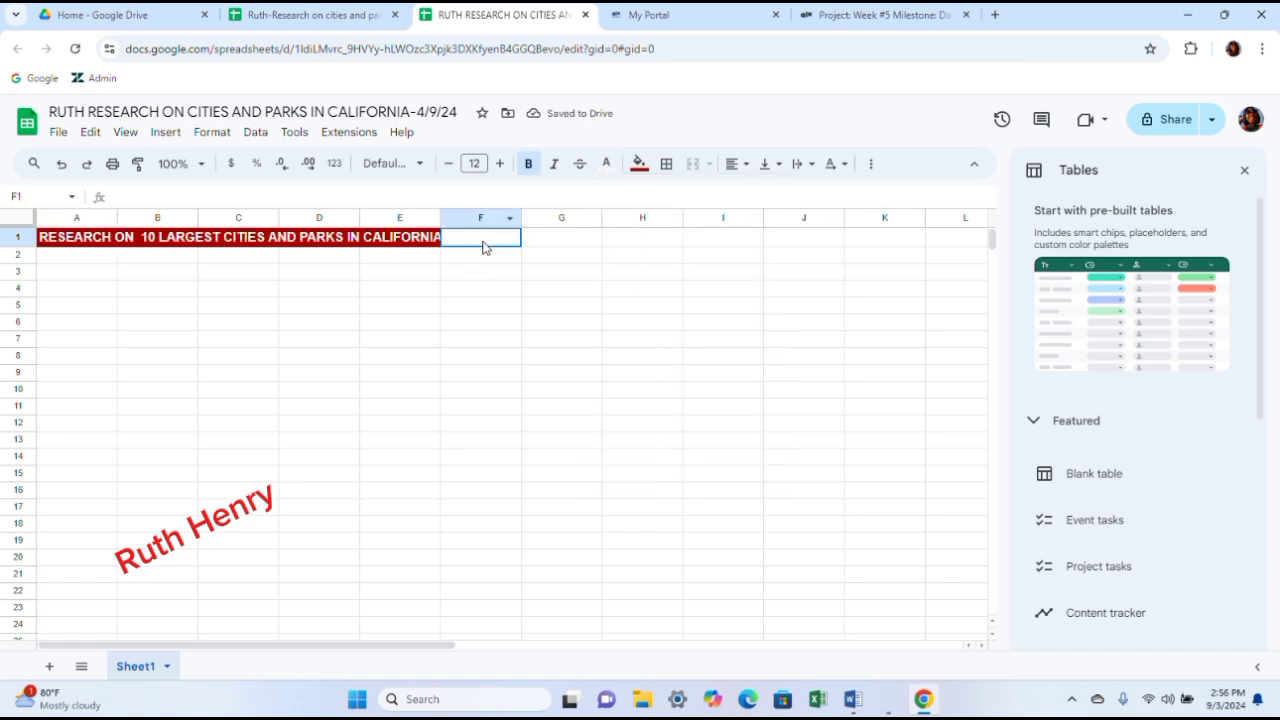
- Check the project instructions and enter the column heading CITIES in cell A2
click(86, 257)
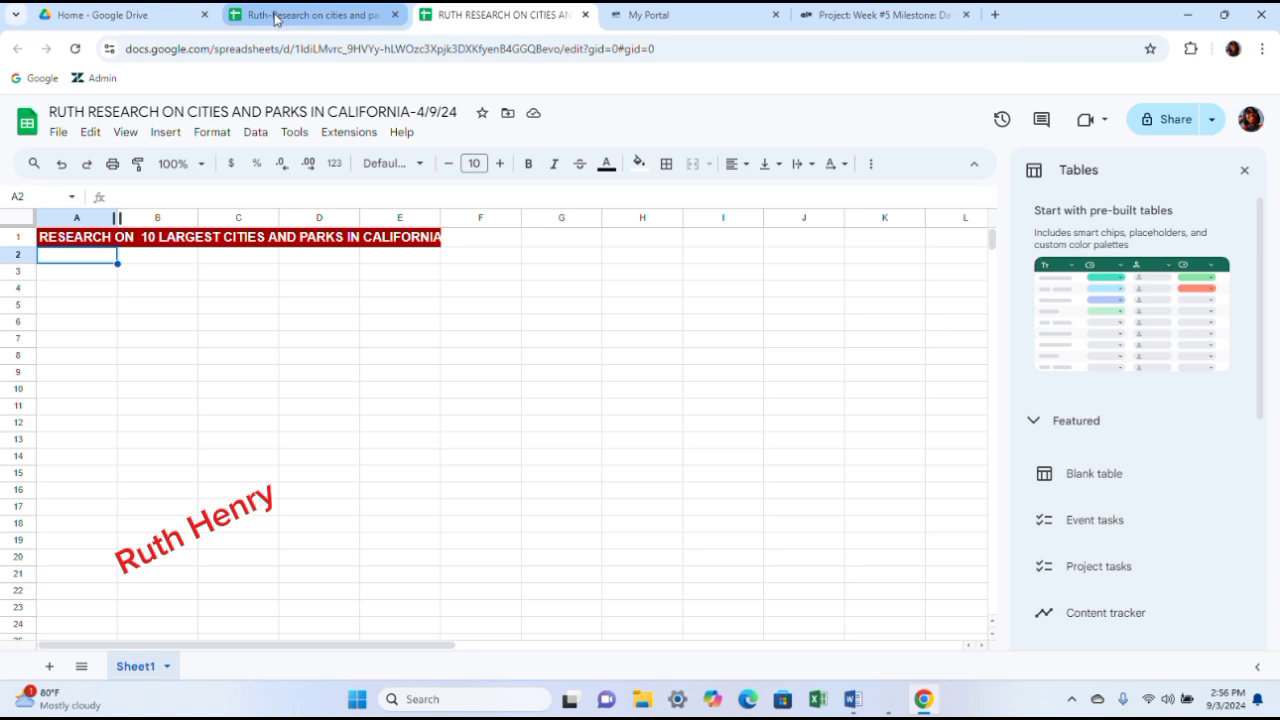
click(858, 14)
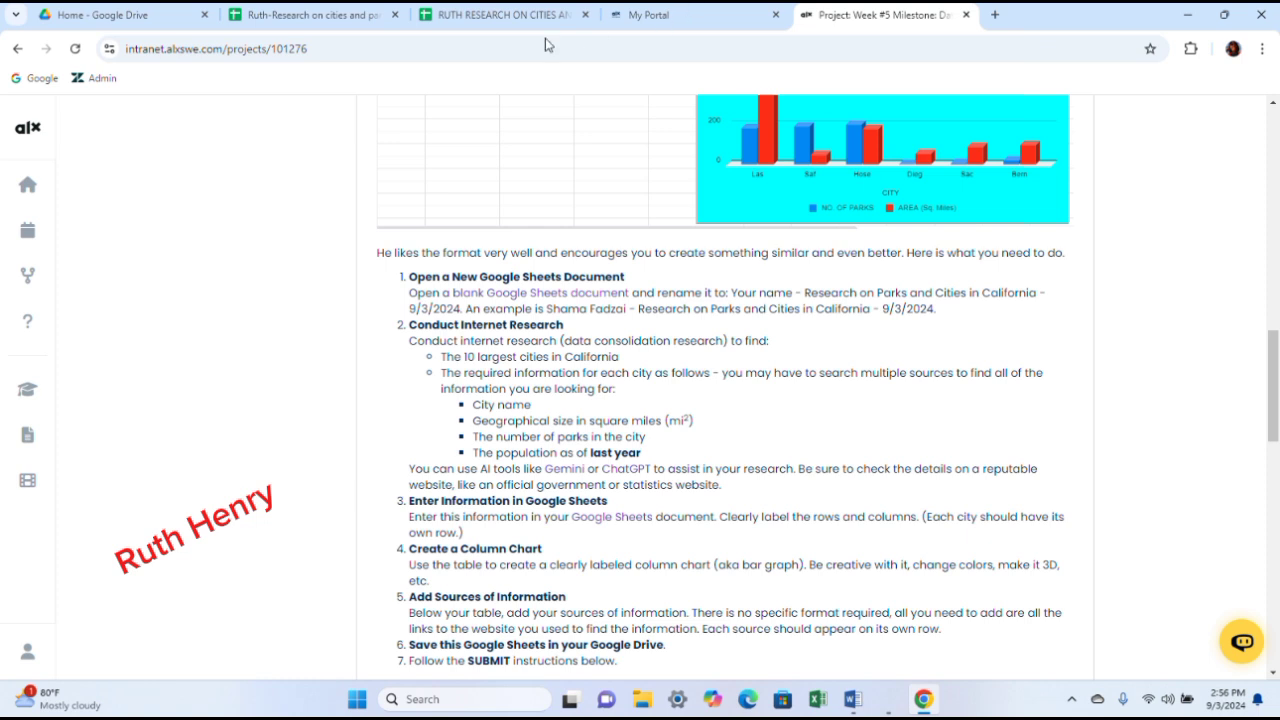
click(401, 17)
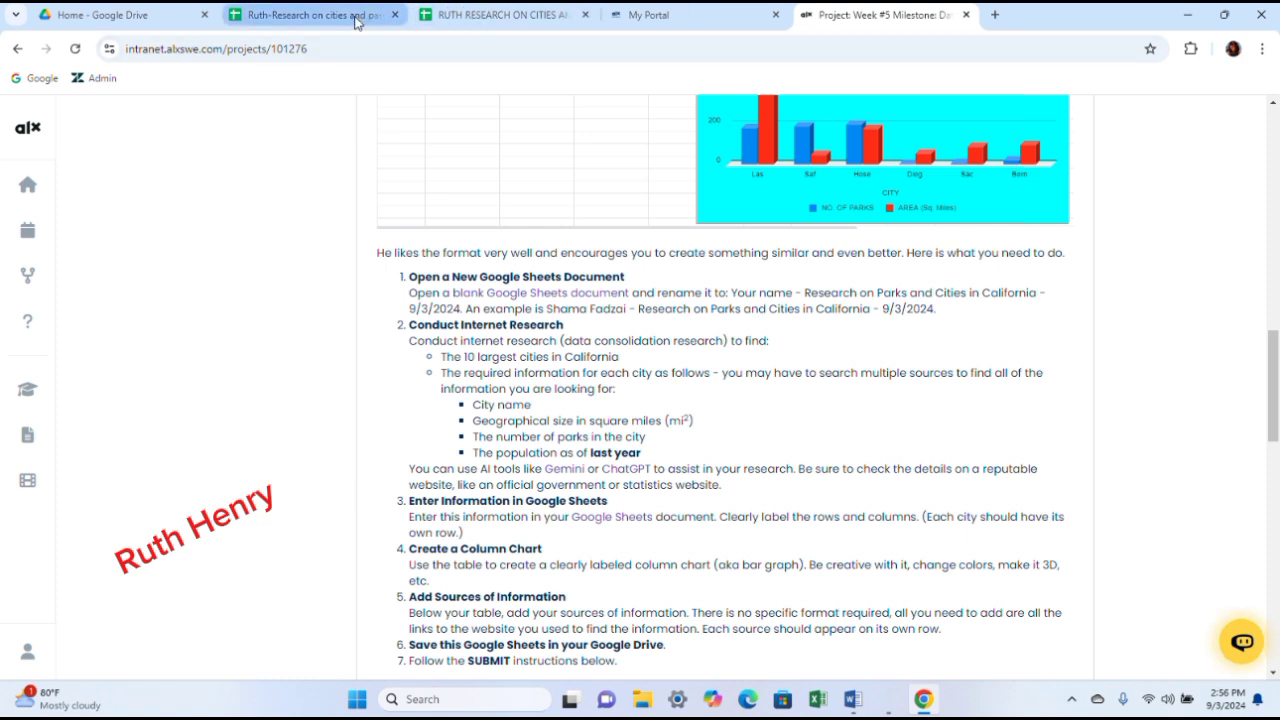
click(425, 16)
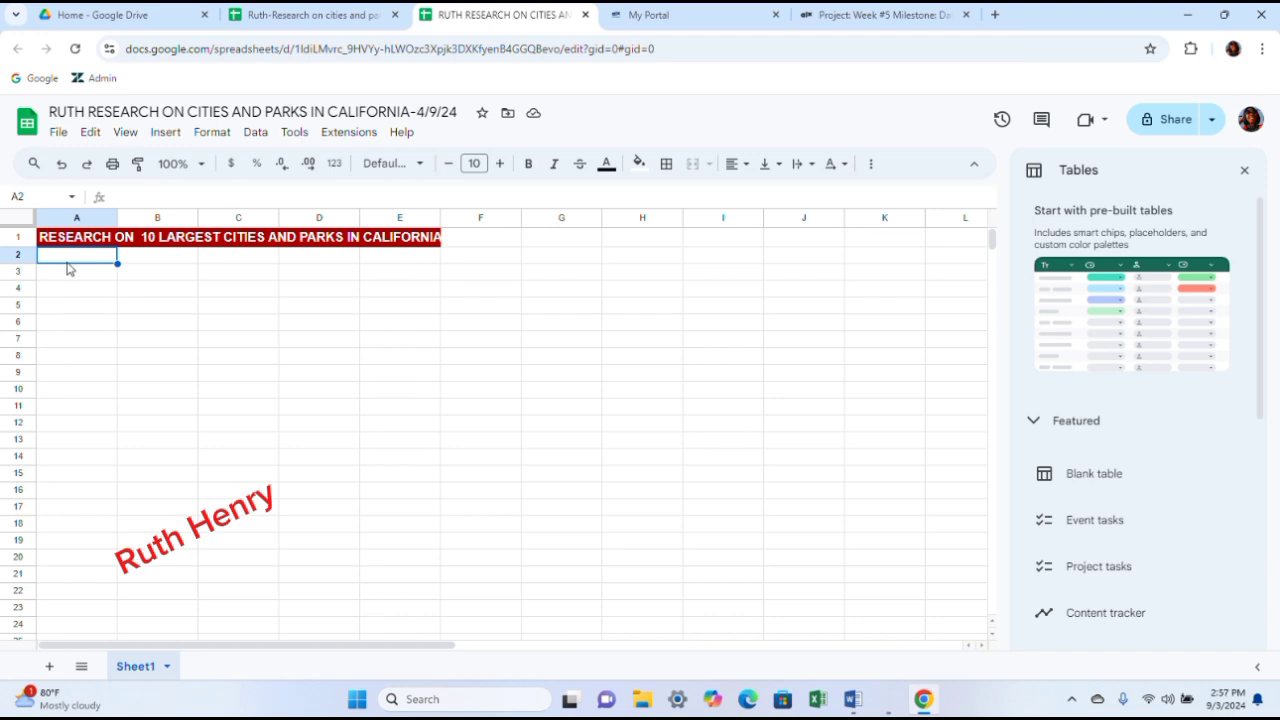
text(CITIES)
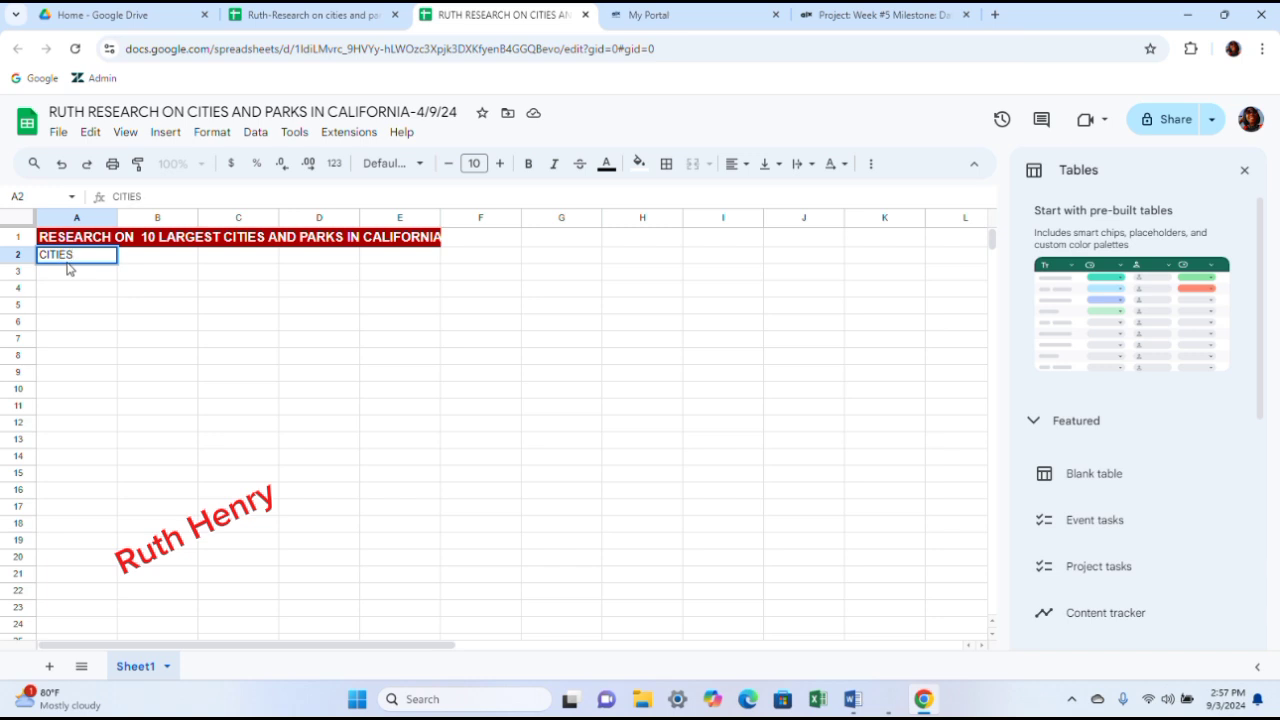
- Enter the heading GEO.SIZE(sq>miles) in cell B2 and widen column B to fit it
click(159, 259)
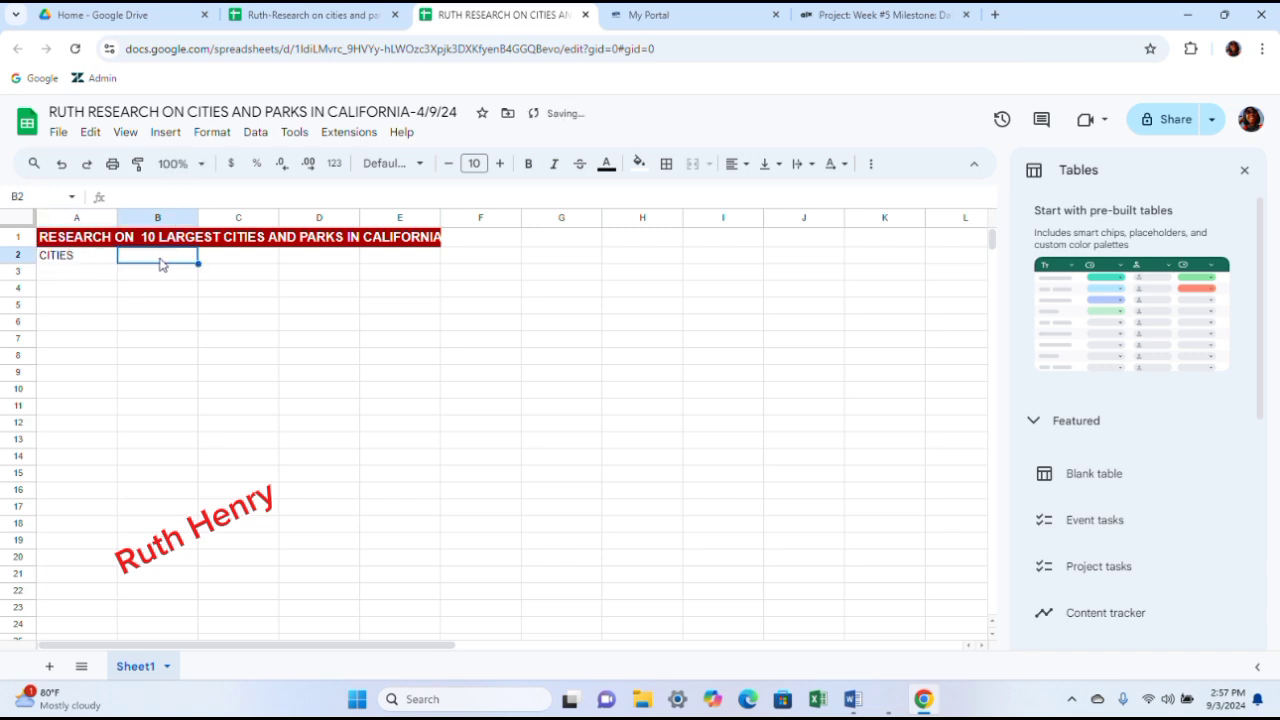
text(g)
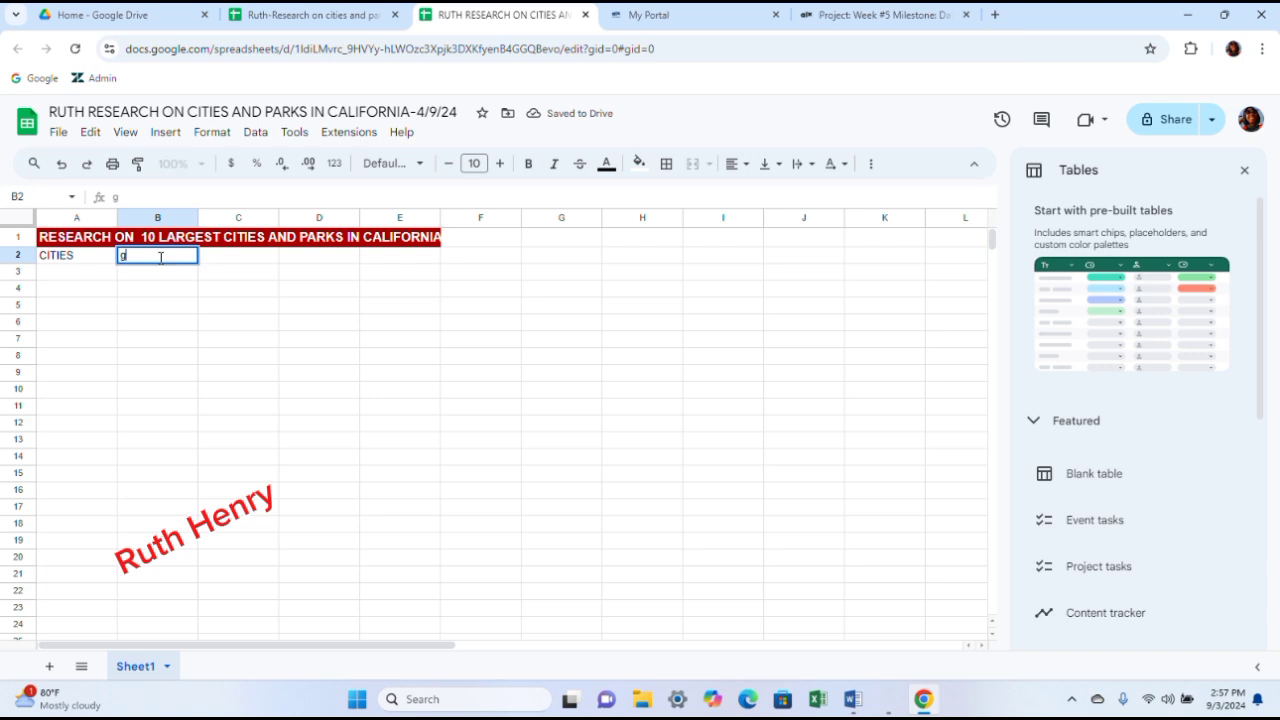
text(GEO.)
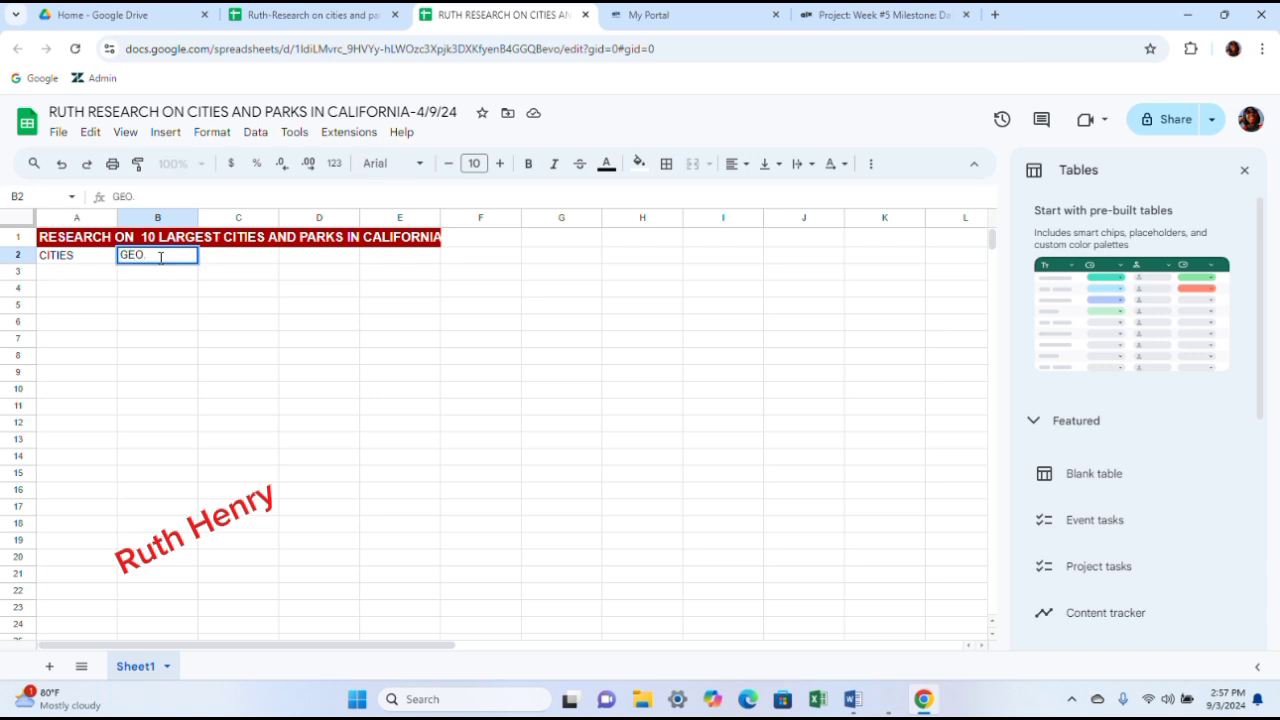
text(SIZ)
text(miles))
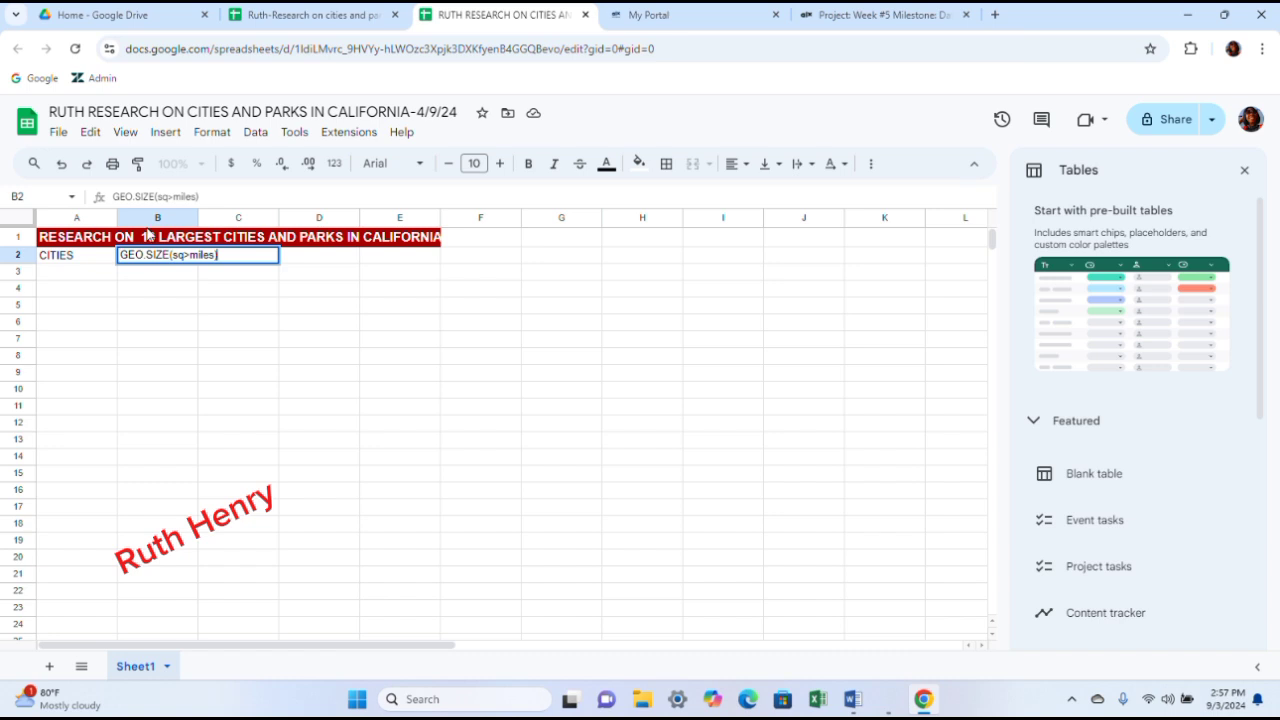
drag(200, 217, 246, 218)
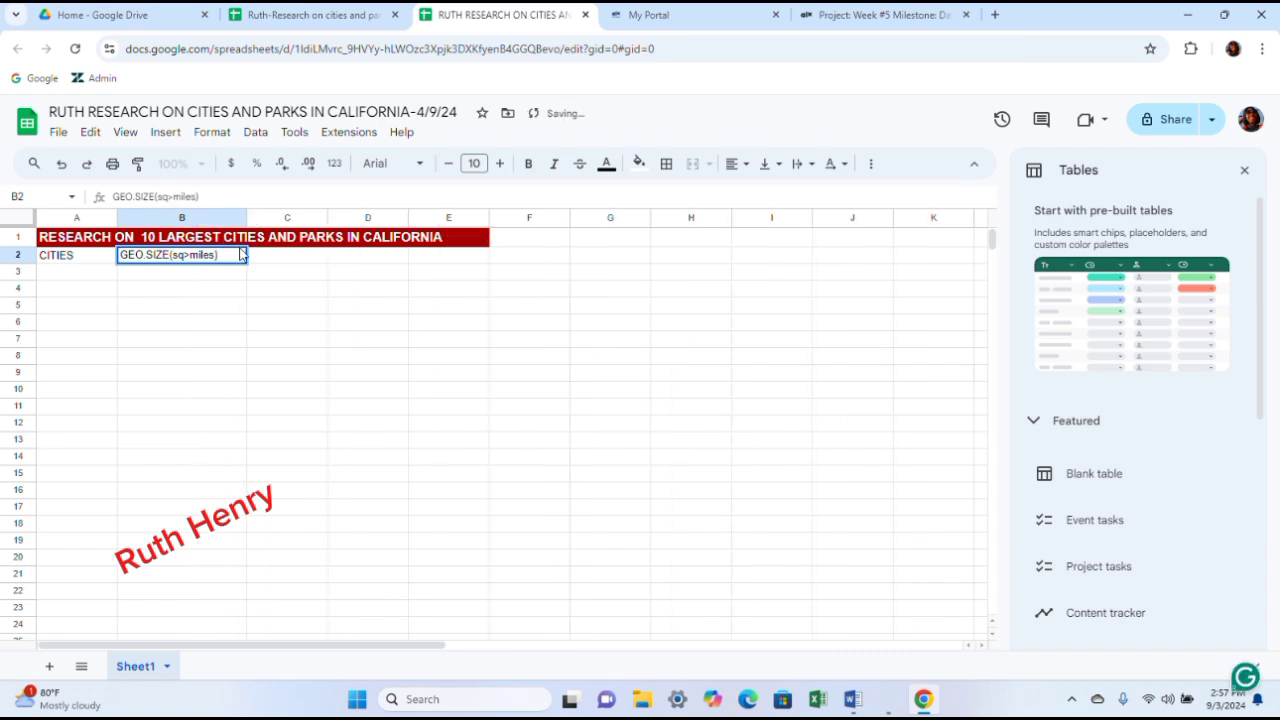
- Enter the heading NOS OF PARKS in cell C2 and widen column C
click(282, 263)
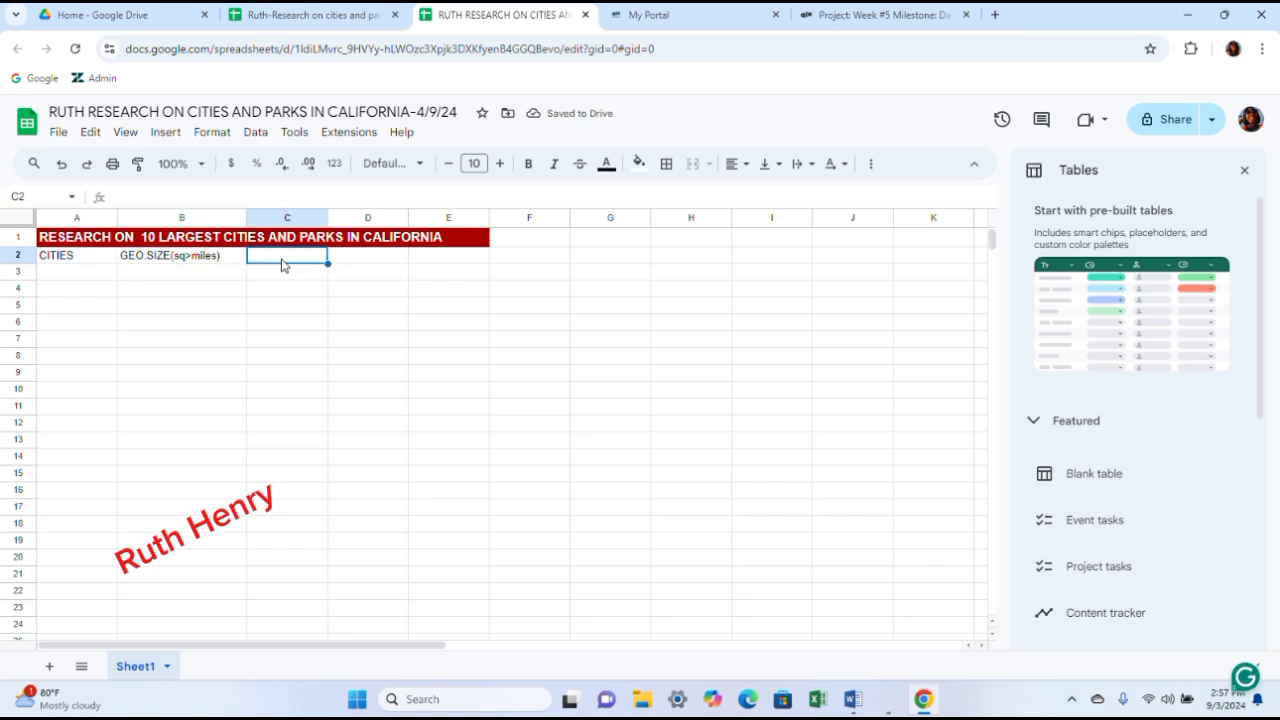
text(NO)
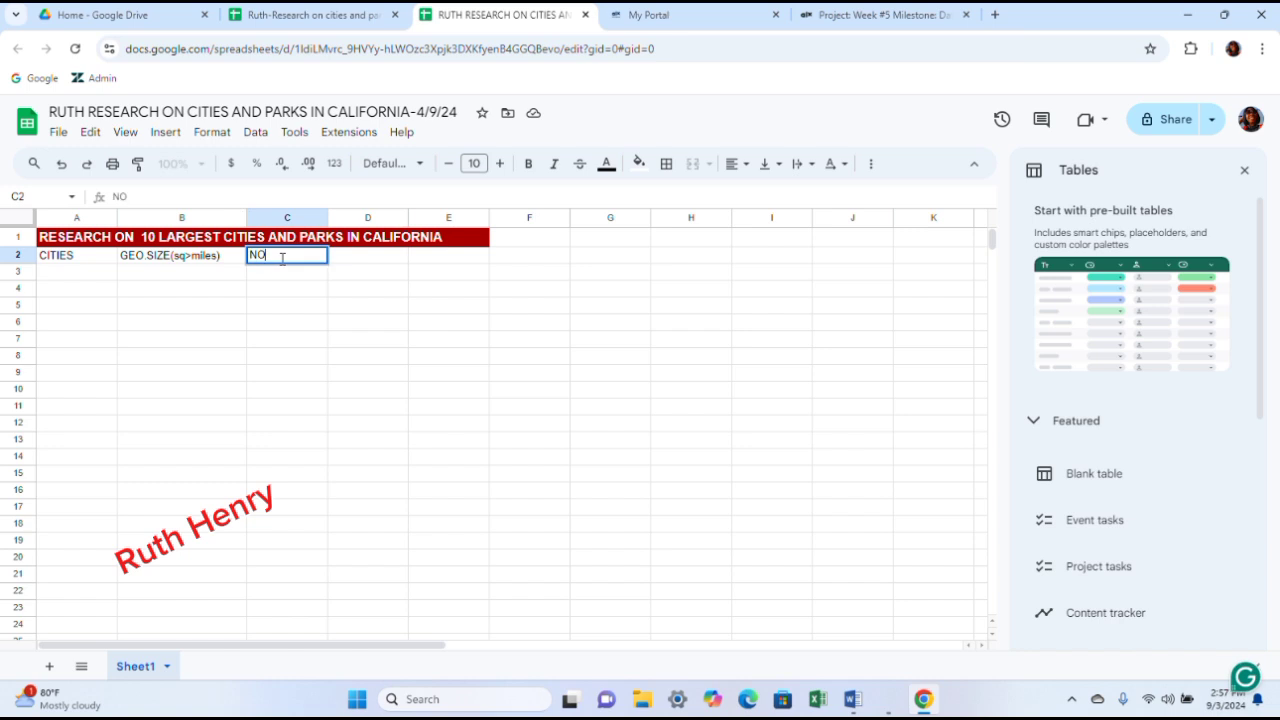
text(S OF PARKS)
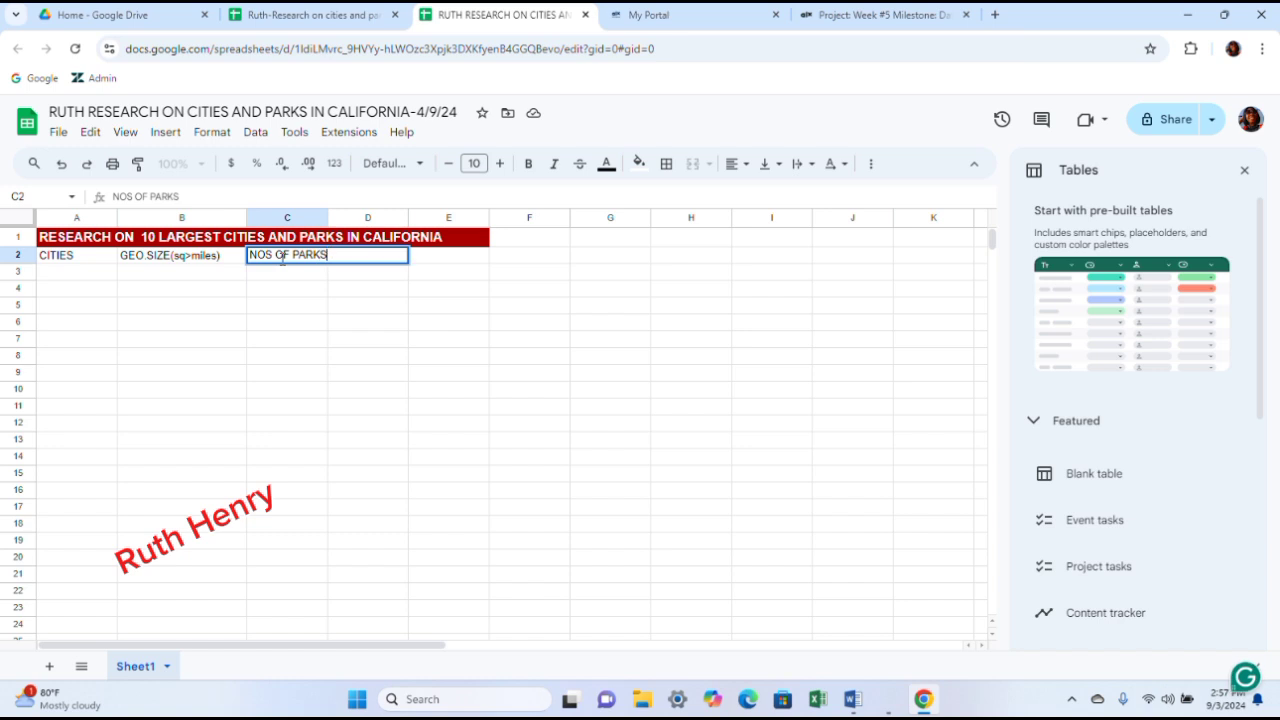
drag(328, 214, 343, 214)
- Enter the heading POPULATION (2023) in cell D2 and widen column D to fit it
click(366, 263)
text(POPUL)
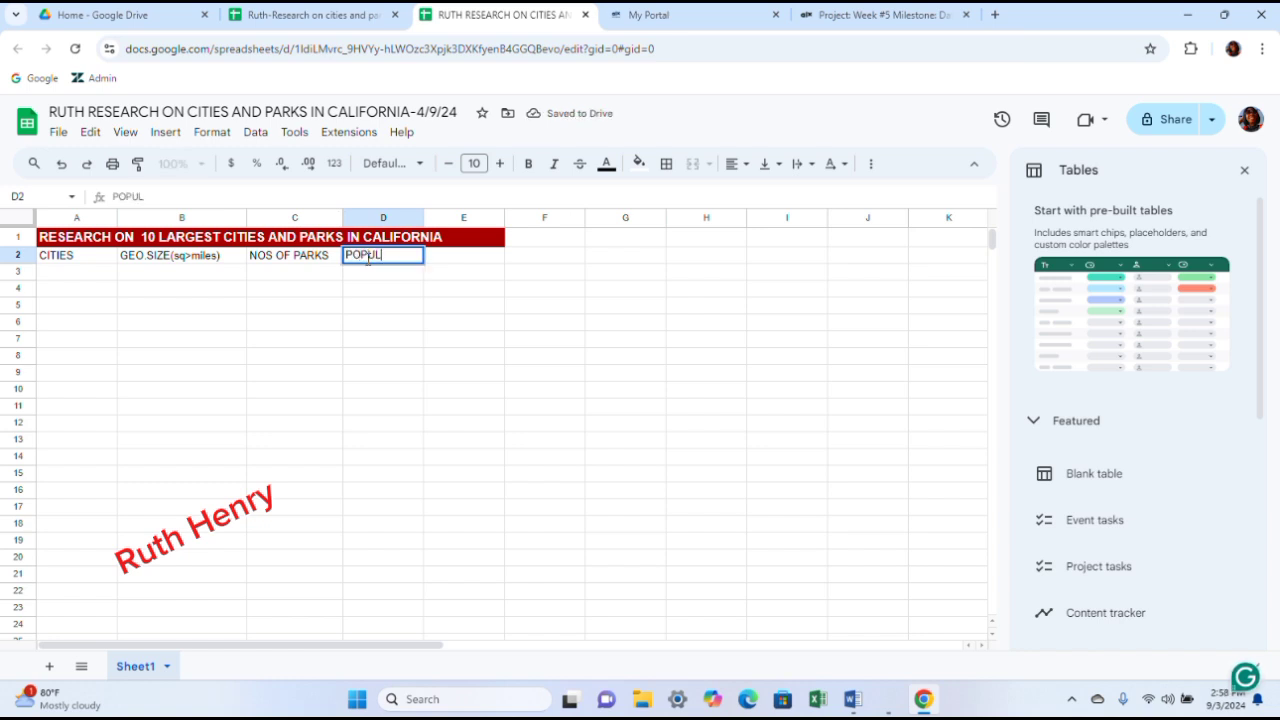
text(ATION)
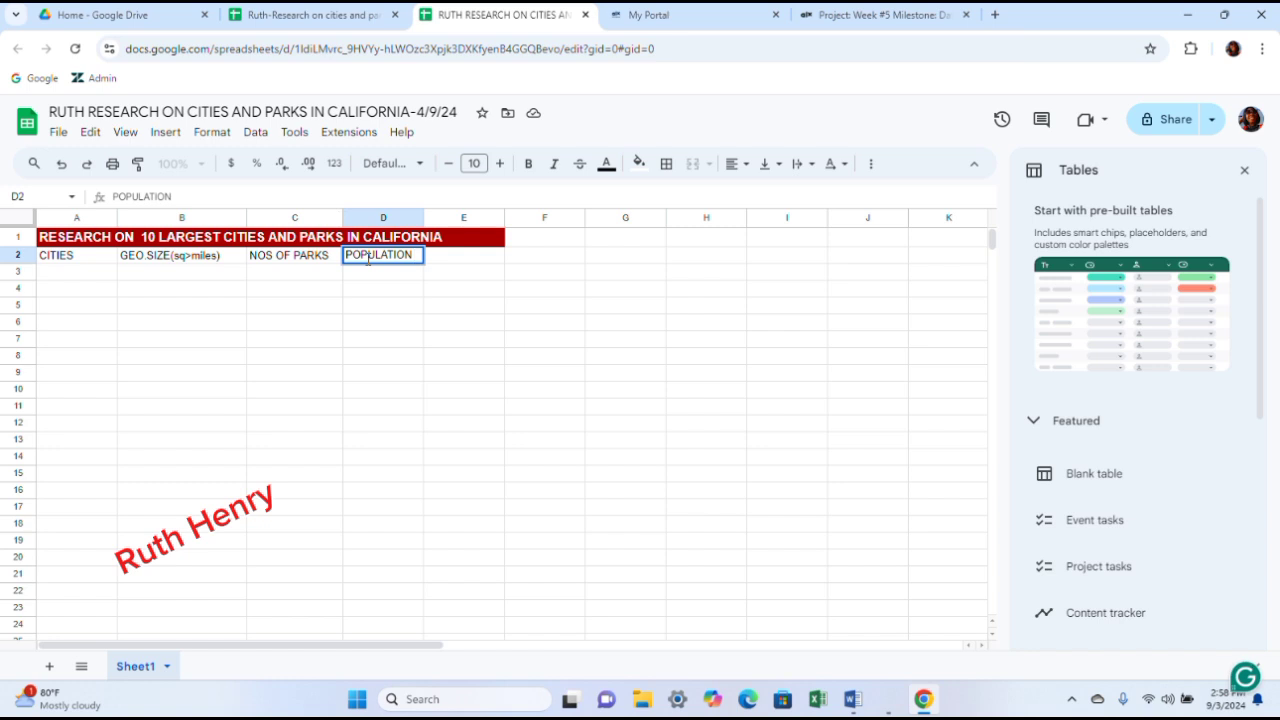
text( (2)
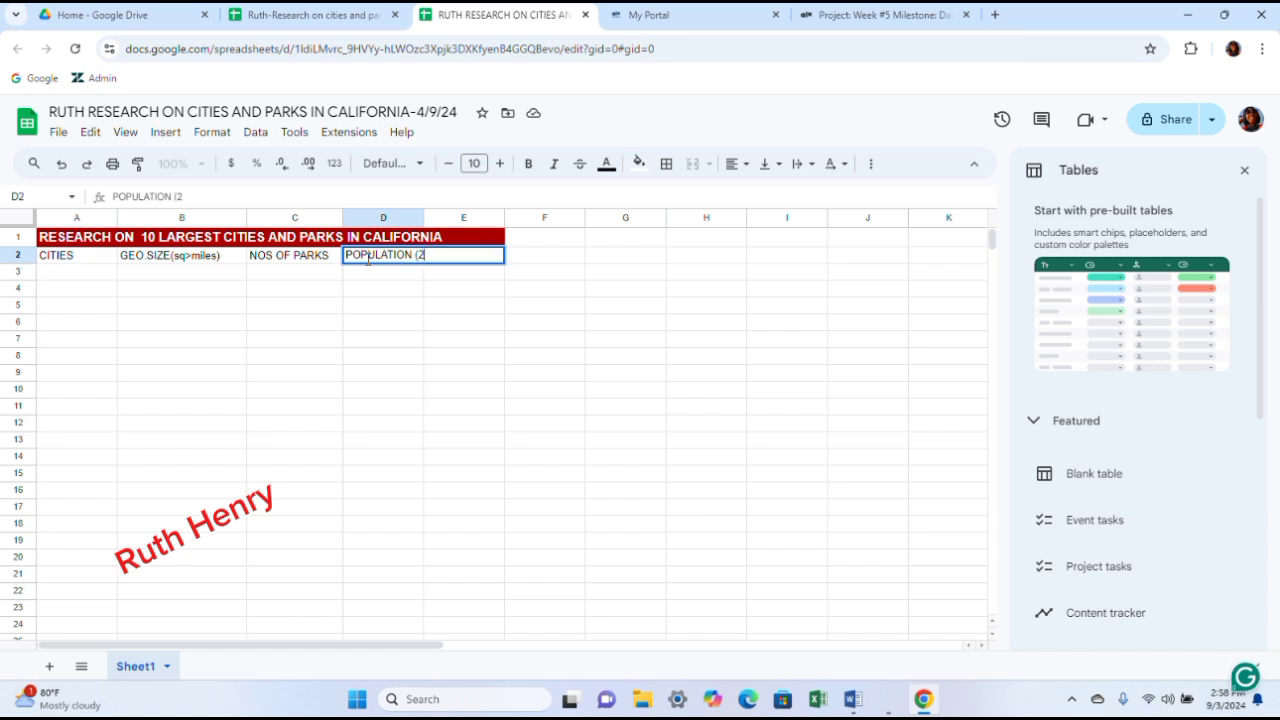
text(023)
drag(424, 218, 469, 218)
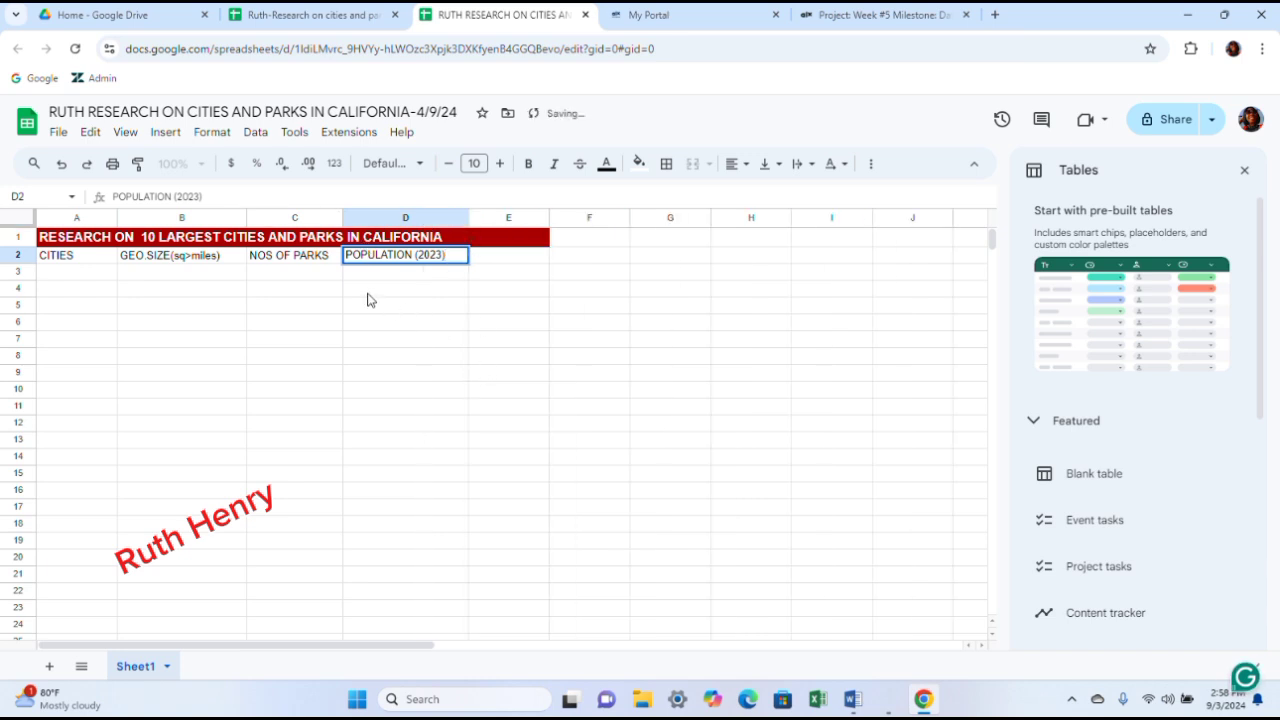
key(Return)
- Make the row 2 column headings bold and increase their font size to 11
click(460, 259)
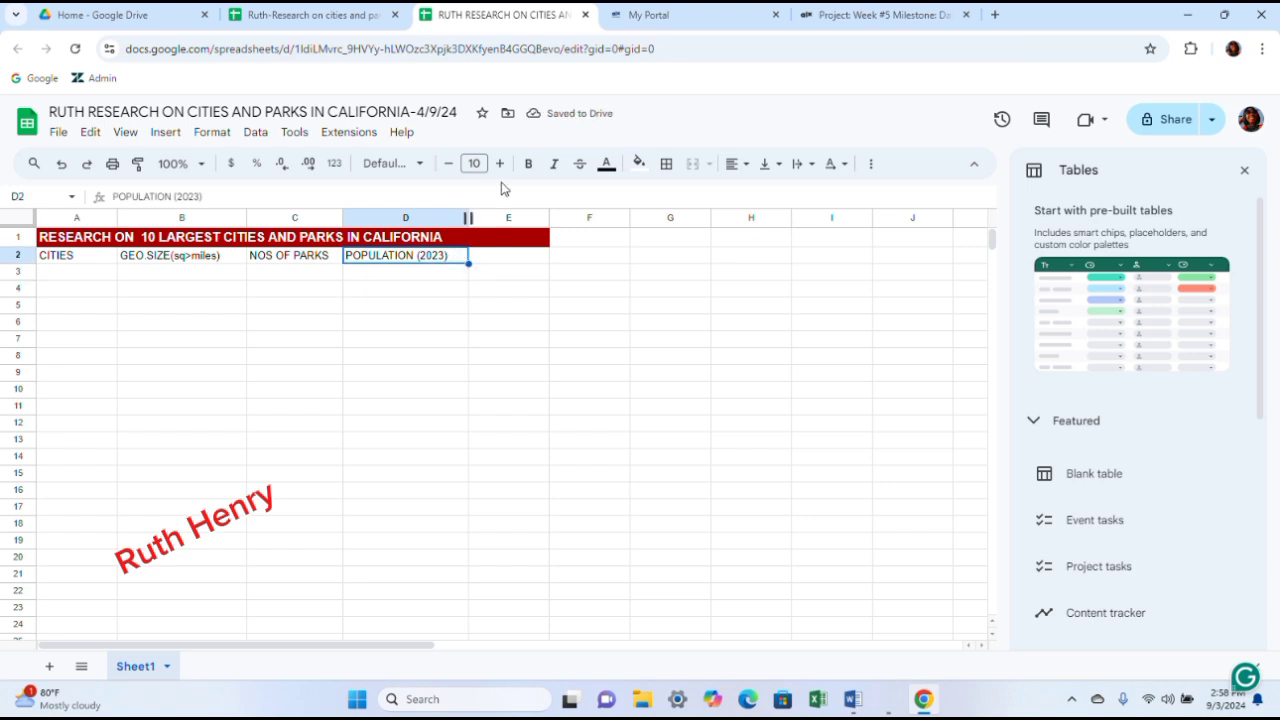
click(528, 163)
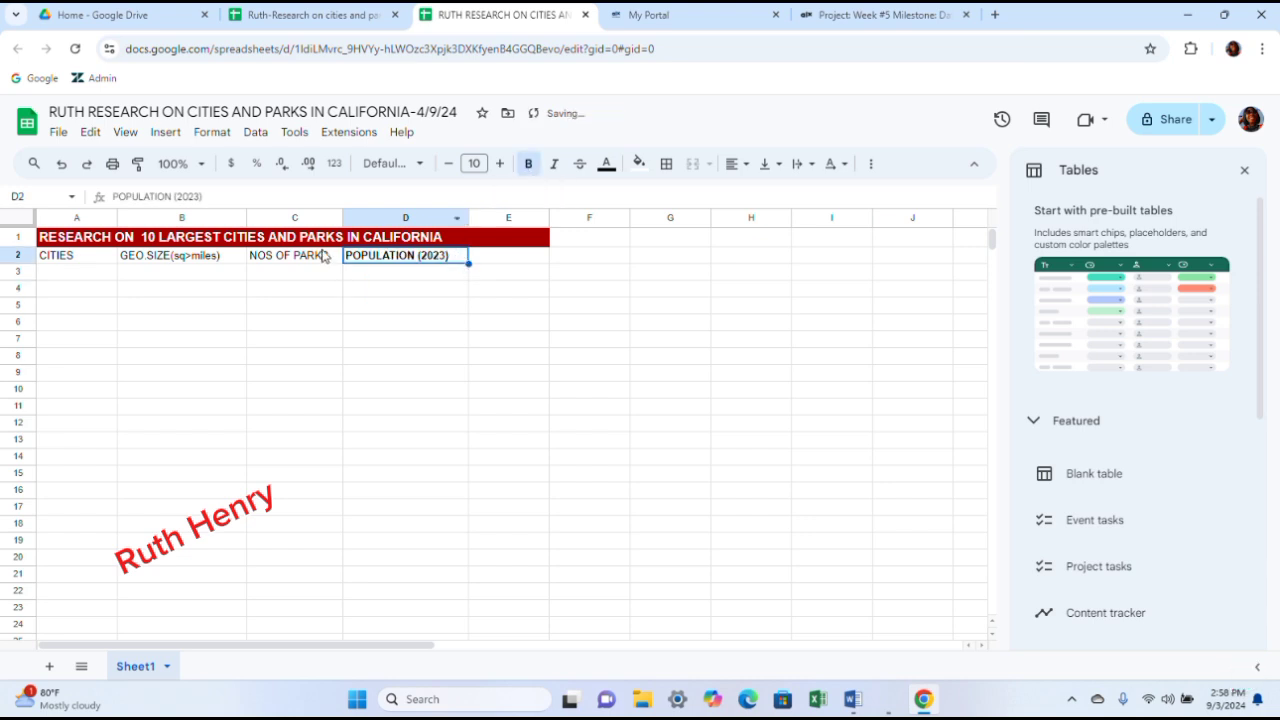
click(320, 256)
click(530, 163)
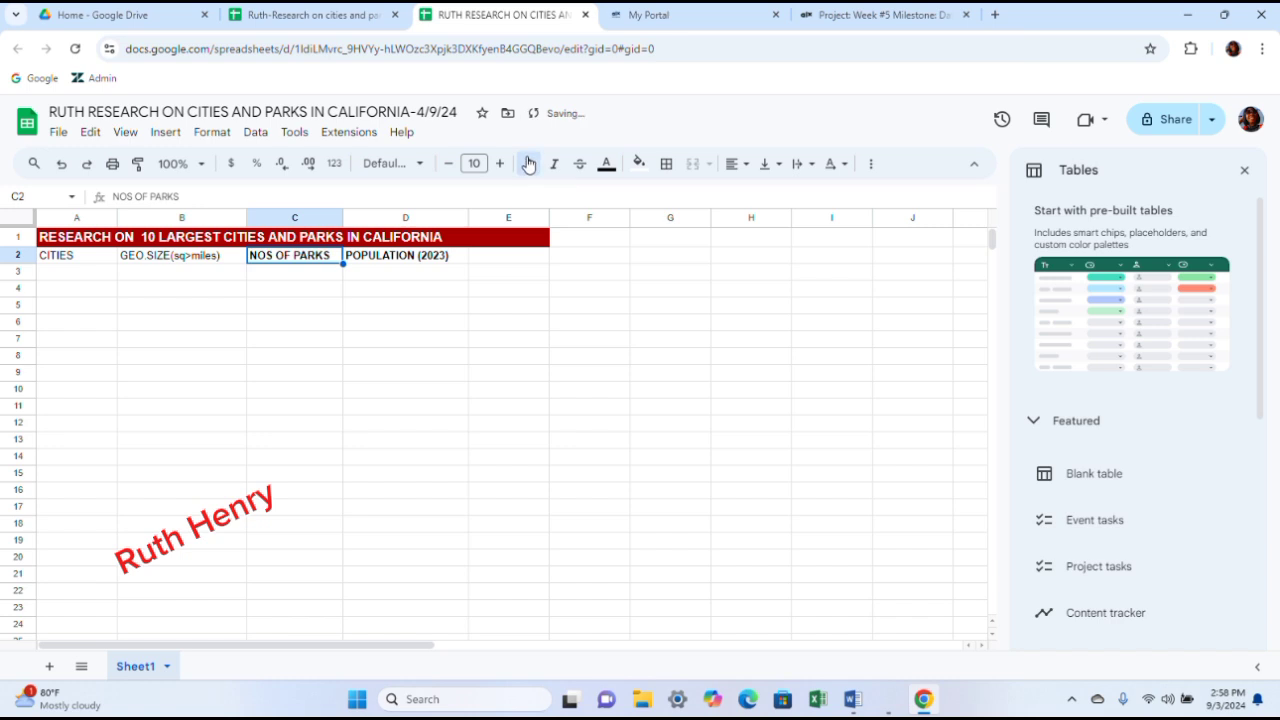
click(500, 164)
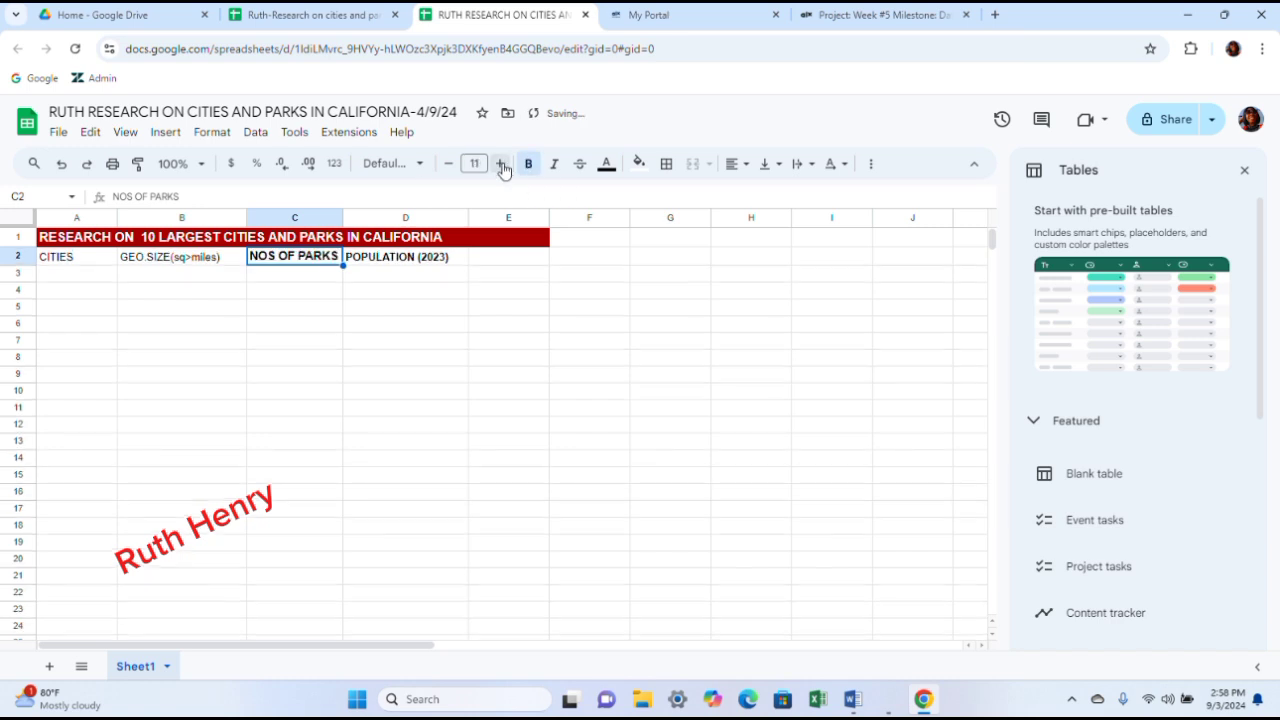
key(Right)
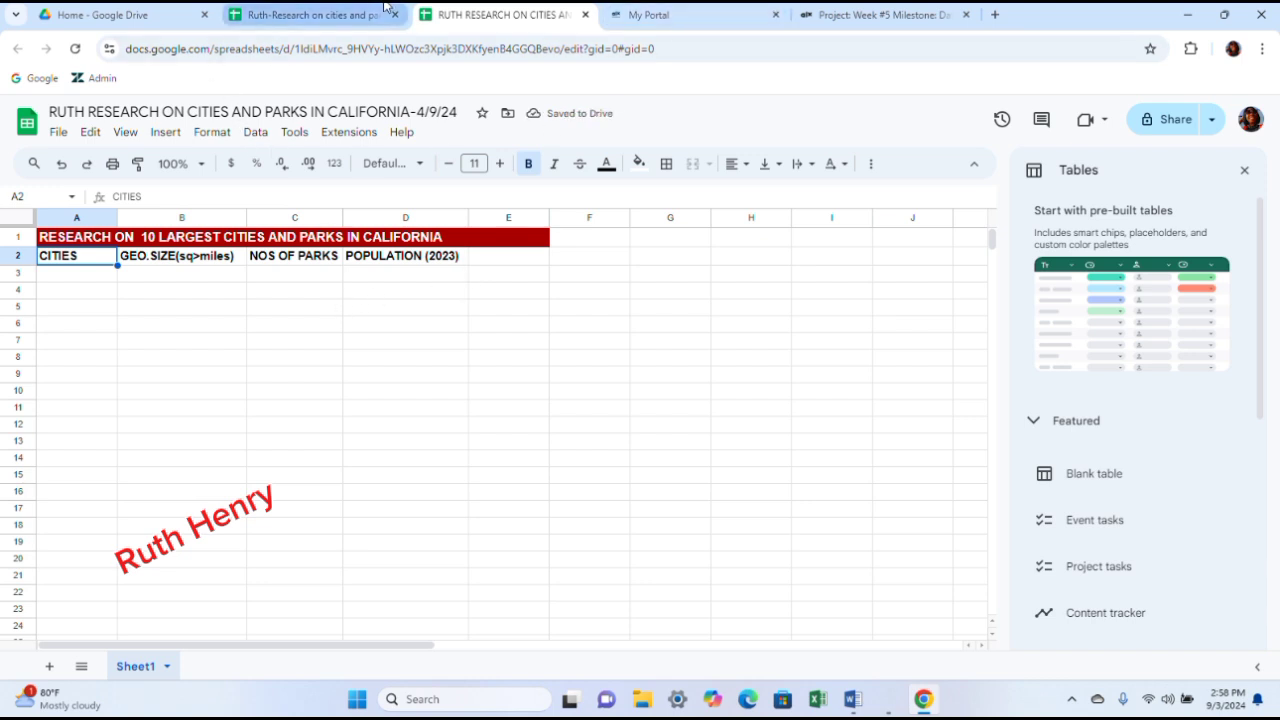
- Switch to the project instructions page and open ChatGPT from its link
click(818, 12)
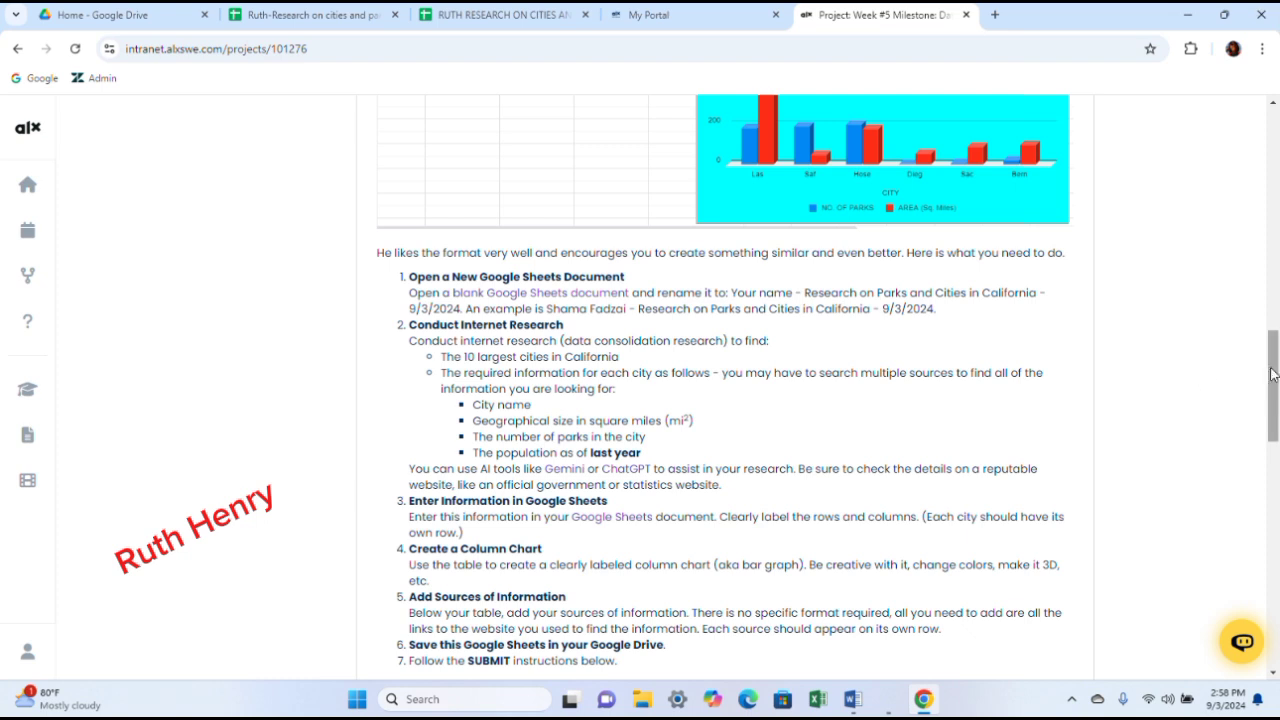
drag(1275, 385, 1275, 433)
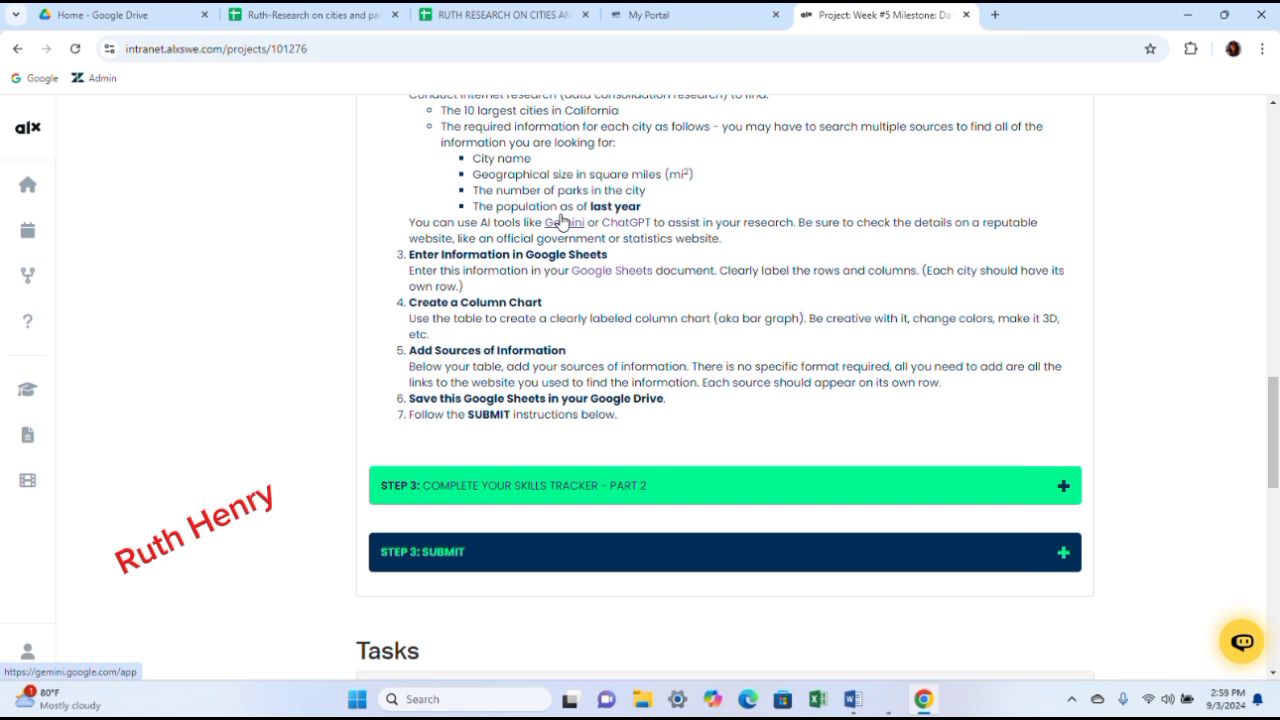
click(624, 226)
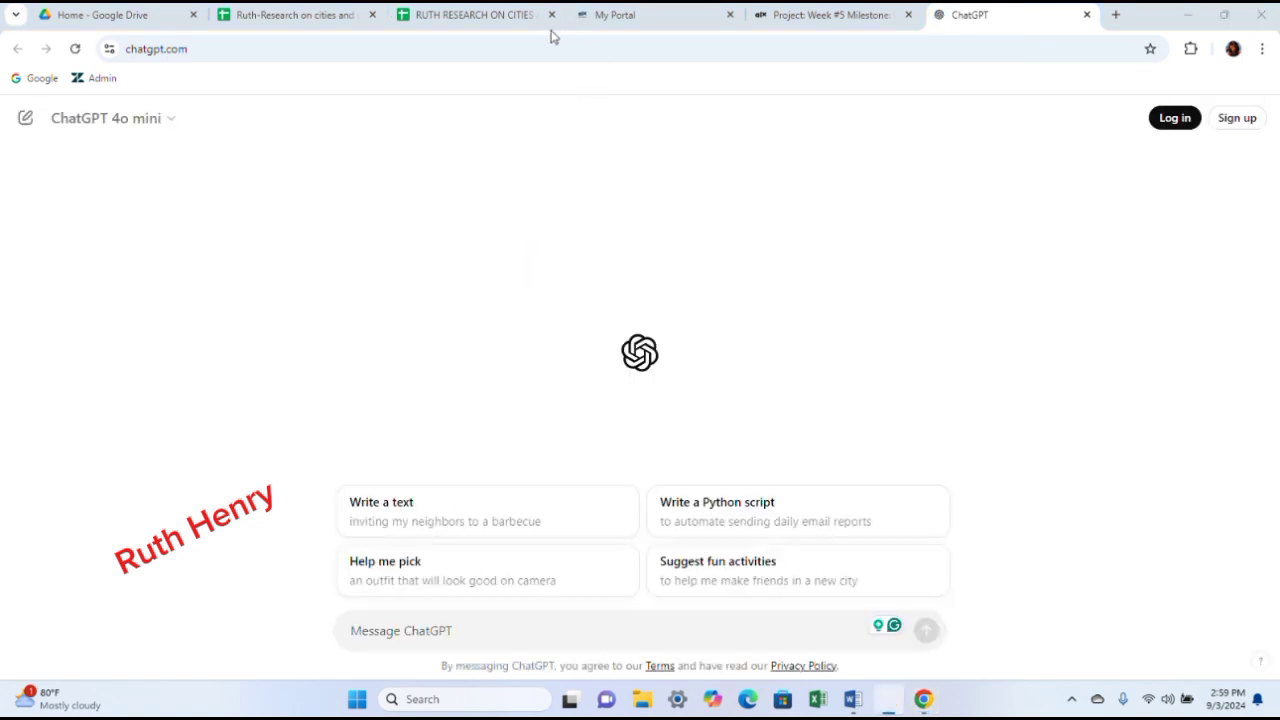
- Ask ChatGPT for the 10 largest cities in California based on population for 2023
click(387, 634)
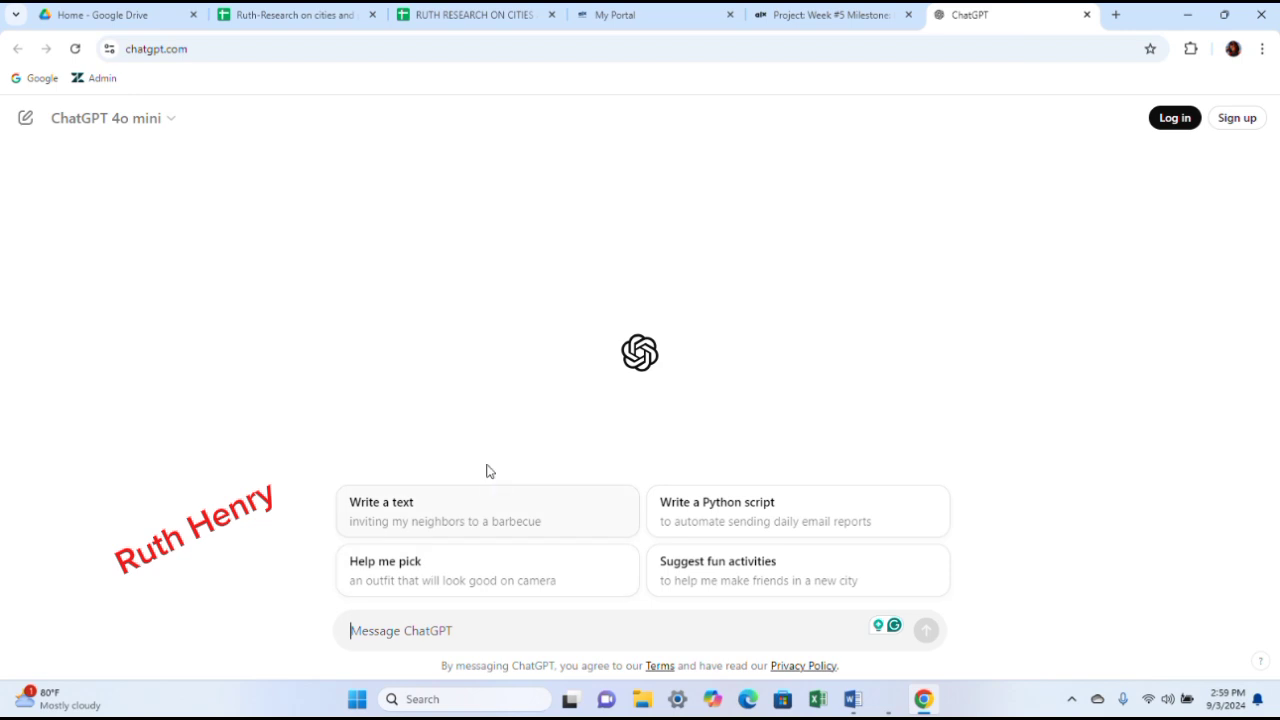
text(TOP)
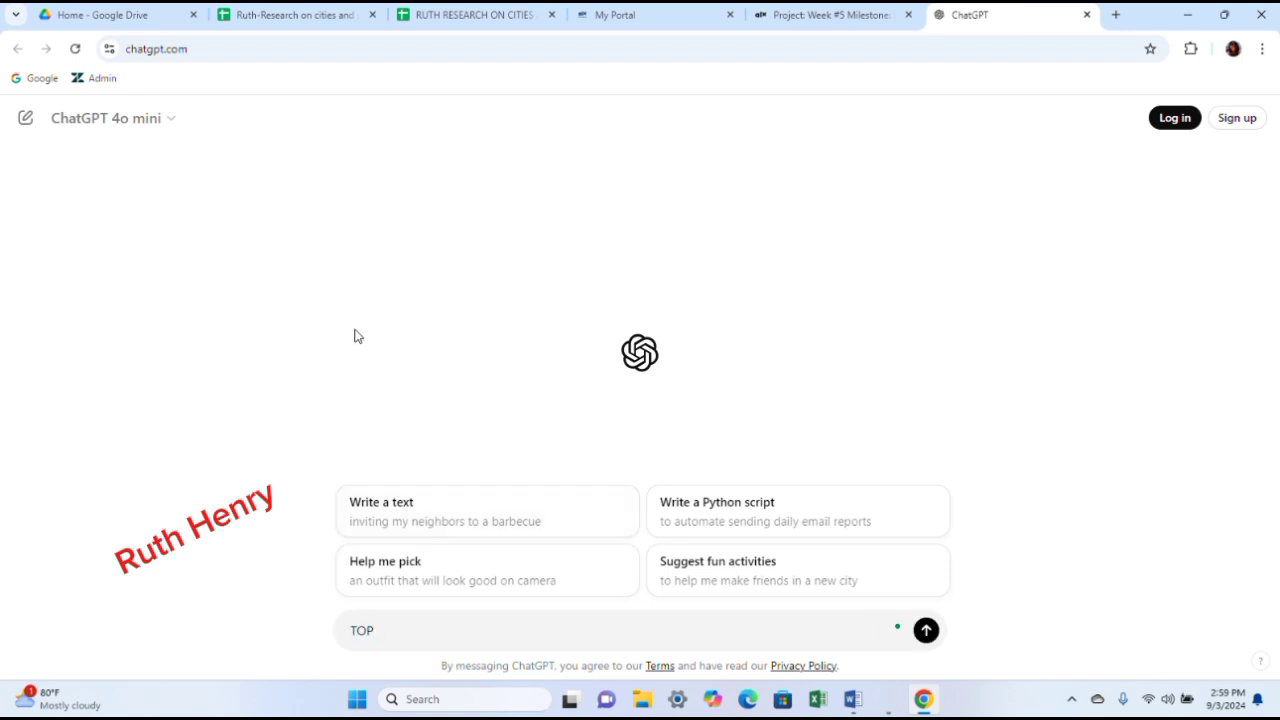
key(BackSpace)
key(BackSpace)
key(BackSpace)
text(10 LARGEST)
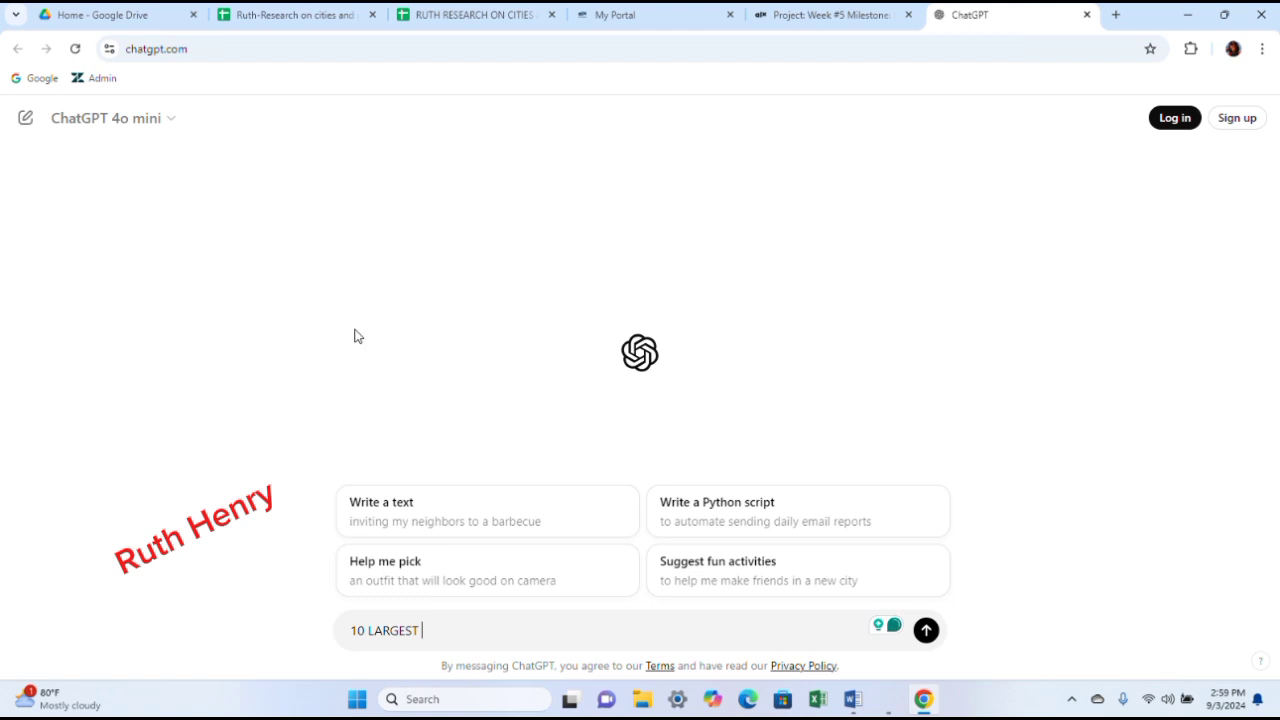
text( CITIES IN CA)
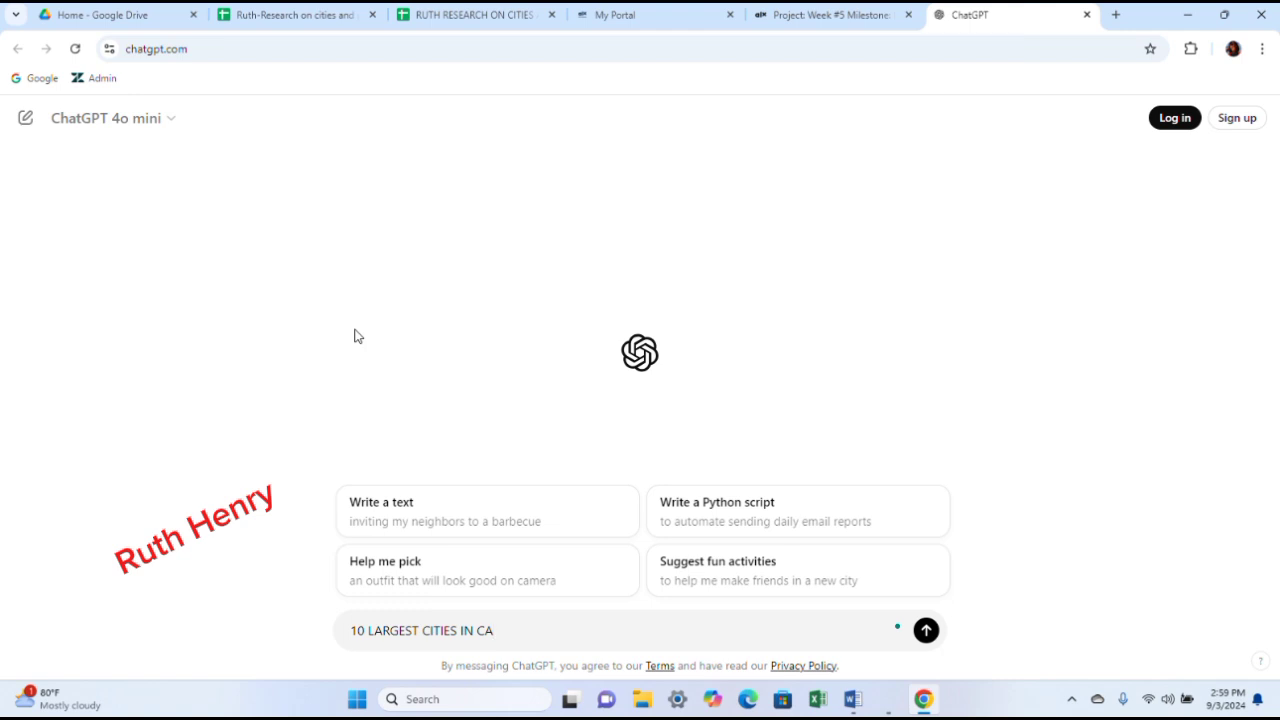
text(LIFORNIA BASE ON POPUL)
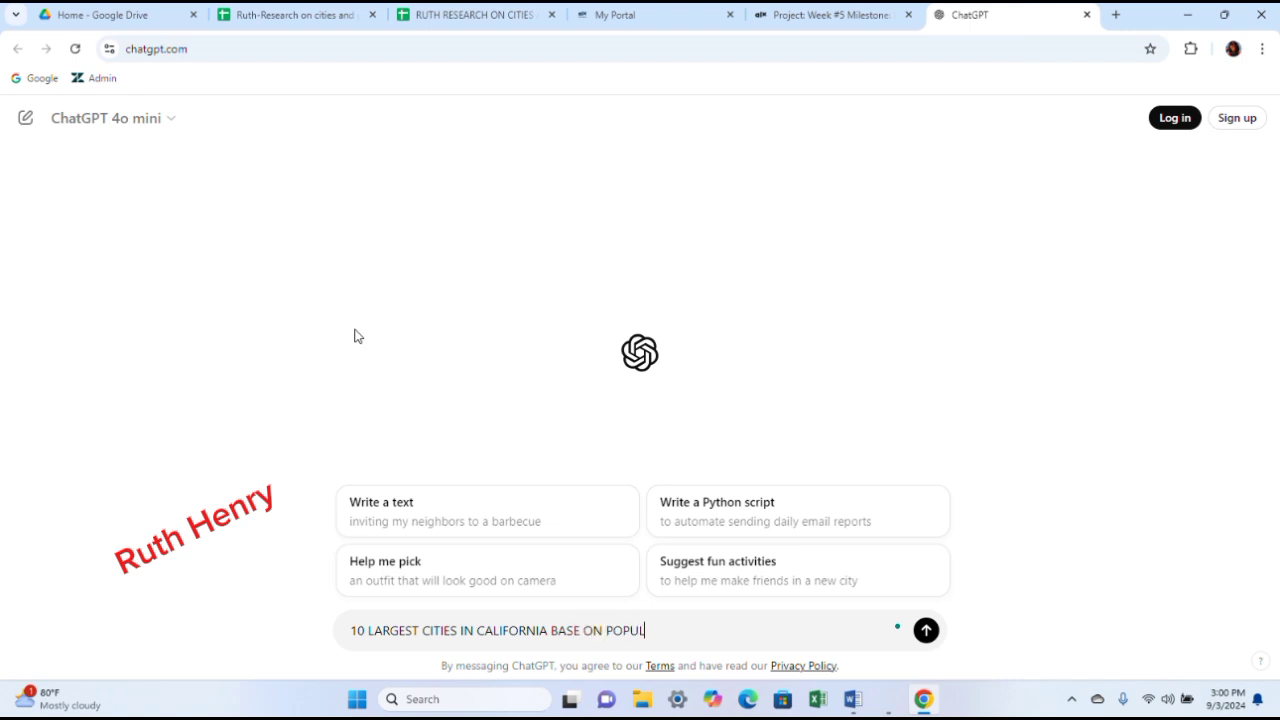
text(ATION FOR 2023)
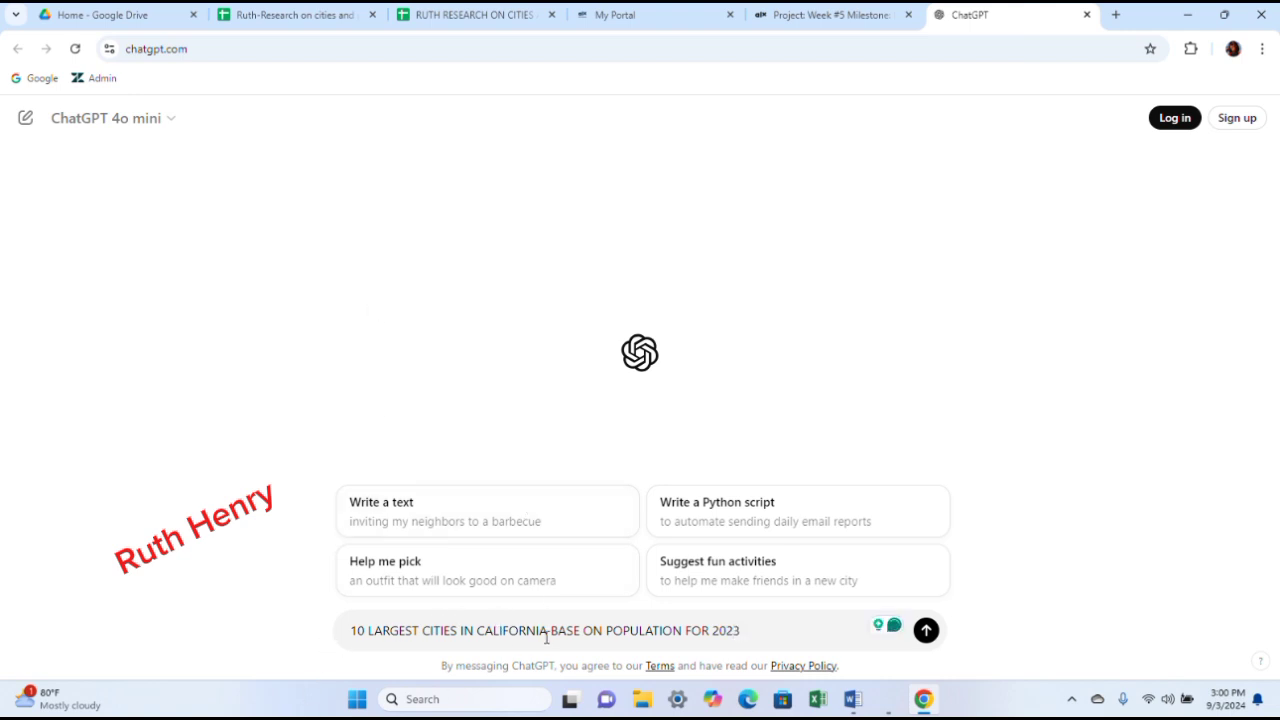
click(926, 630)
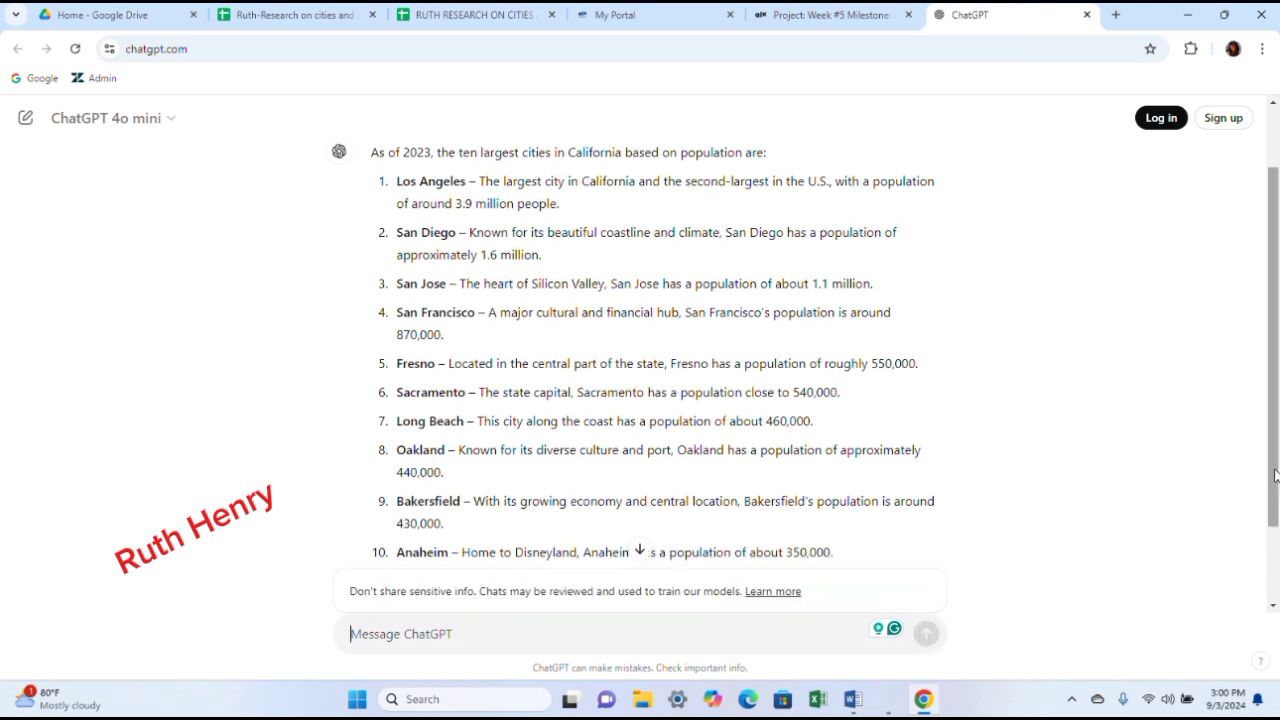
- Return to the project instructions page and open Gemini from its link
drag(1276, 334, 1276, 340)
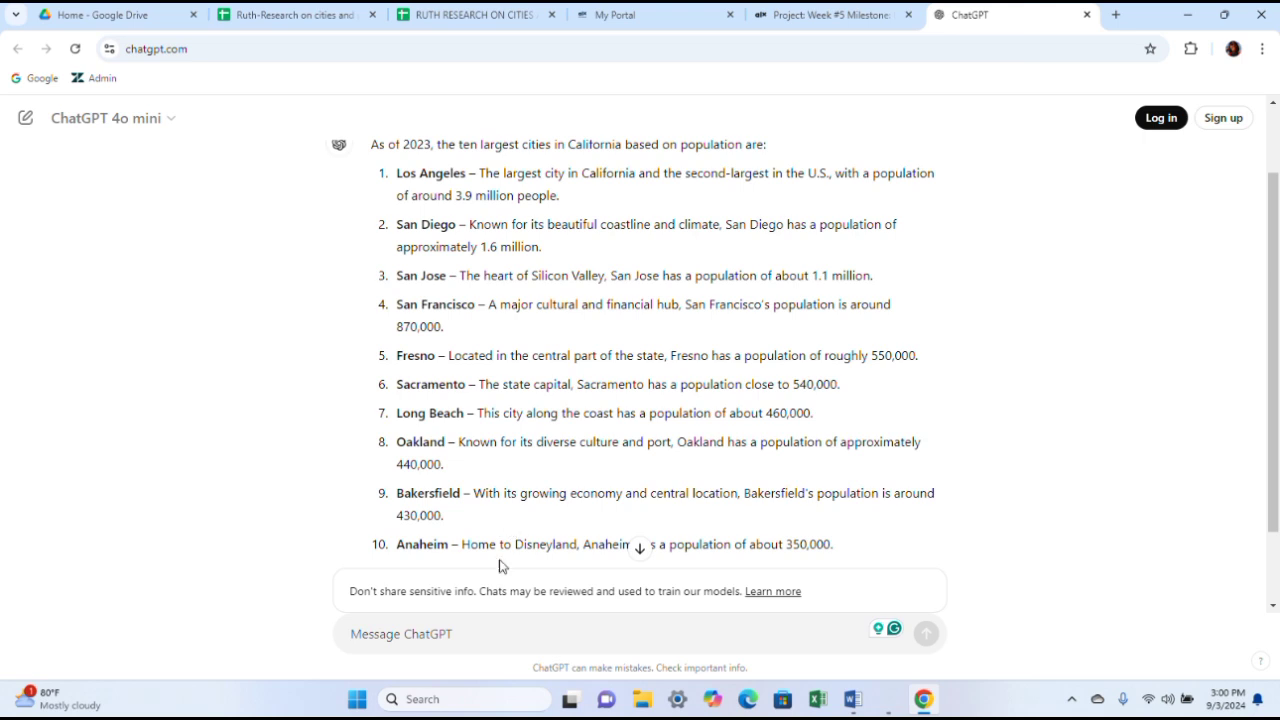
mouse_move(855, 705)
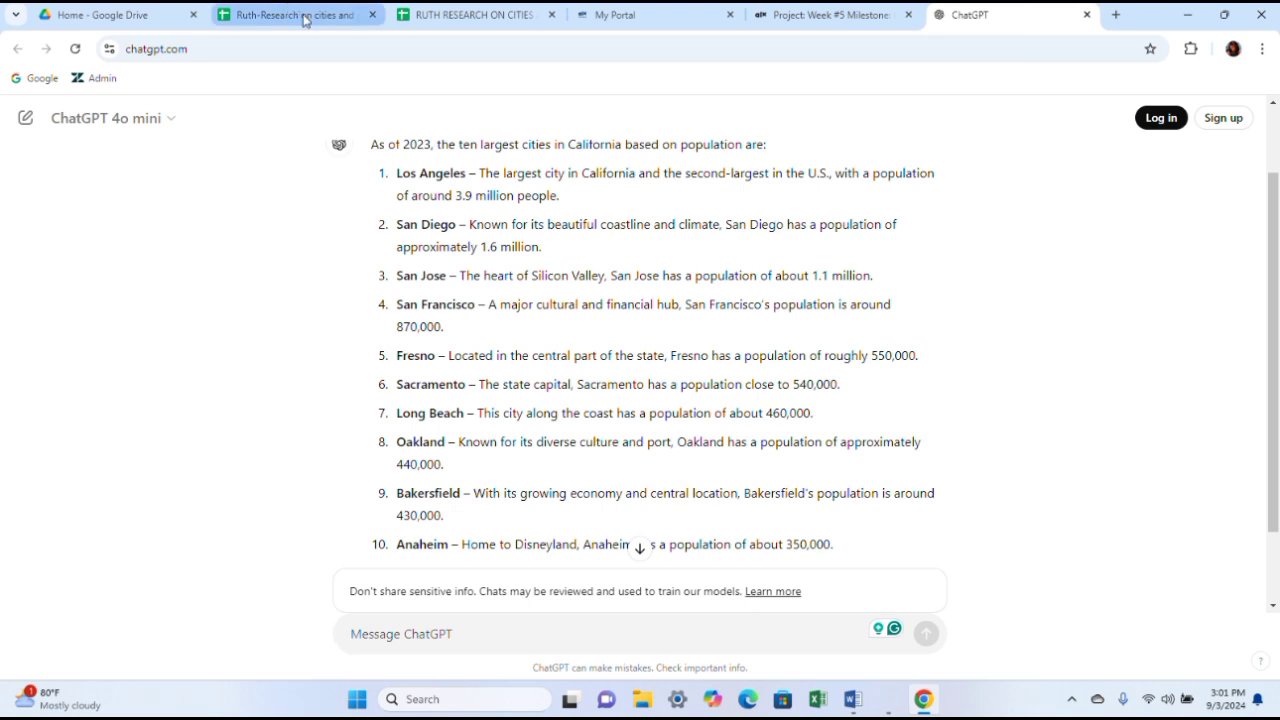
click(810, 18)
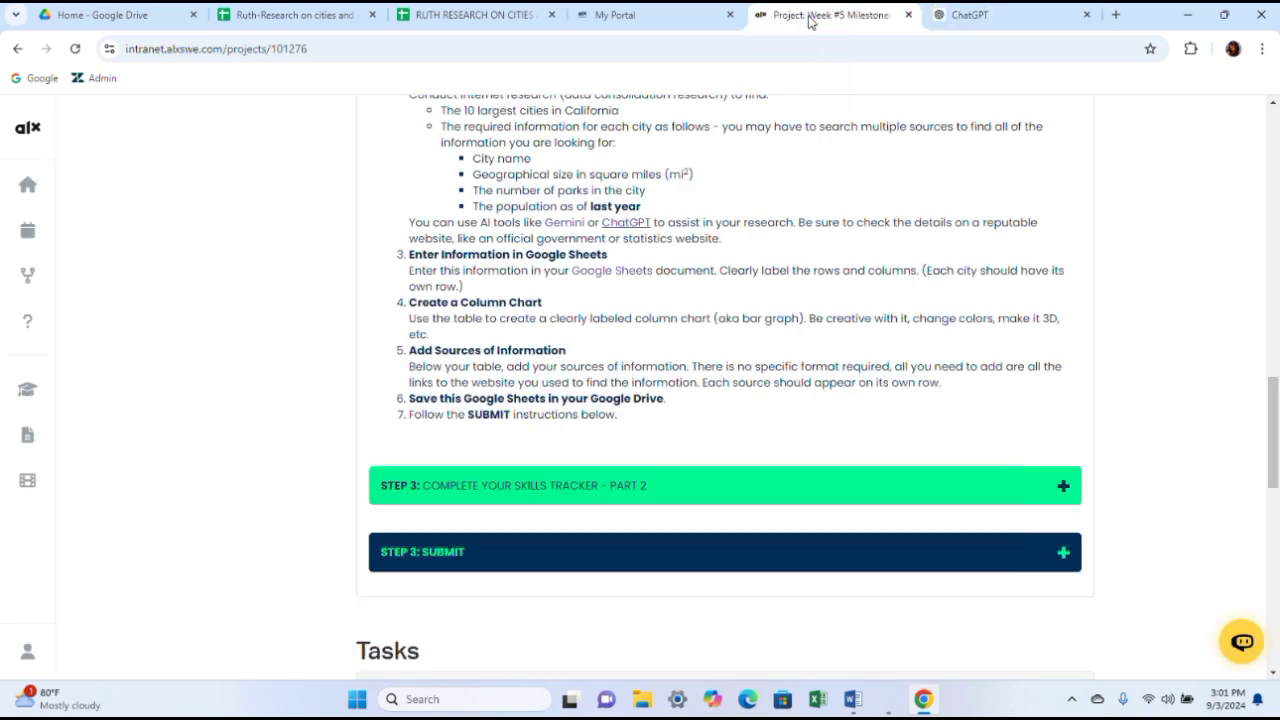
click(564, 222)
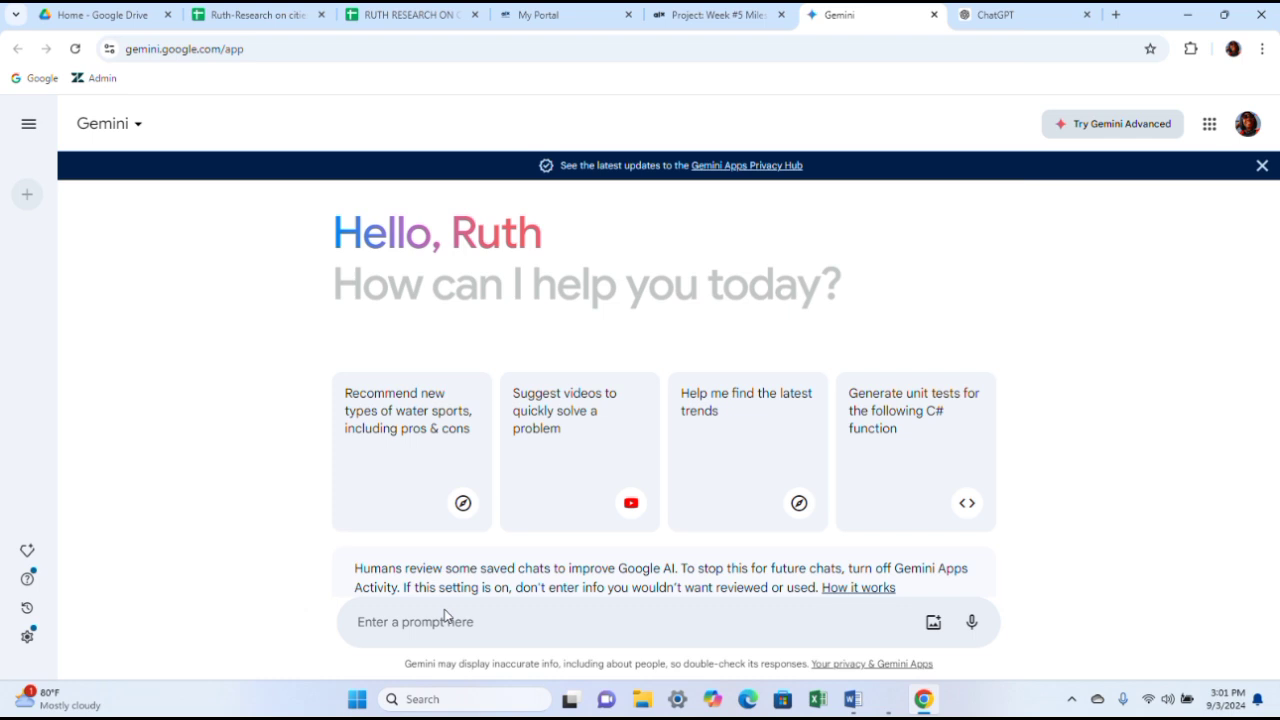
- Ask Gemini for a list of the 10 largest cities in California based on population for 2023
text(LIST)
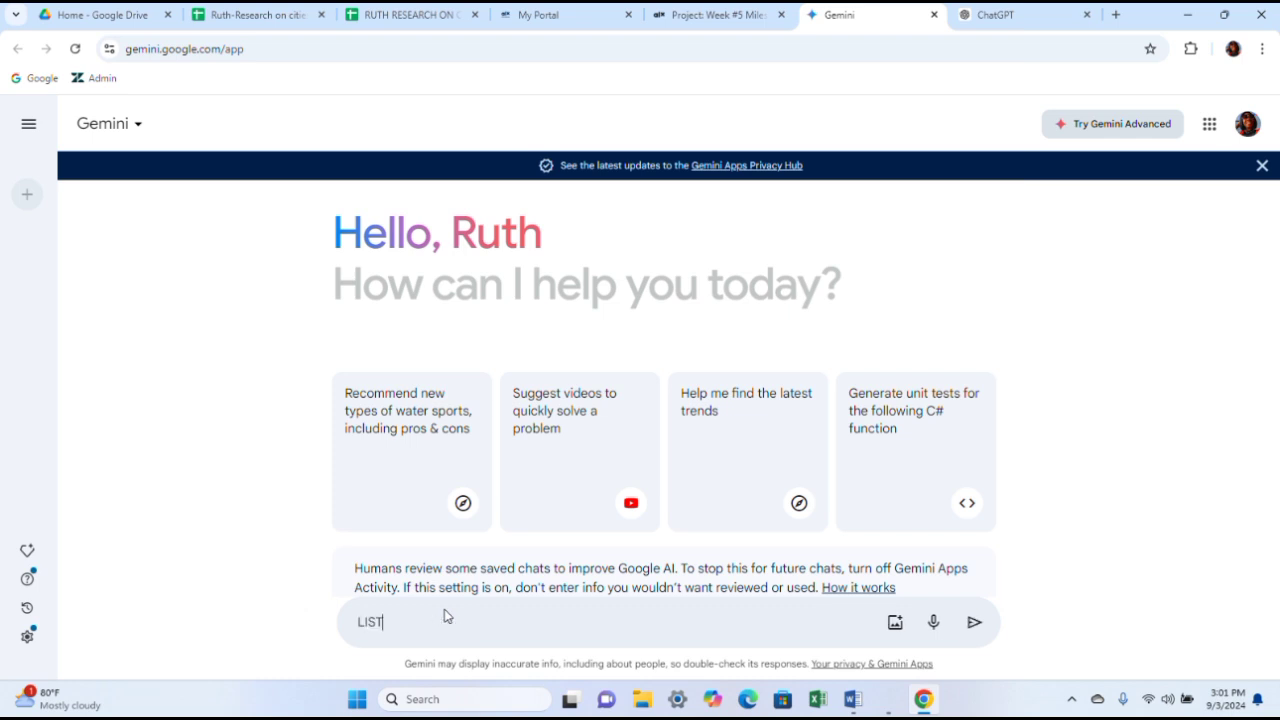
text( OF 10 LARGEST CITIES IN CALIF)
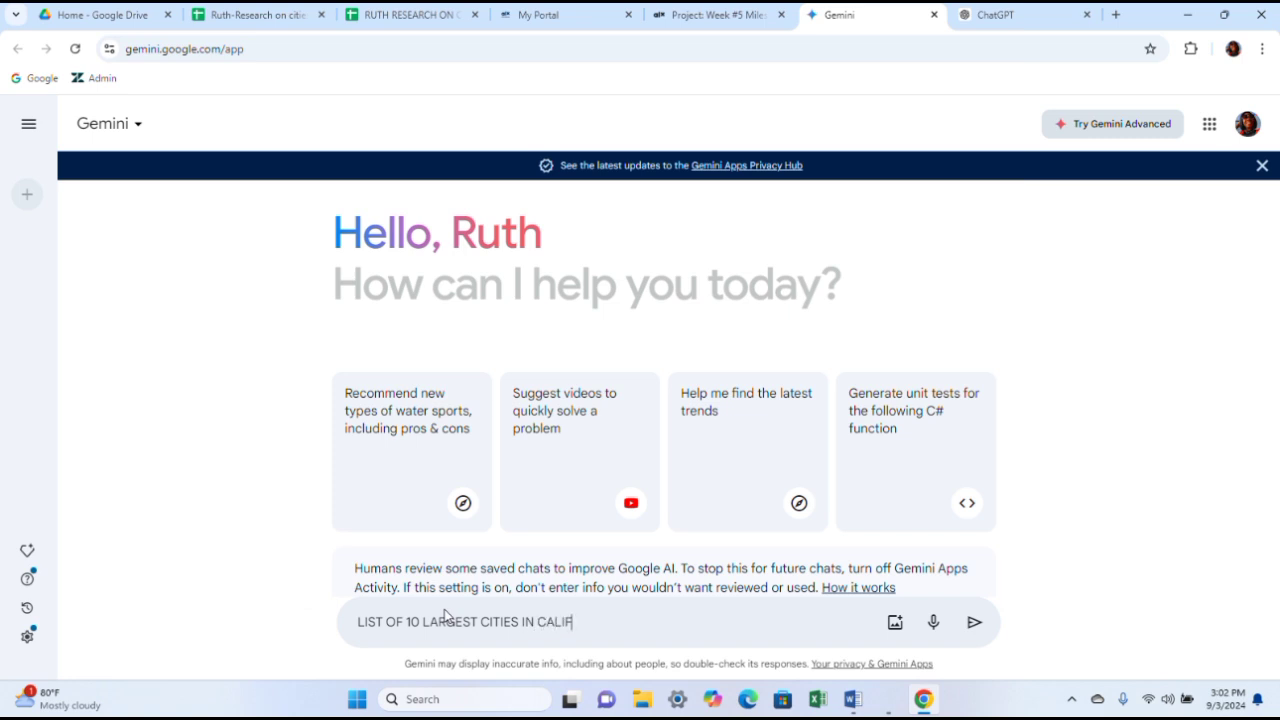
text(ORNIA BASE ON)
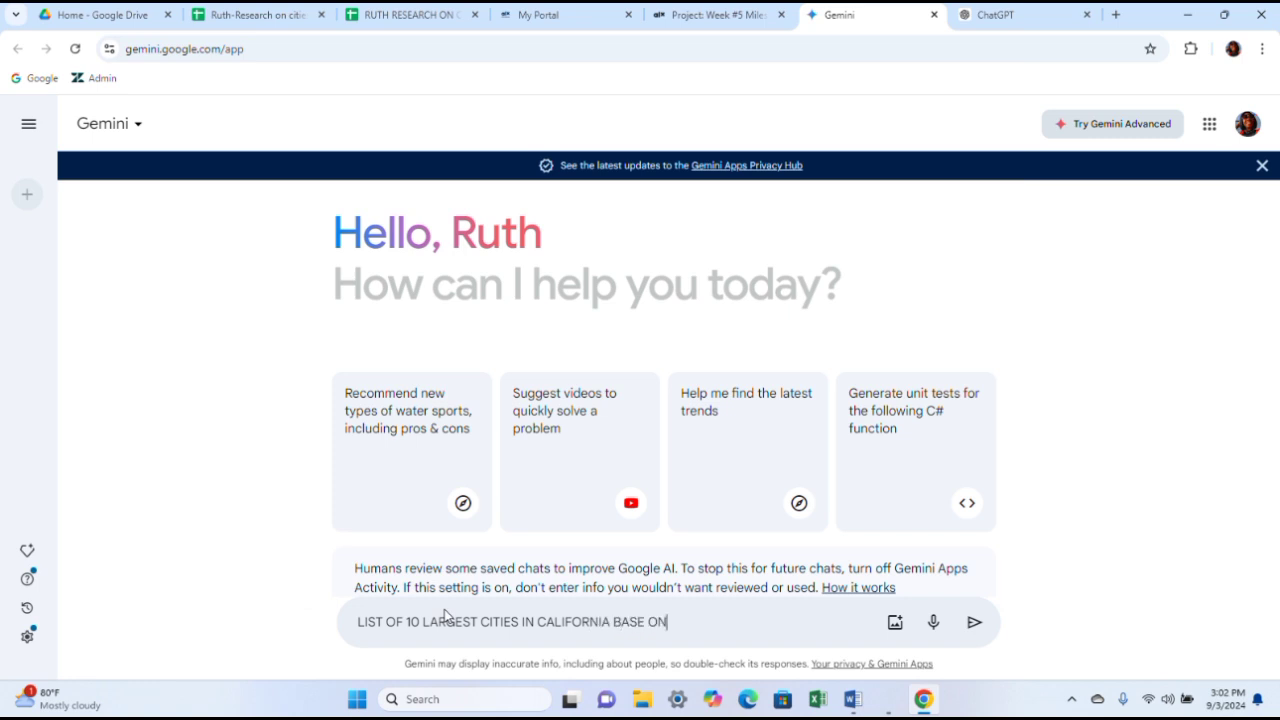
text( POPULATION FOR 2)
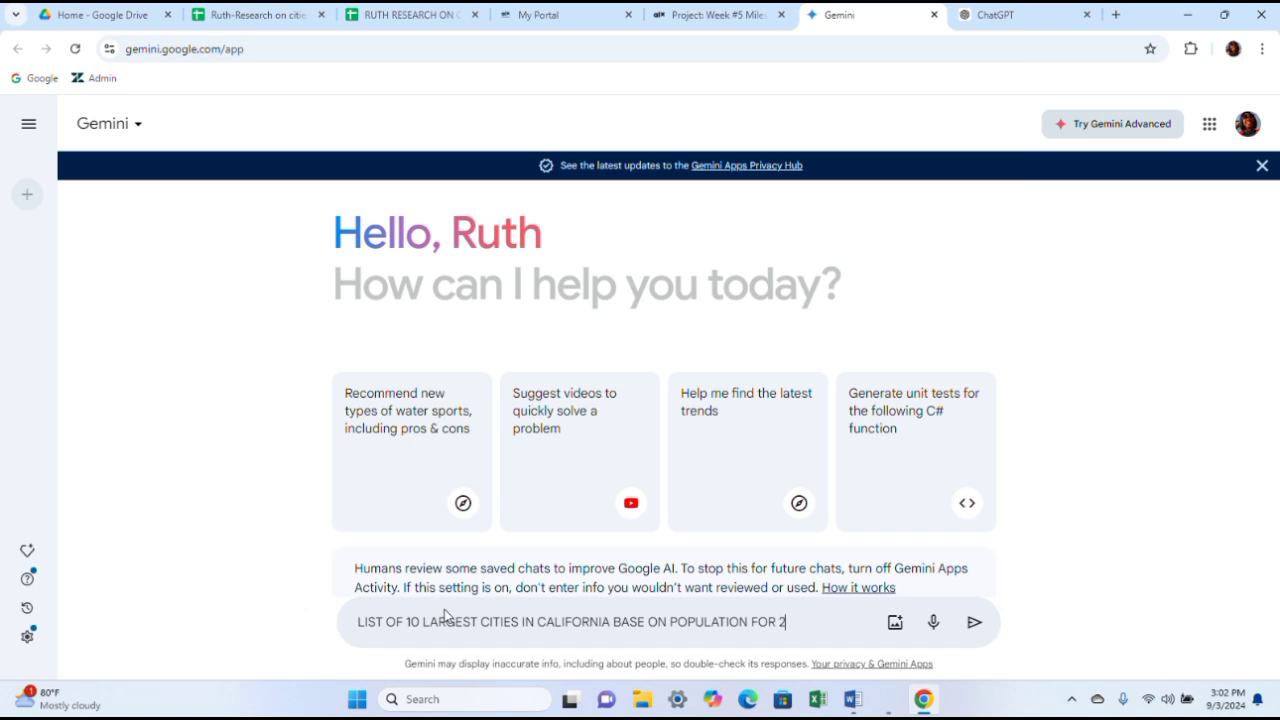
text(023)
click(973, 624)
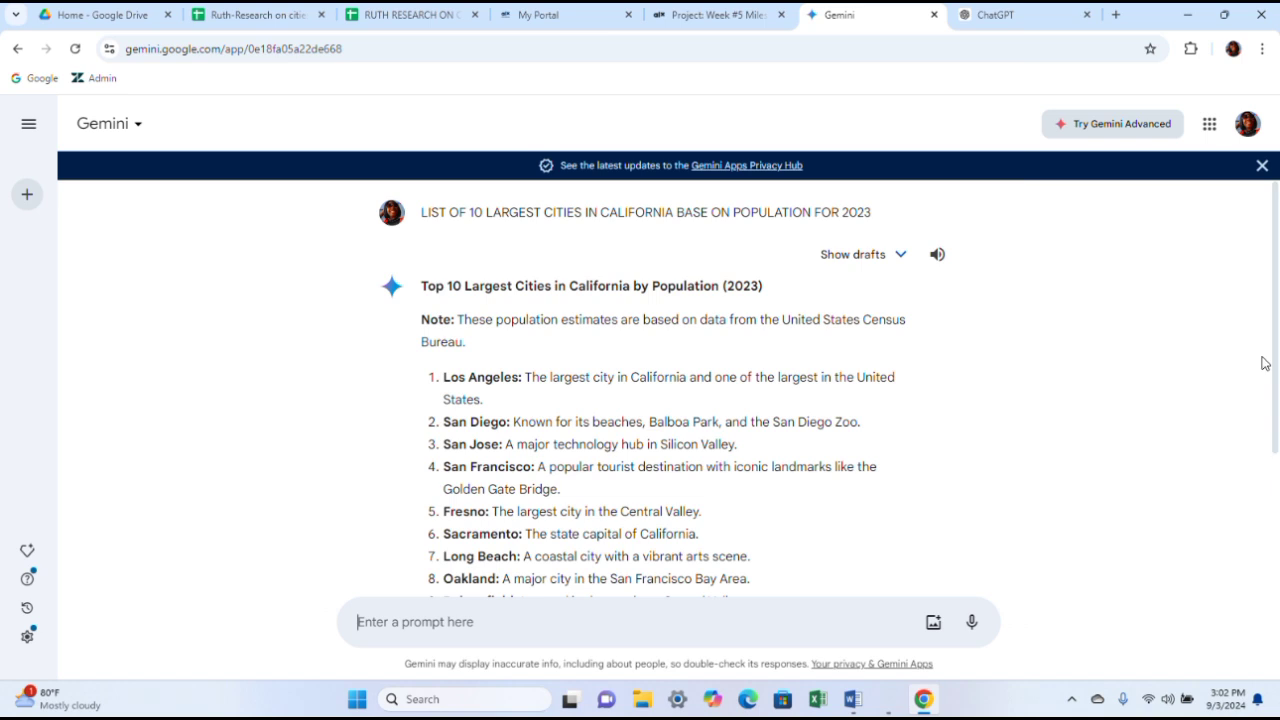
- Read through the research notes document comparing the cities by population and geographical size
scroll(1273, 362, down, 1)
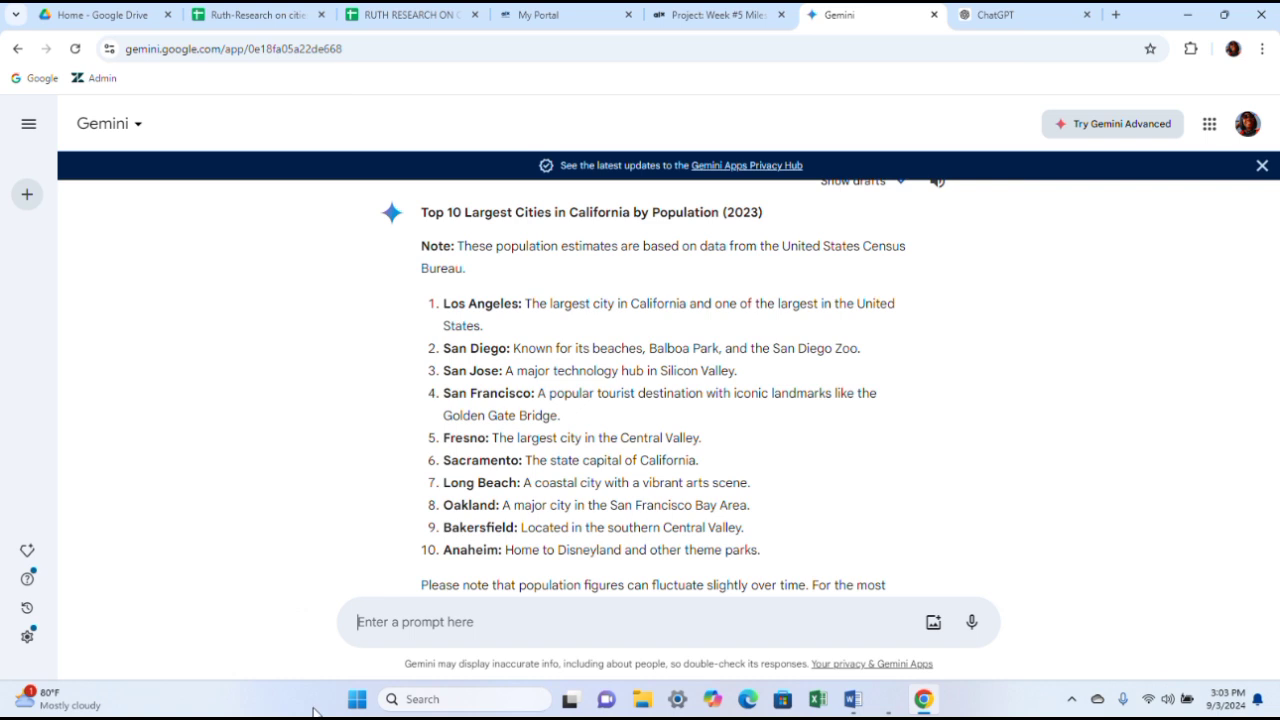
click(851, 698)
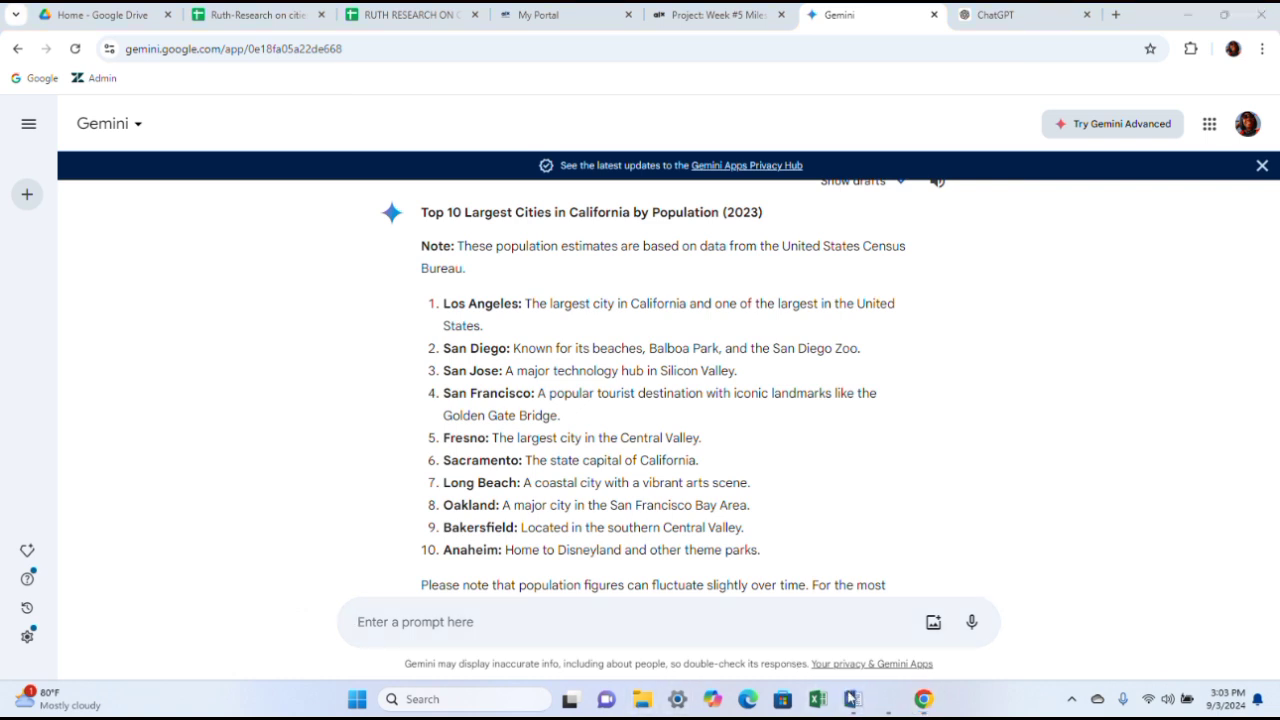
mouse_move(851, 698)
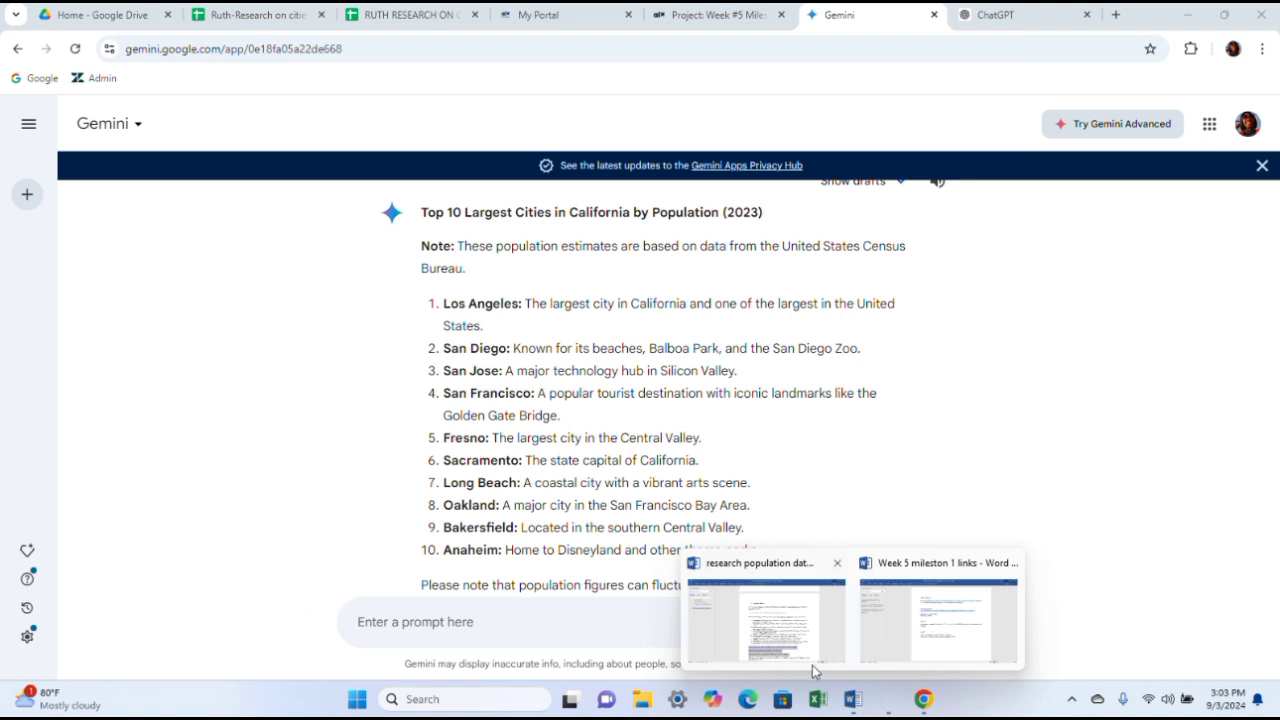
mouse_move(810, 660)
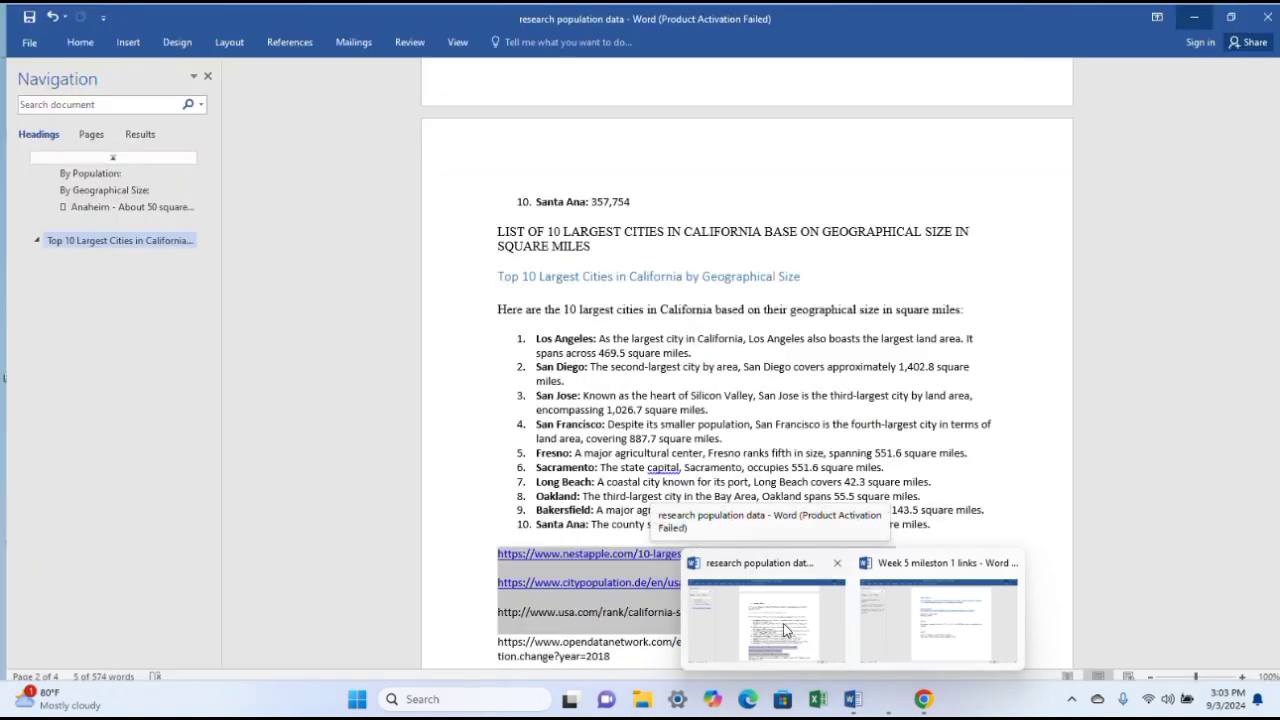
click(785, 630)
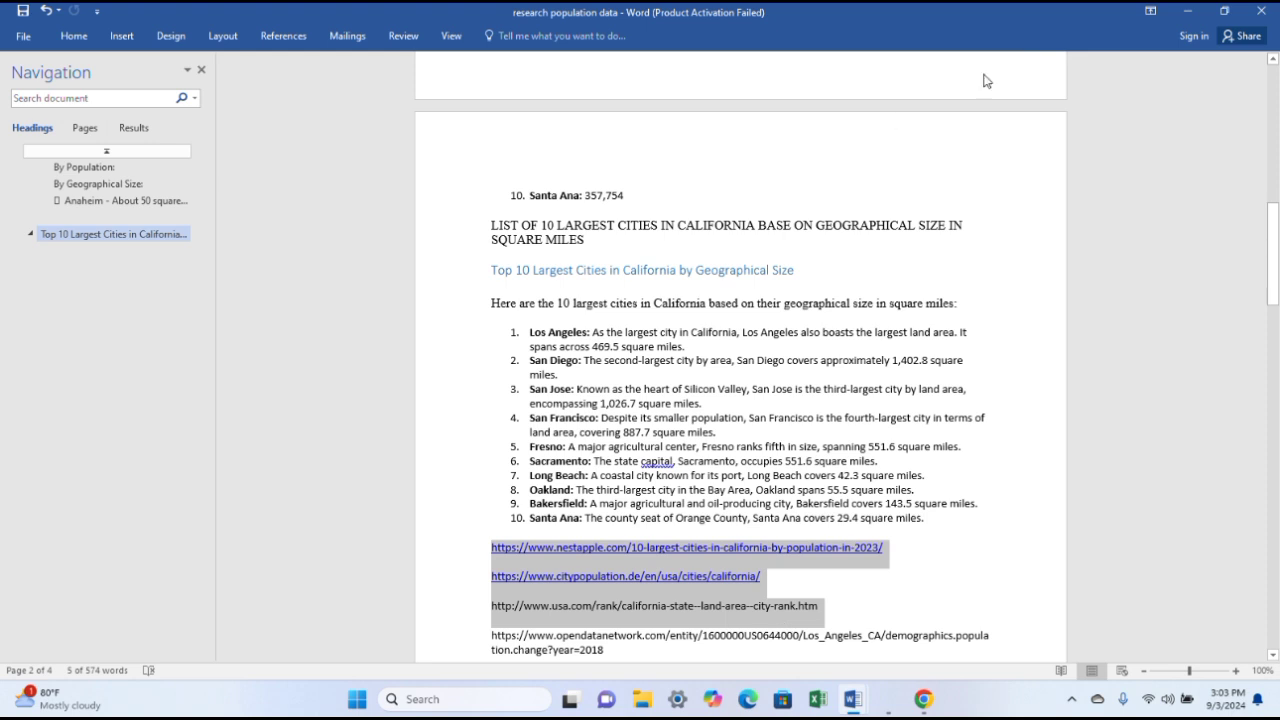
drag(1273, 246, 1208, 70)
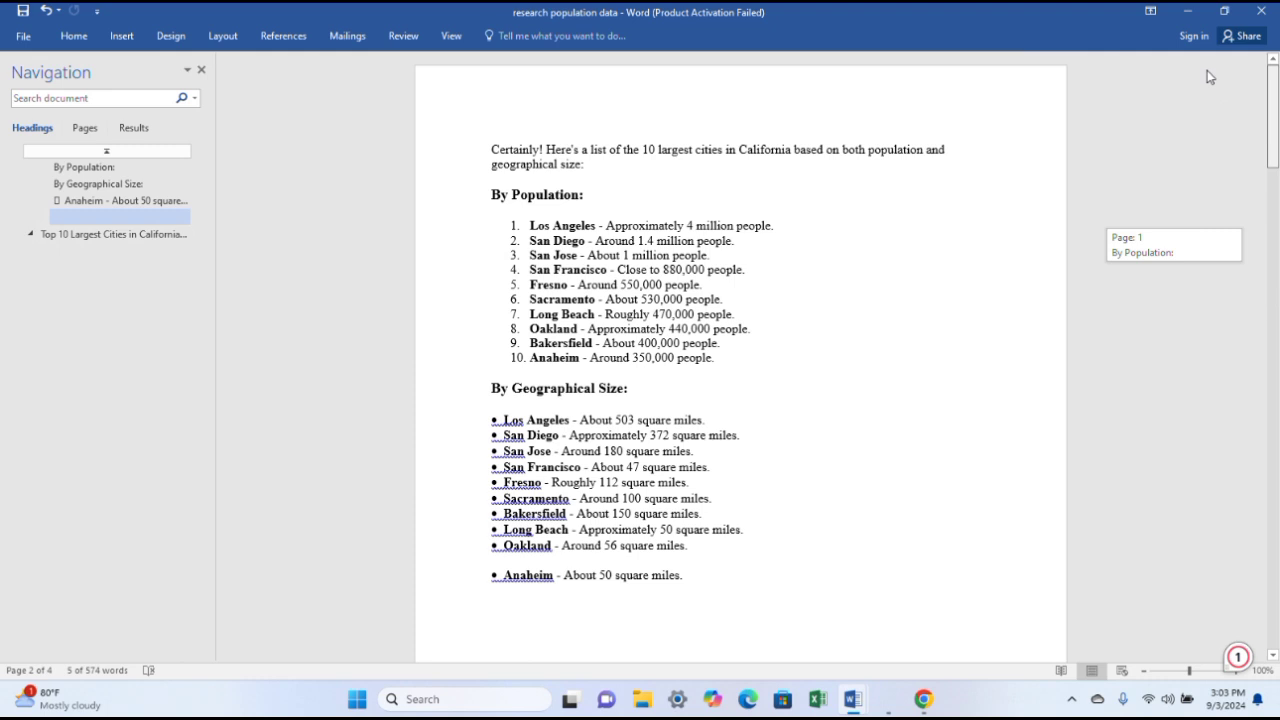
drag(1209, 78, 1210, 112)
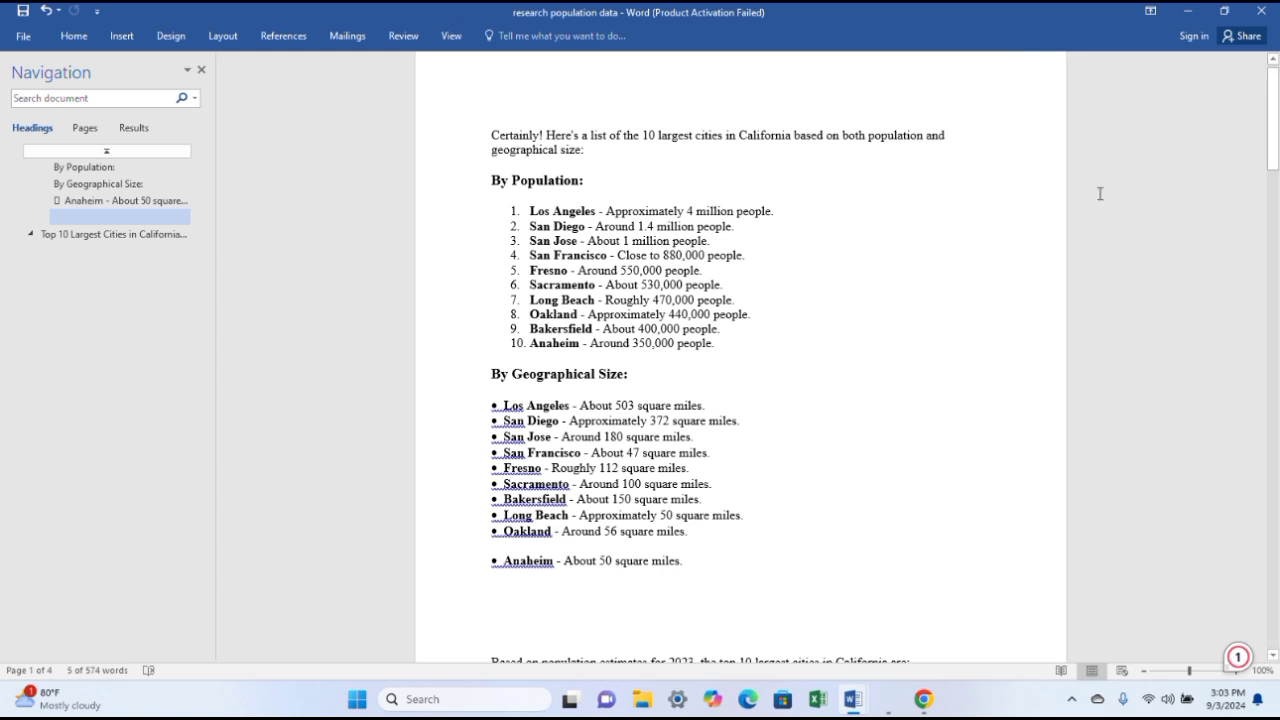
drag(1272, 131, 1277, 333)
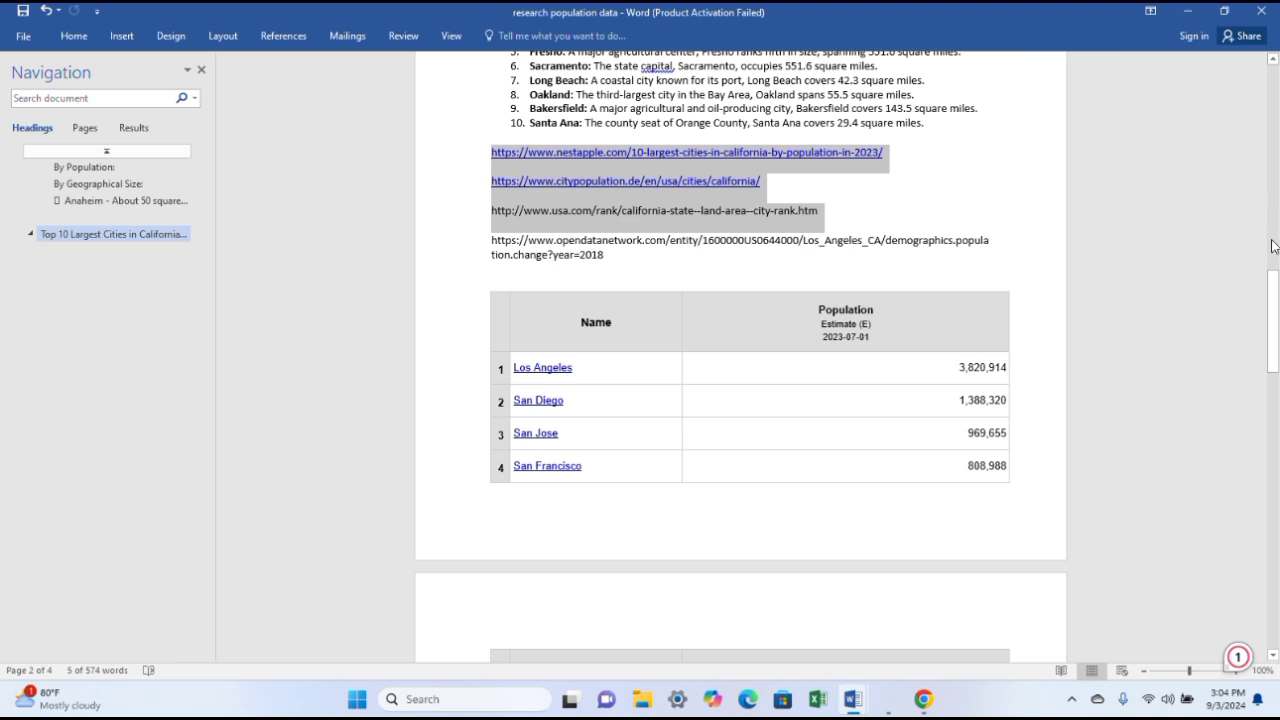
click(1272, 307)
drag(1272, 307, 1185, 128)
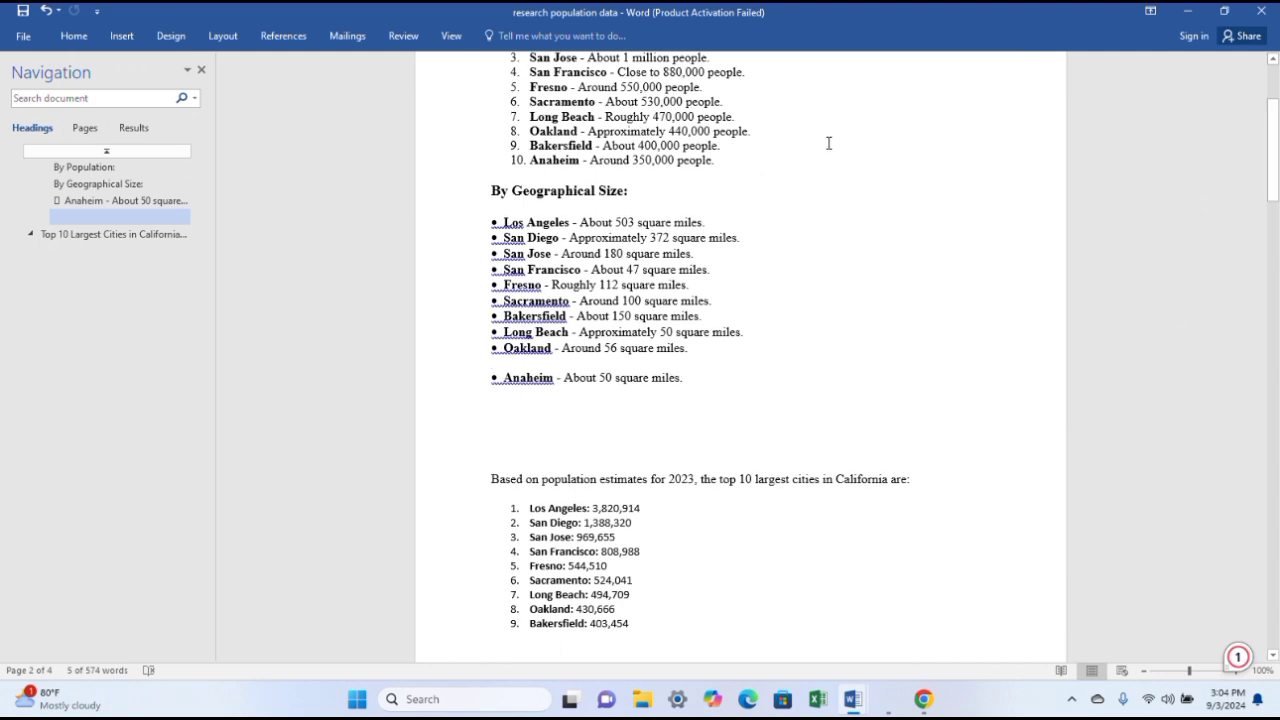
click(1188, 12)
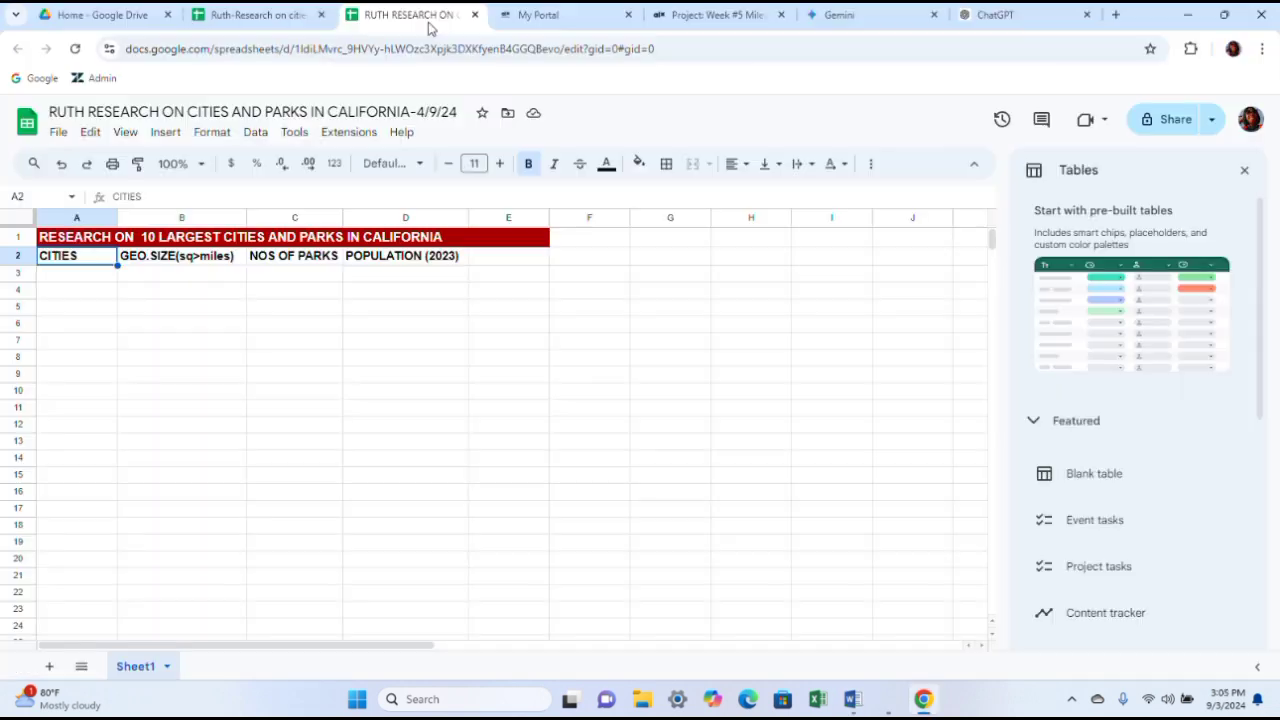
click(91, 278)
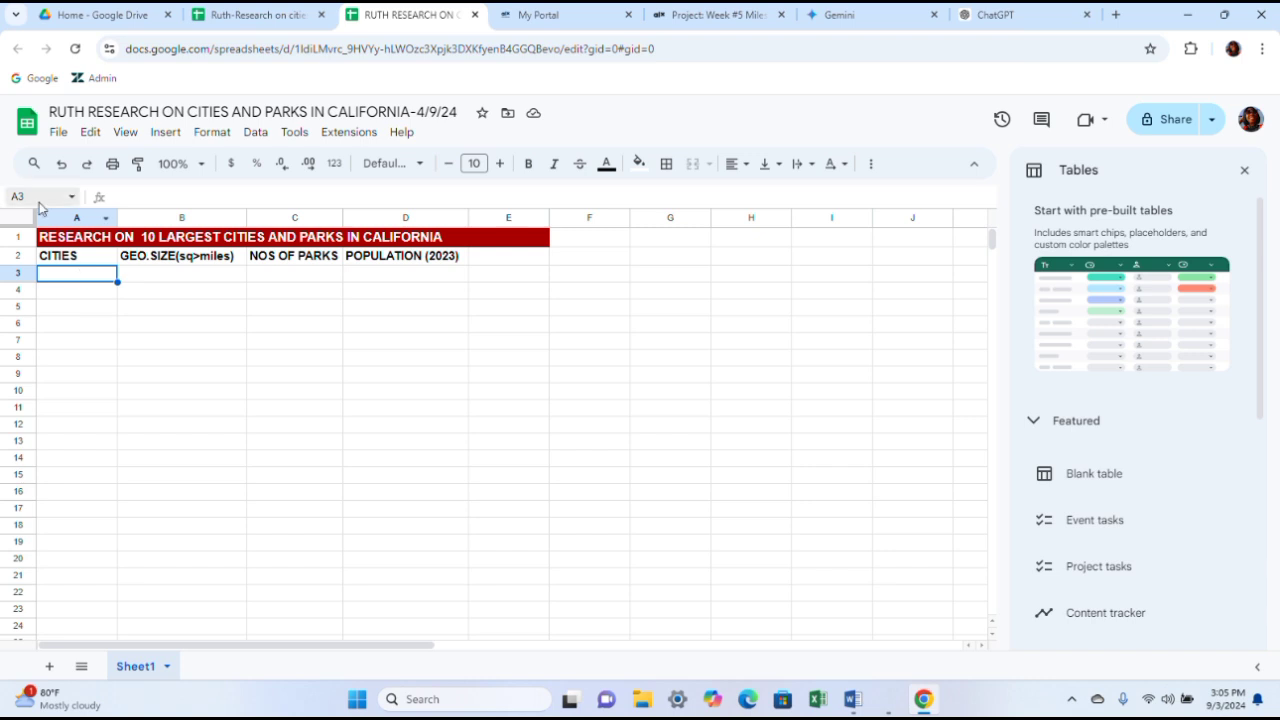
click(165, 276)
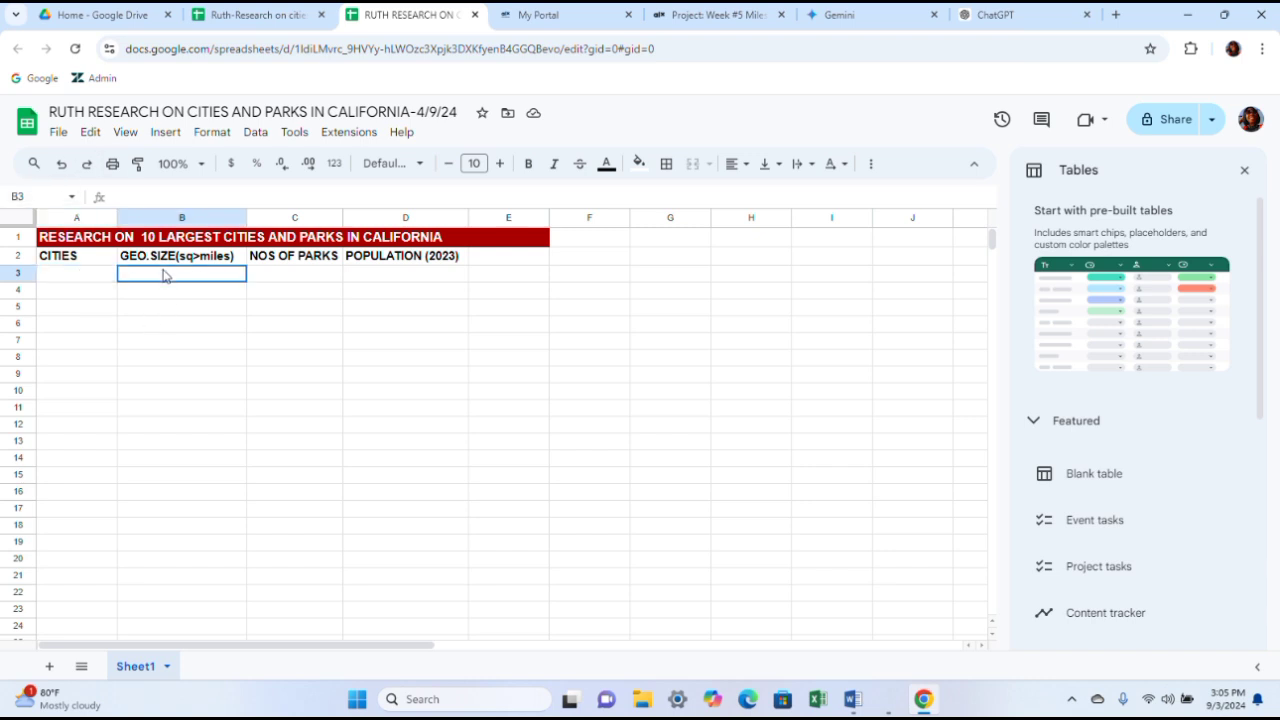
click(266, 281)
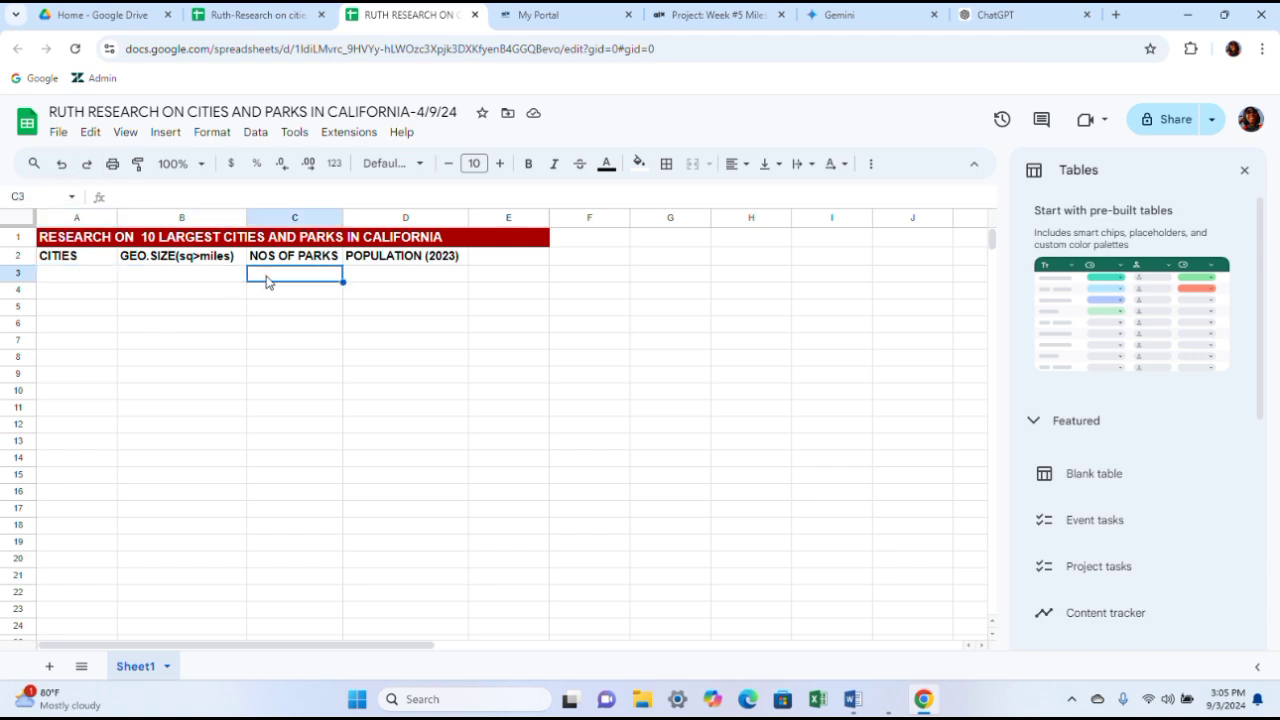
click(363, 280)
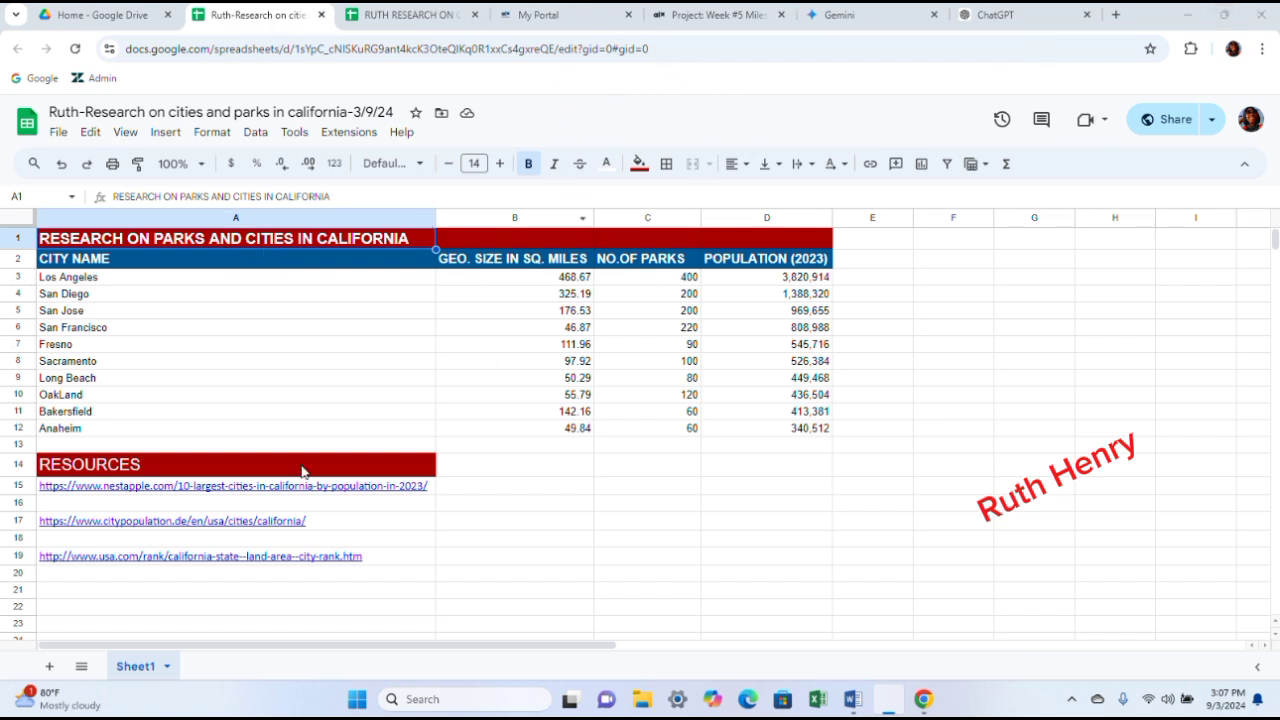
mouse_move(60, 521)
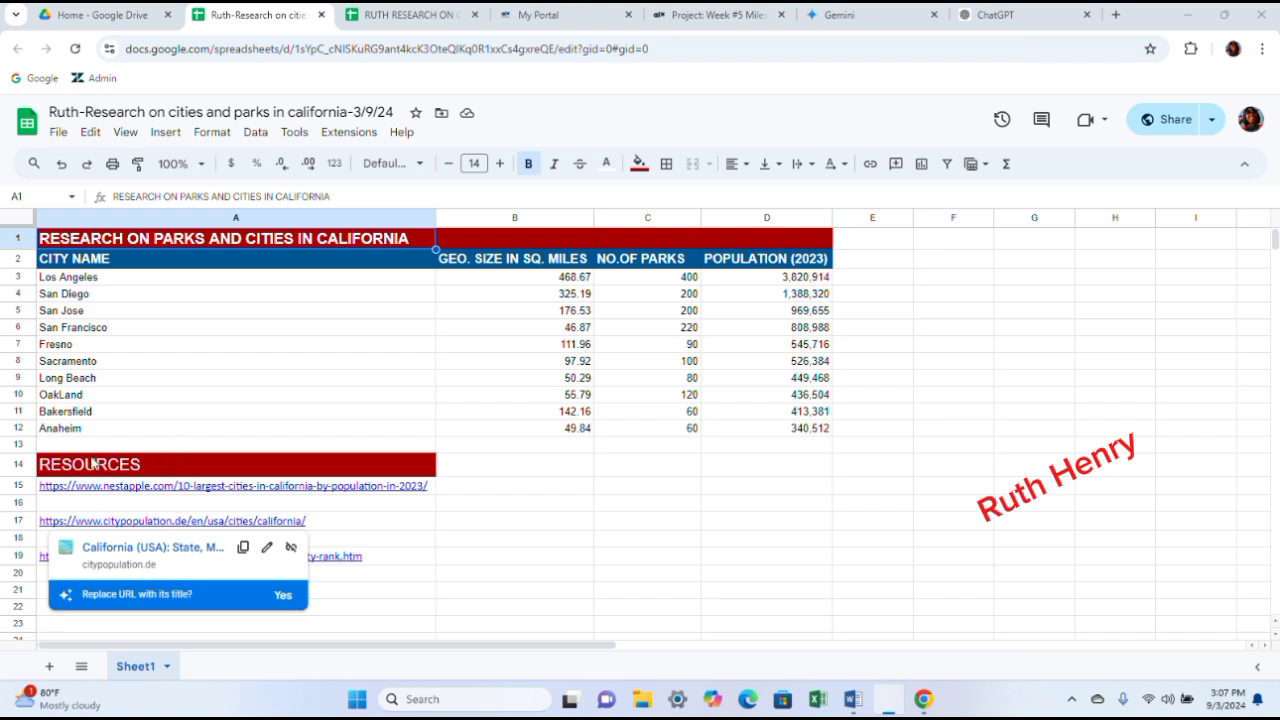
click(176, 472)
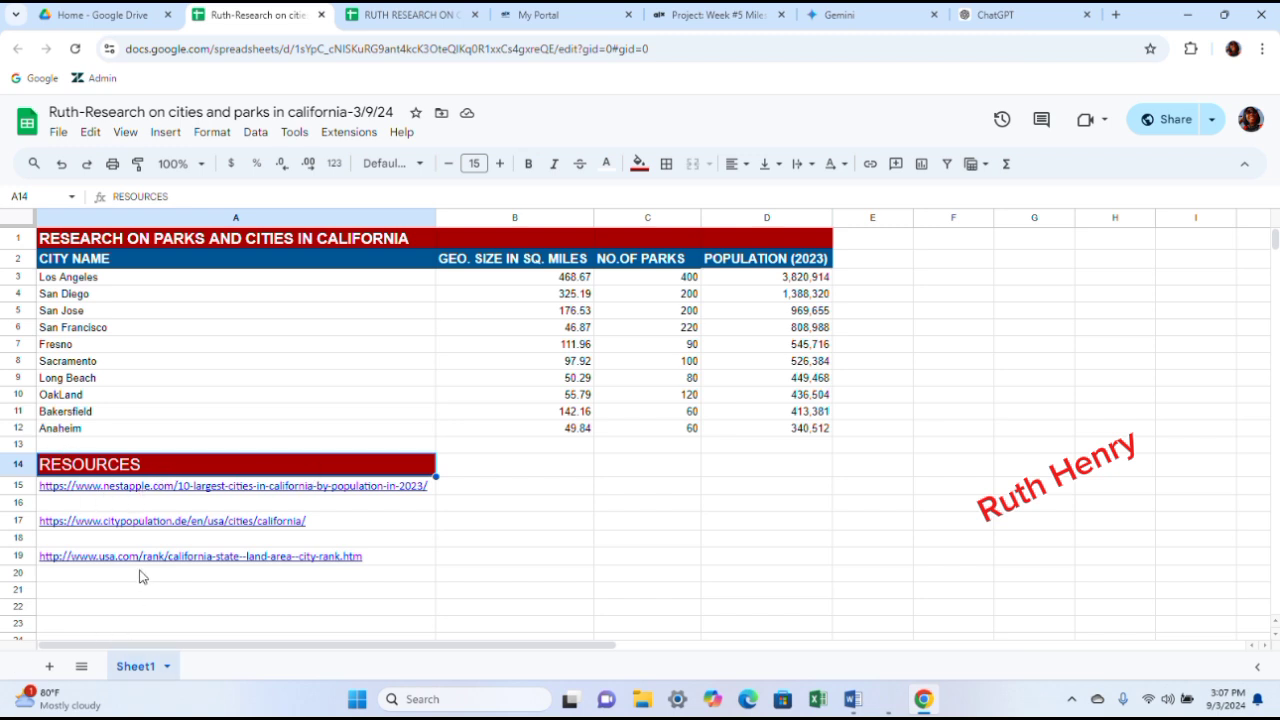
click(552, 539)
click(550, 488)
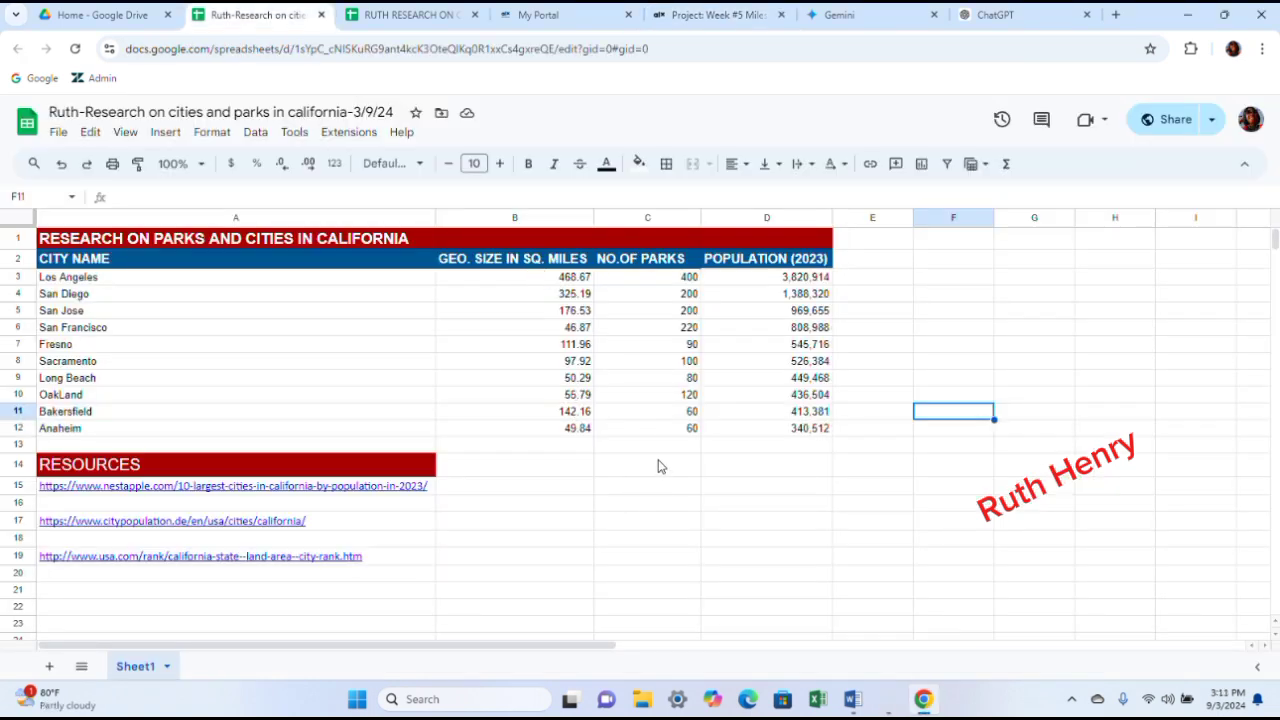
- Insert a chart from the city names, geographical sizes and park counts in A2:C12
click(679, 430)
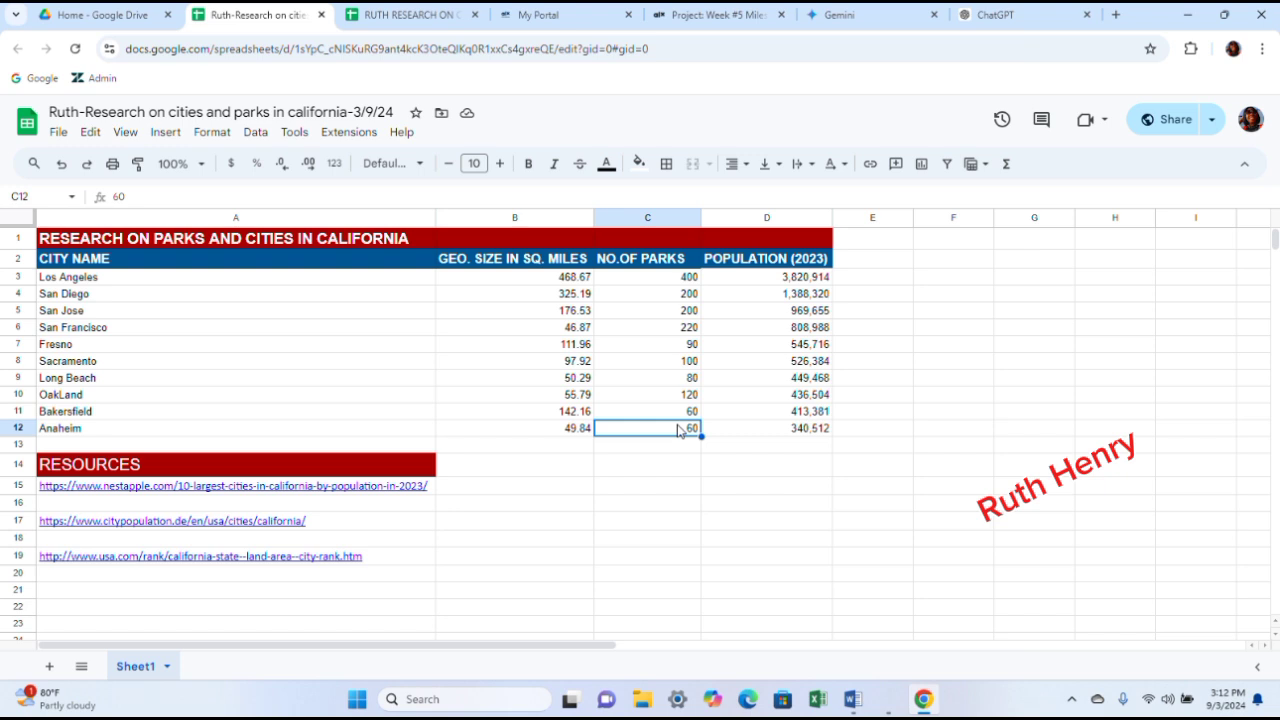
shift+click(48, 262)
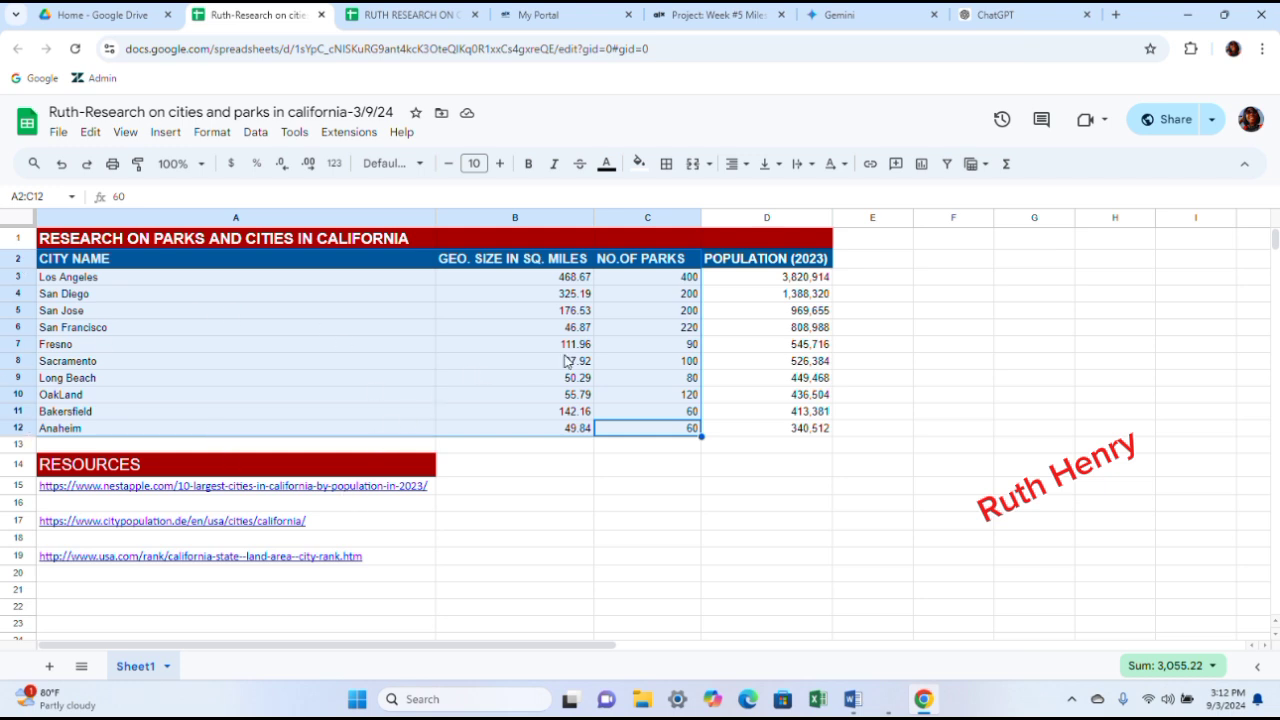
click(168, 133)
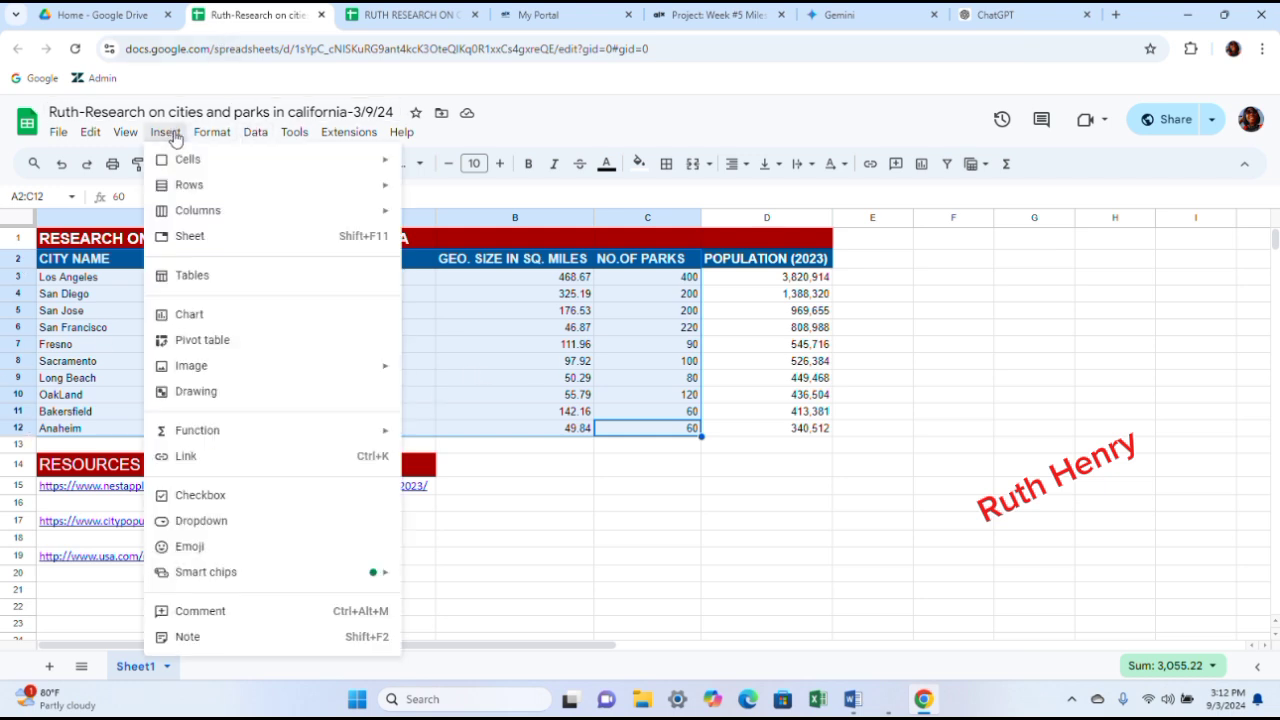
click(190, 316)
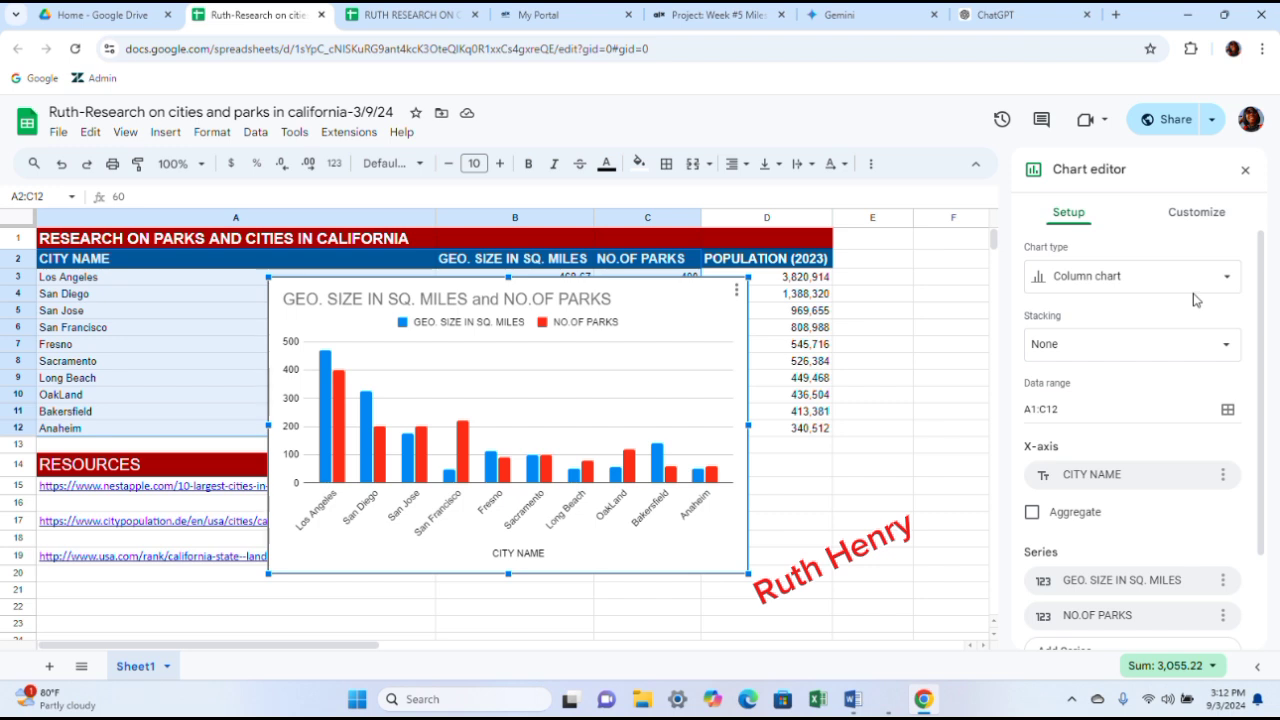
- Make the column chart 3D in the chart style settings
click(1183, 214)
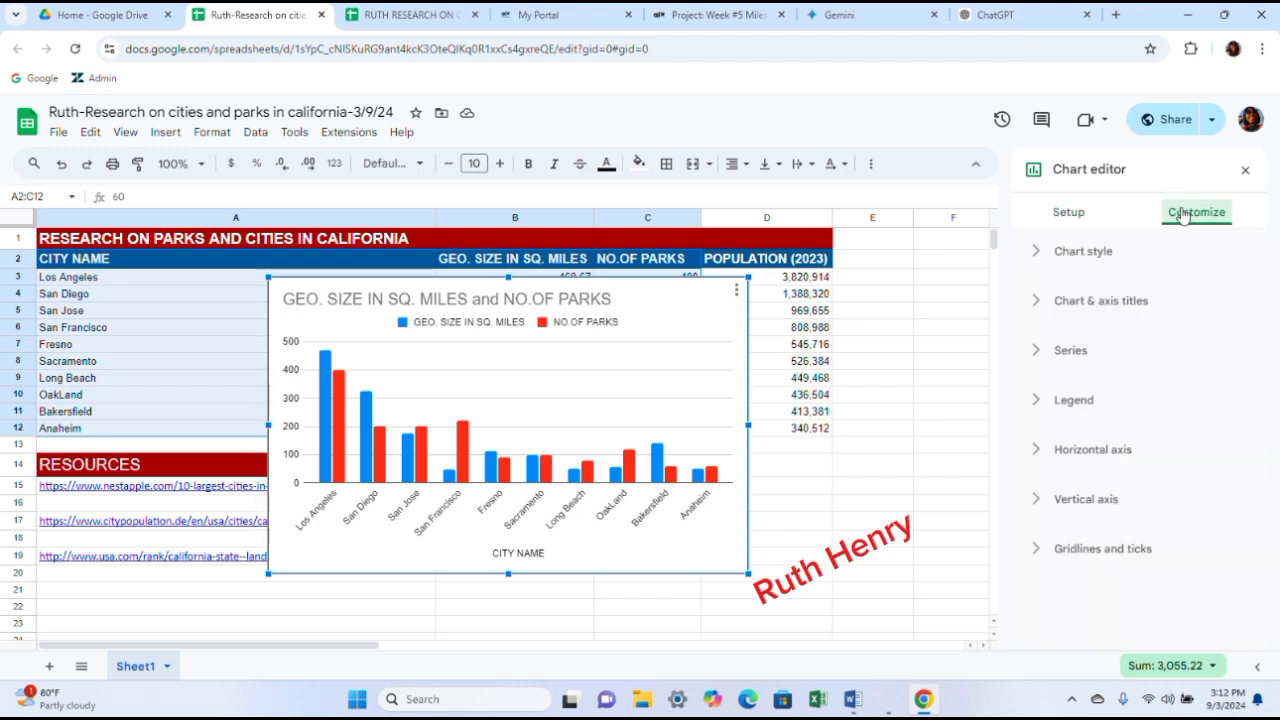
click(1110, 254)
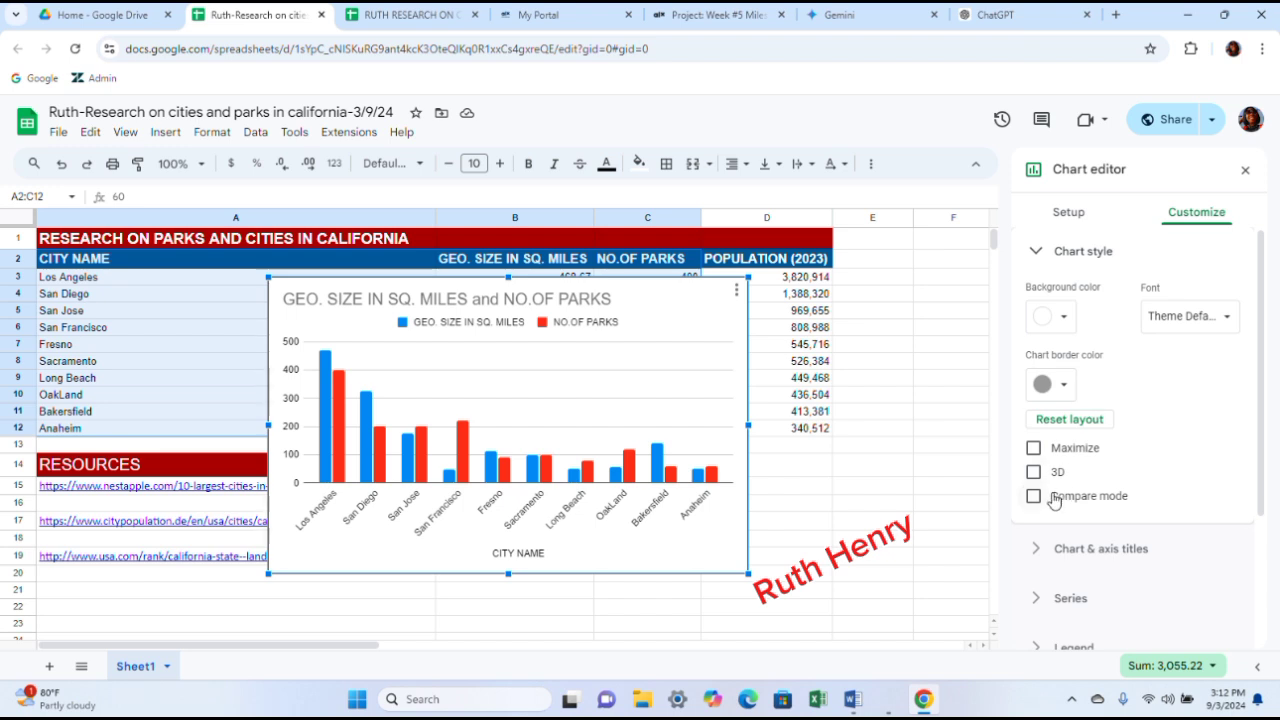
click(1033, 471)
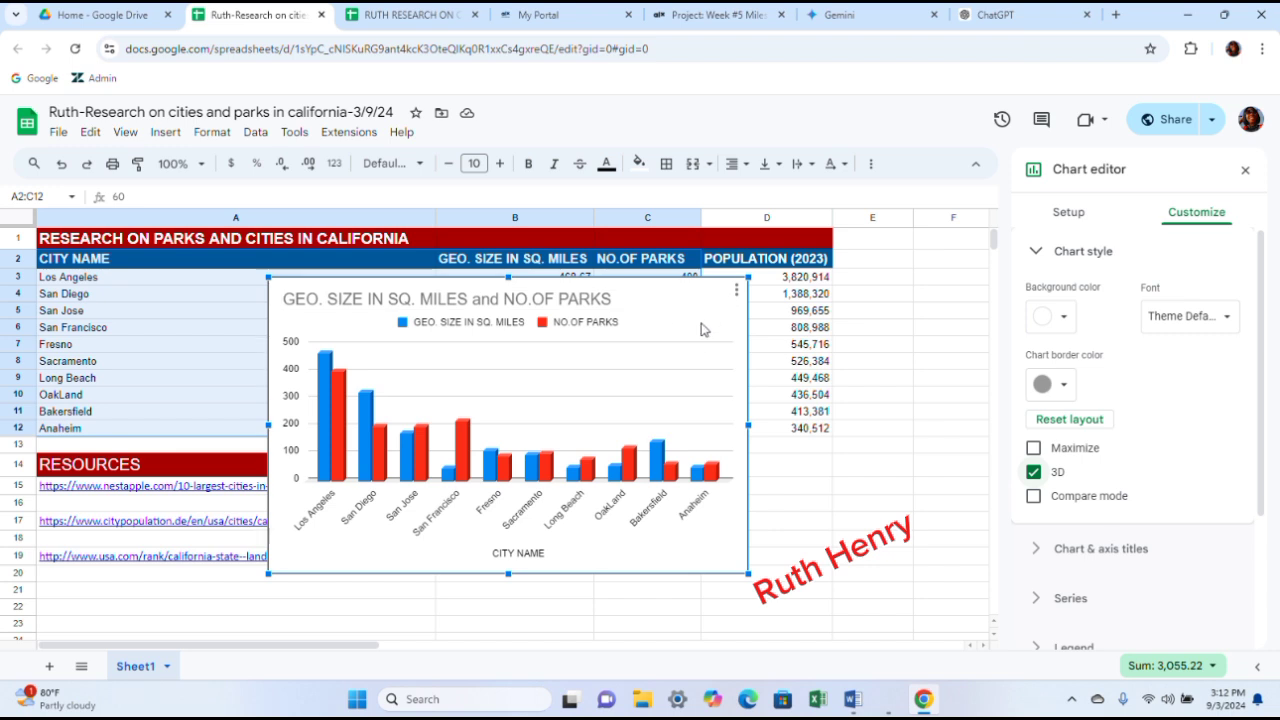
- Try orange and then green as the chart's background colour
click(1066, 320)
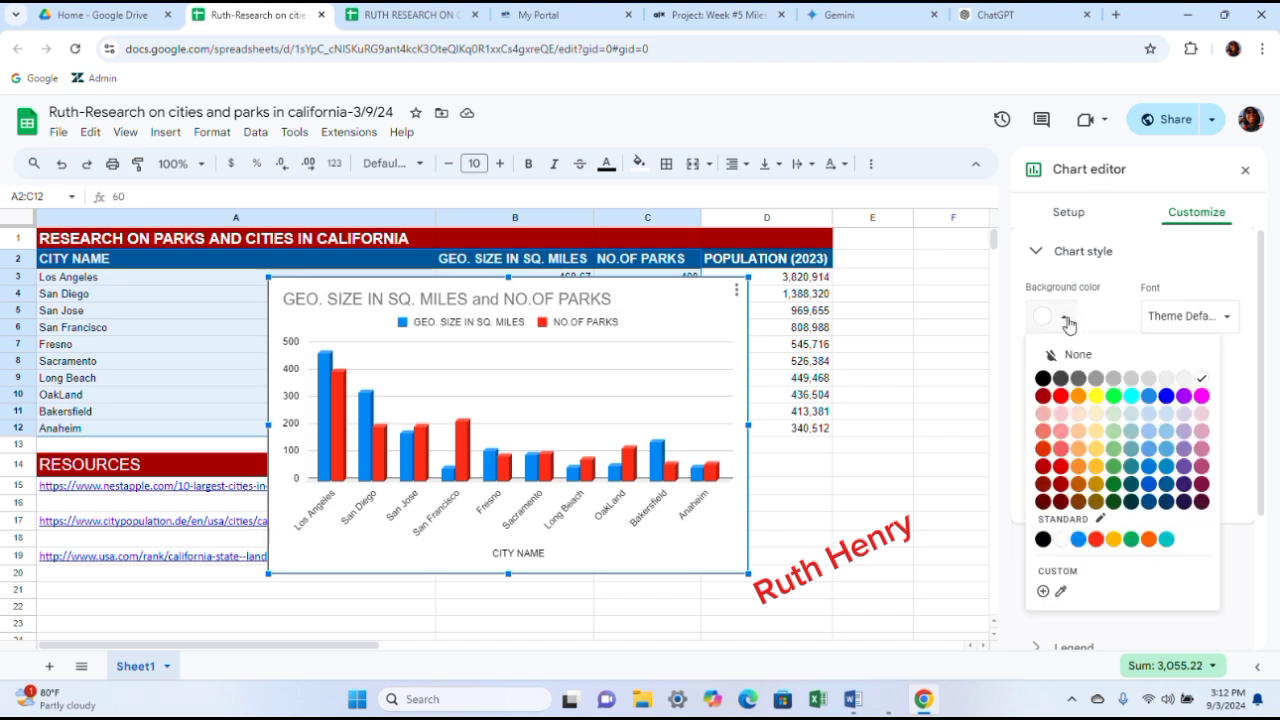
click(1077, 398)
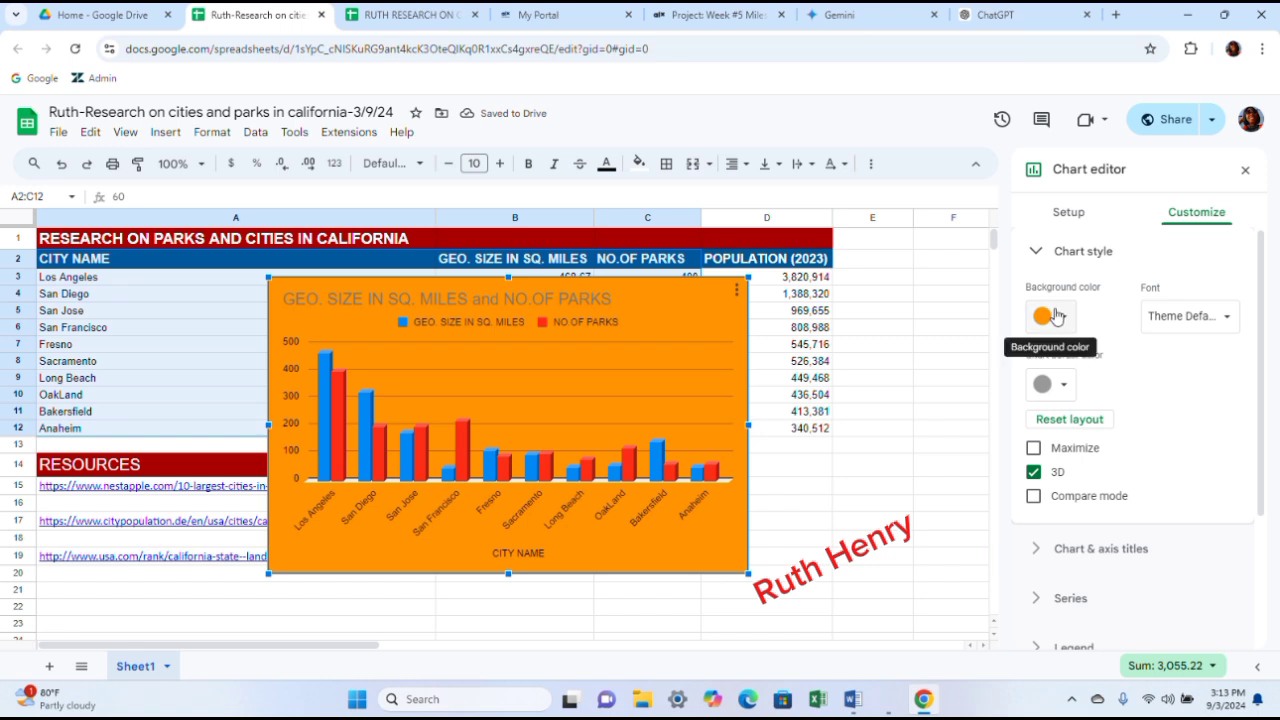
click(1066, 318)
click(1066, 318)
click(1066, 318)
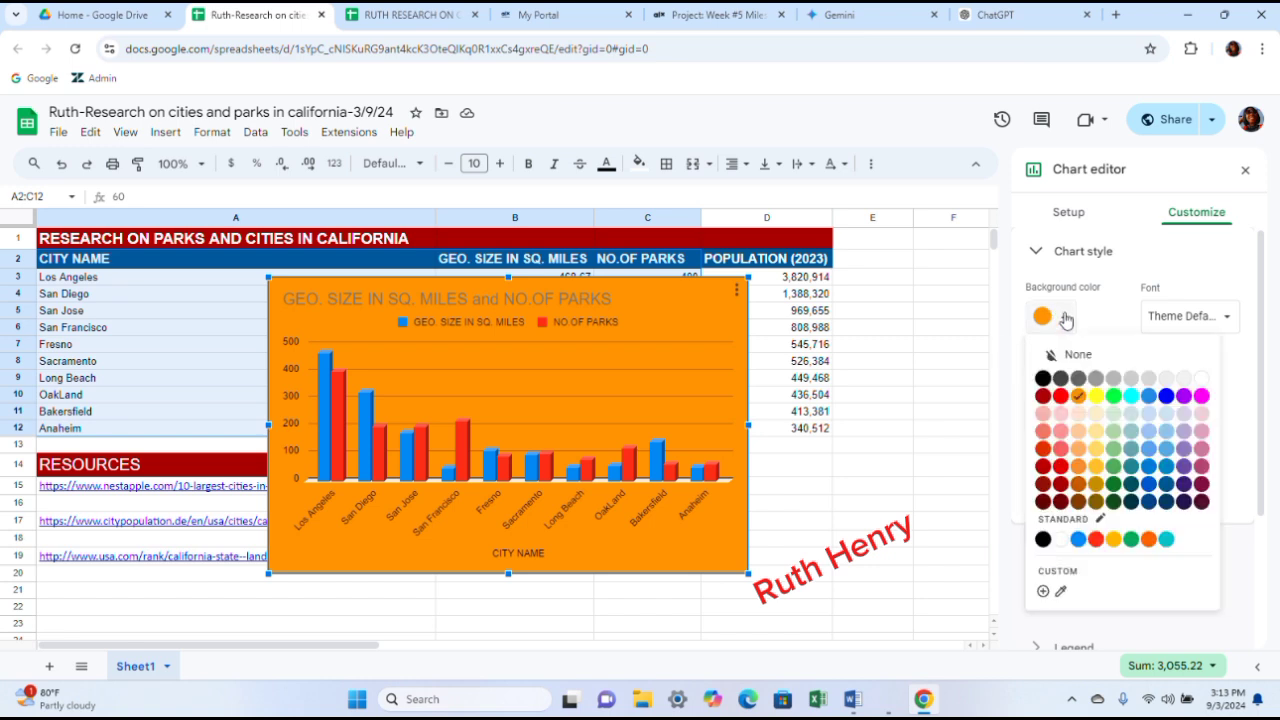
click(1112, 398)
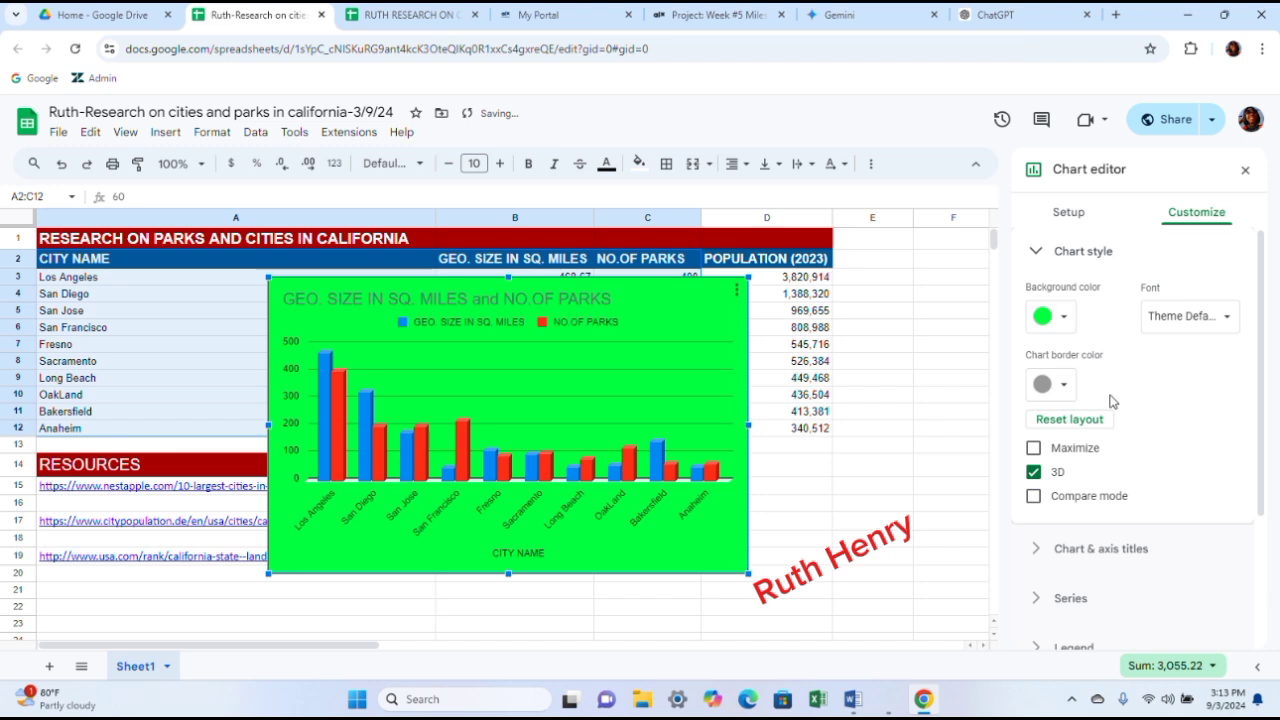
- Try blue and then settle on light orange as the chart's background colour
click(1063, 320)
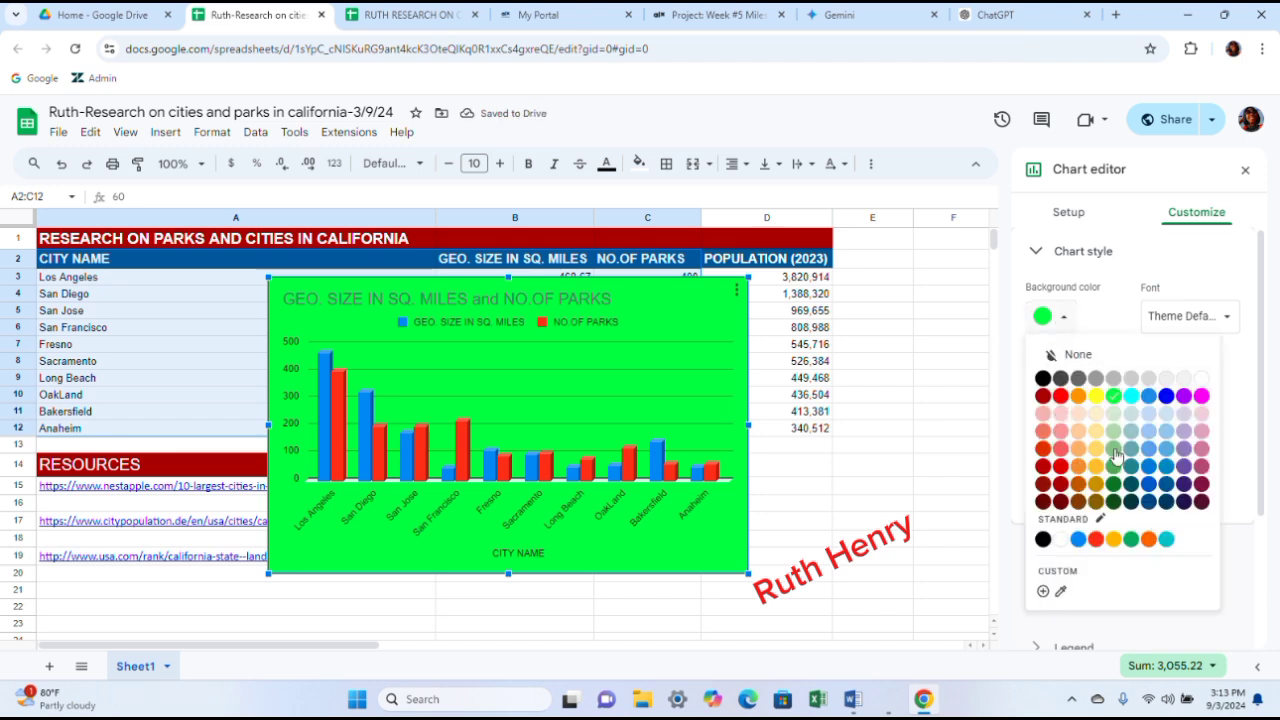
click(1147, 450)
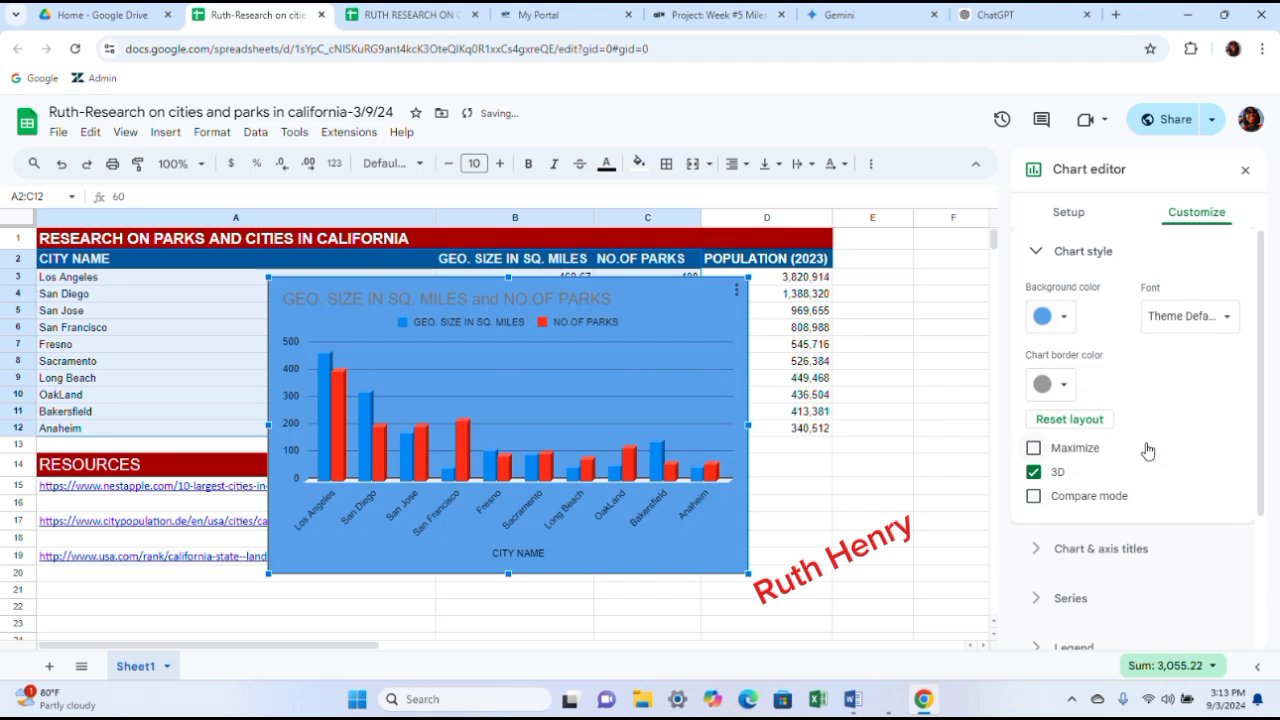
click(1064, 320)
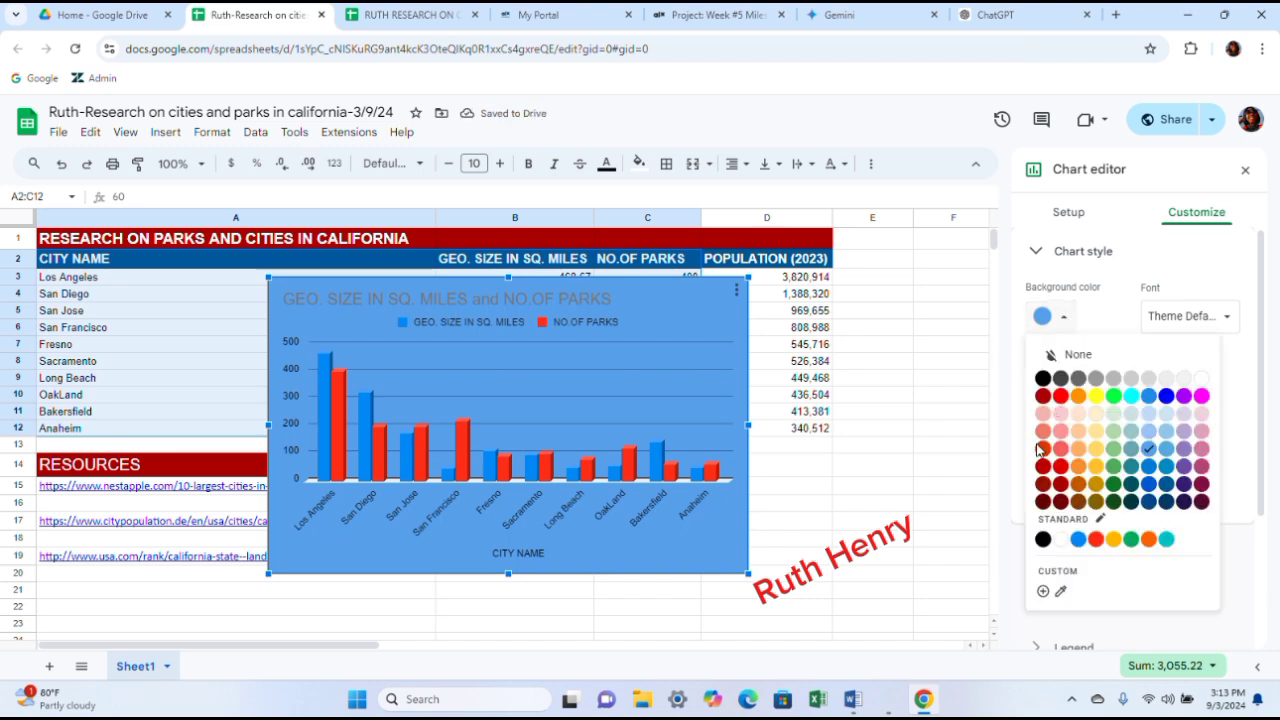
click(1078, 431)
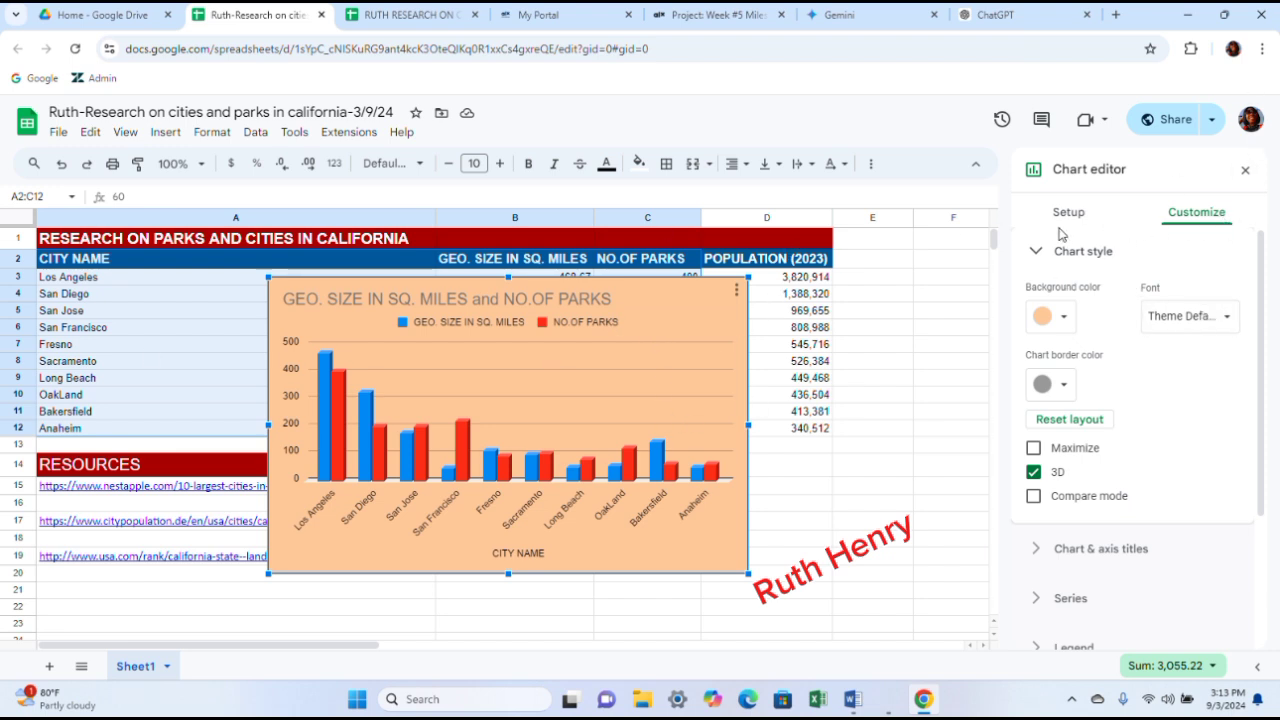
- Extend the chart title to "GEO. SIZE IN SQ. MILES and NO.OF PARKS IN 10 LARGEST CITIES IN CAIFORNIA"
click(1096, 549)
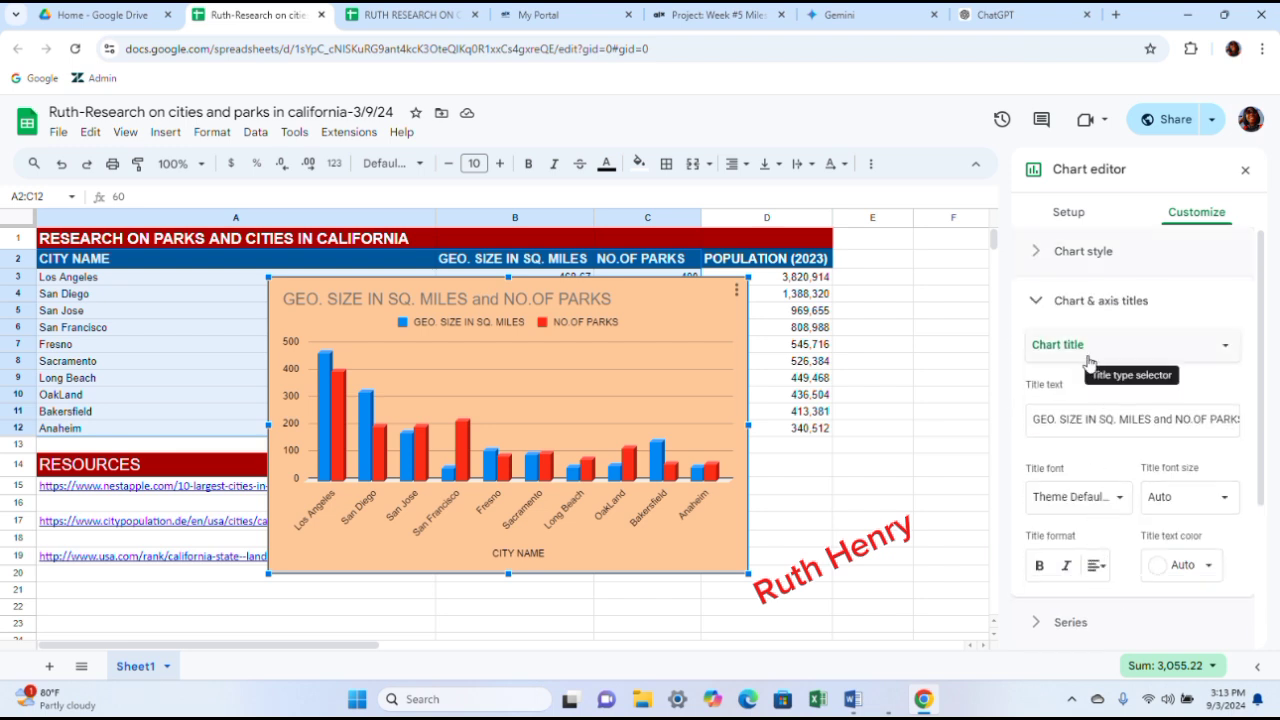
click(1031, 421)
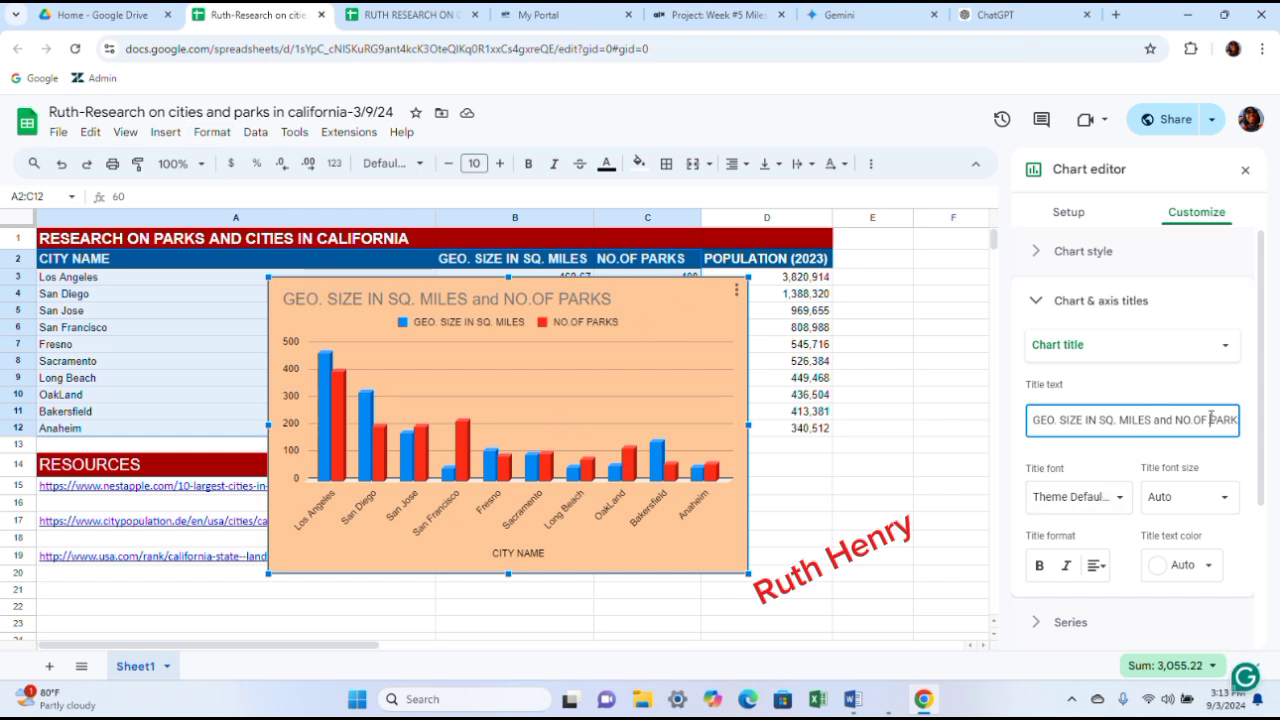
key(Right)
text(IN)
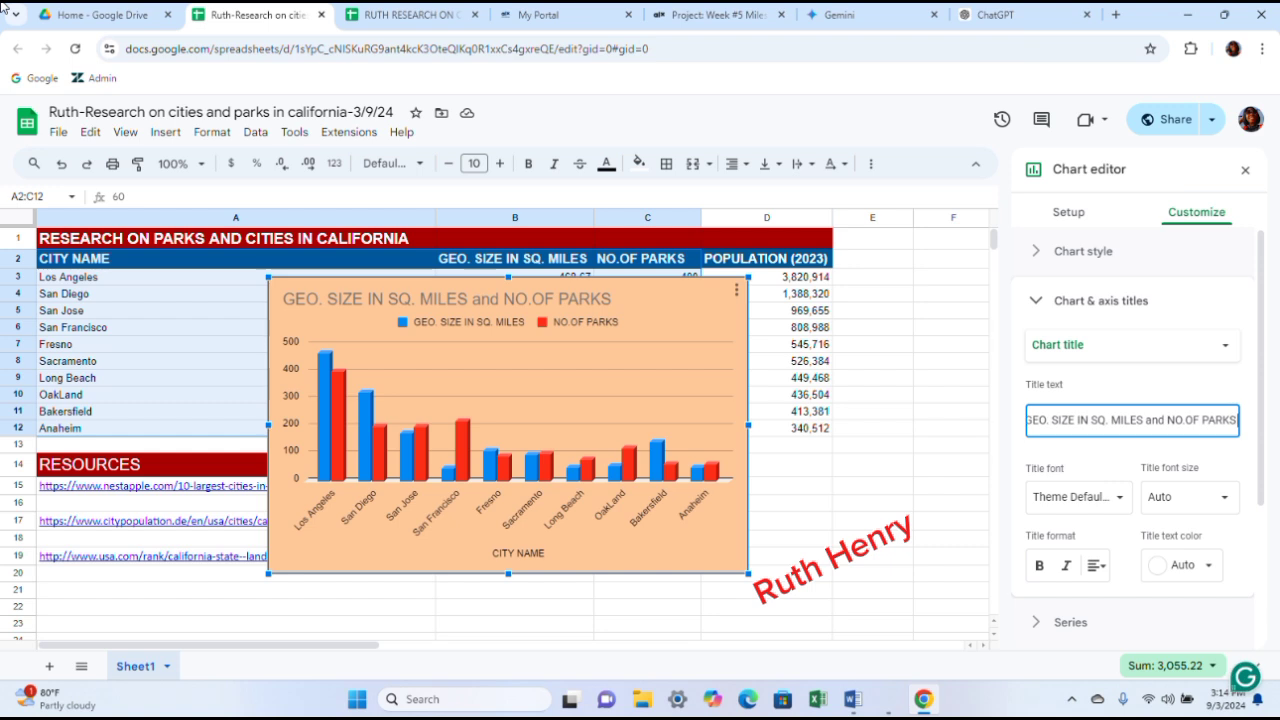
text( T)
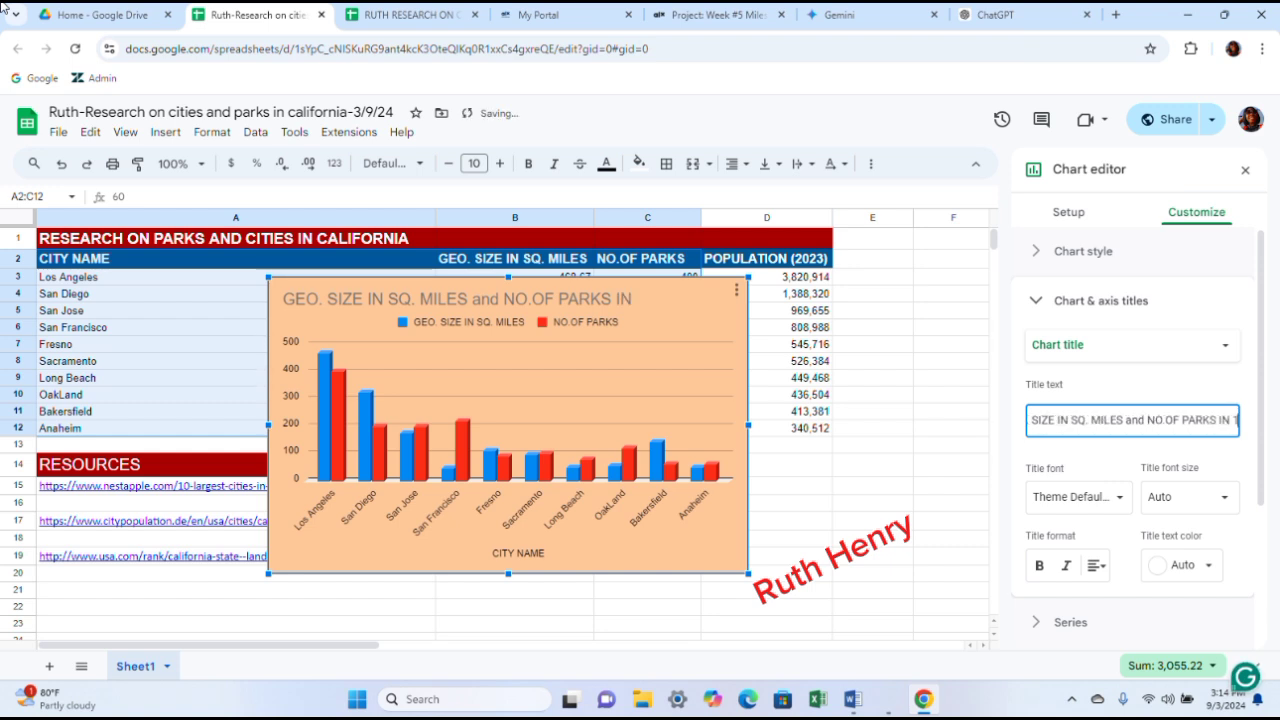
text(0 LARGEST)
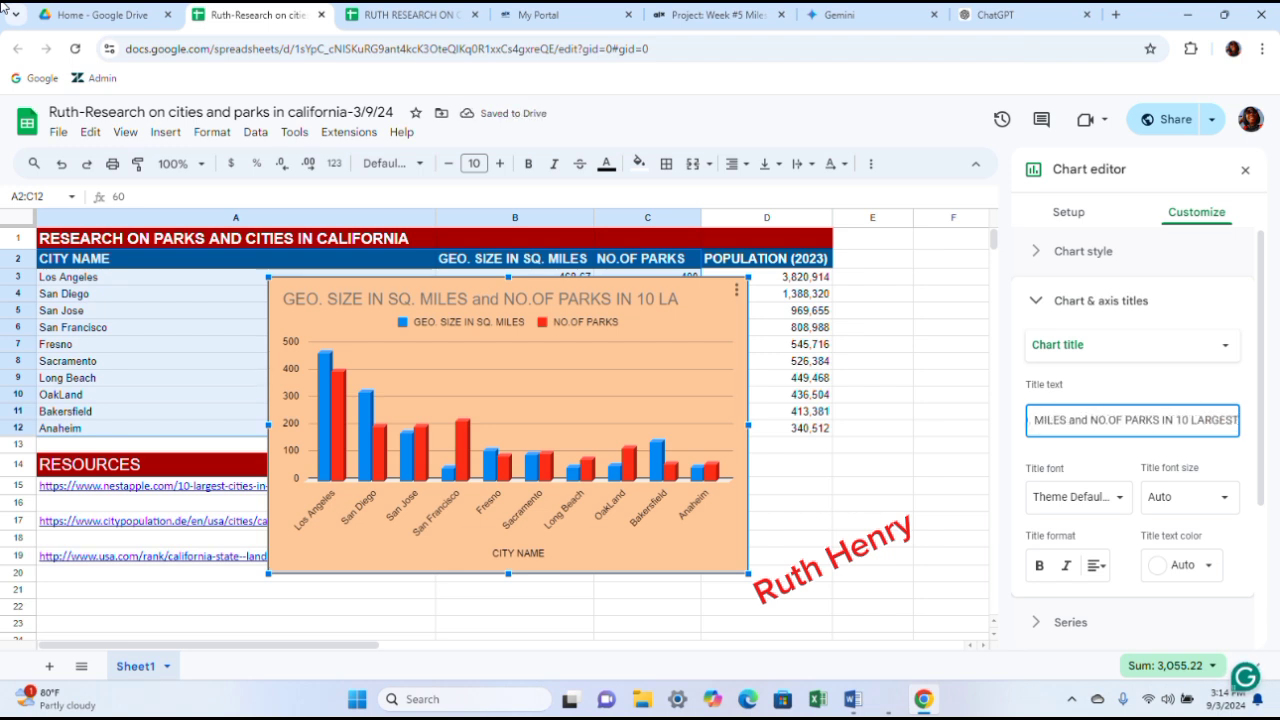
text( CITIES IN CAIFO)
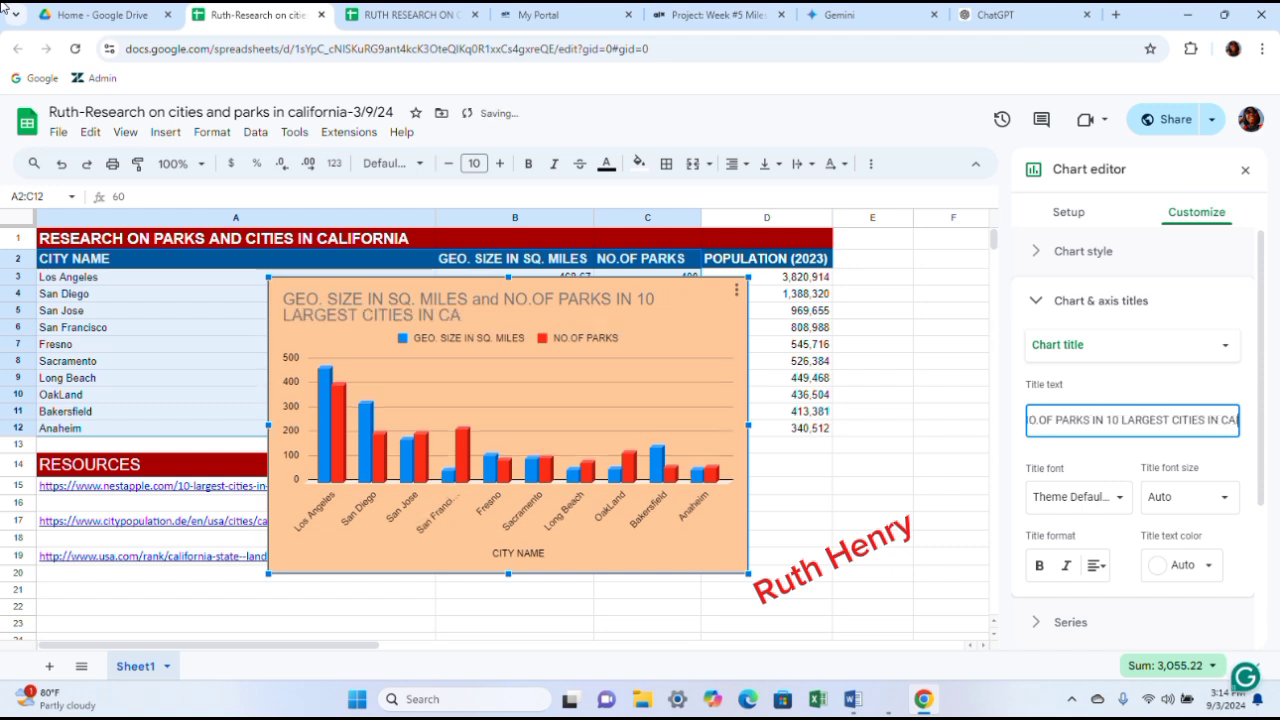
text(RIA)
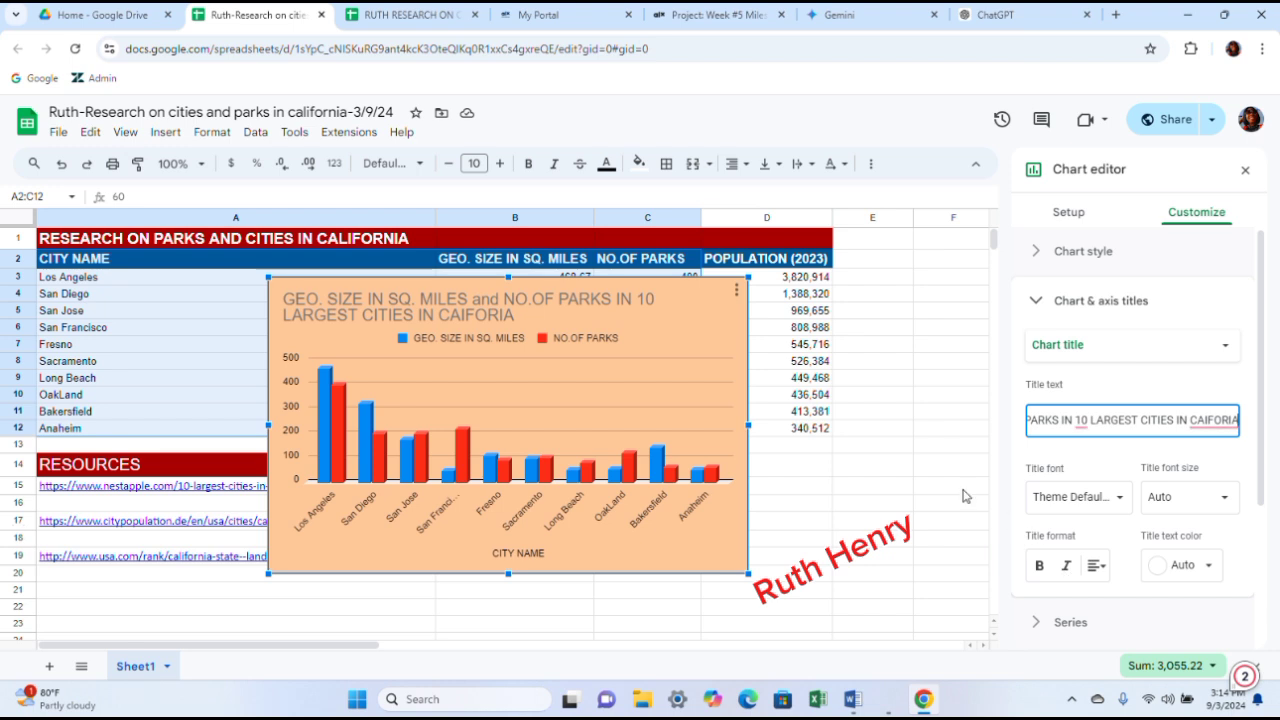
mouse_move(1228, 420)
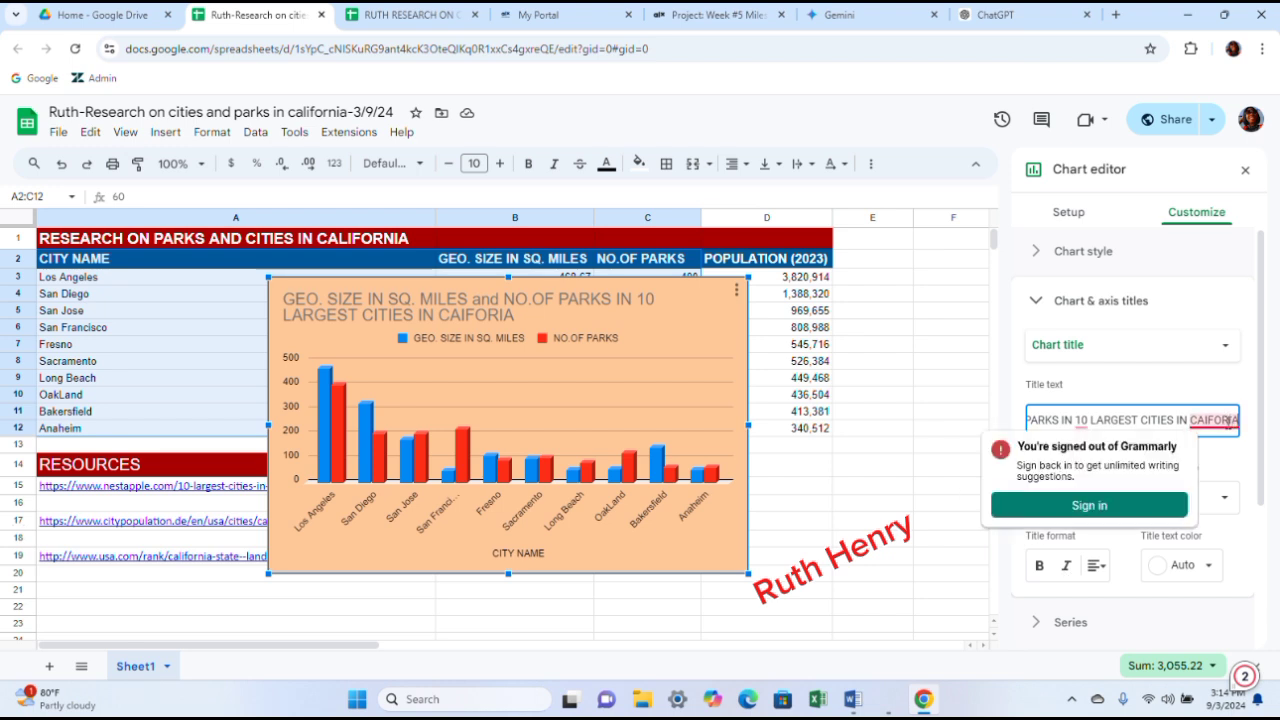
click(1230, 420)
text(N)
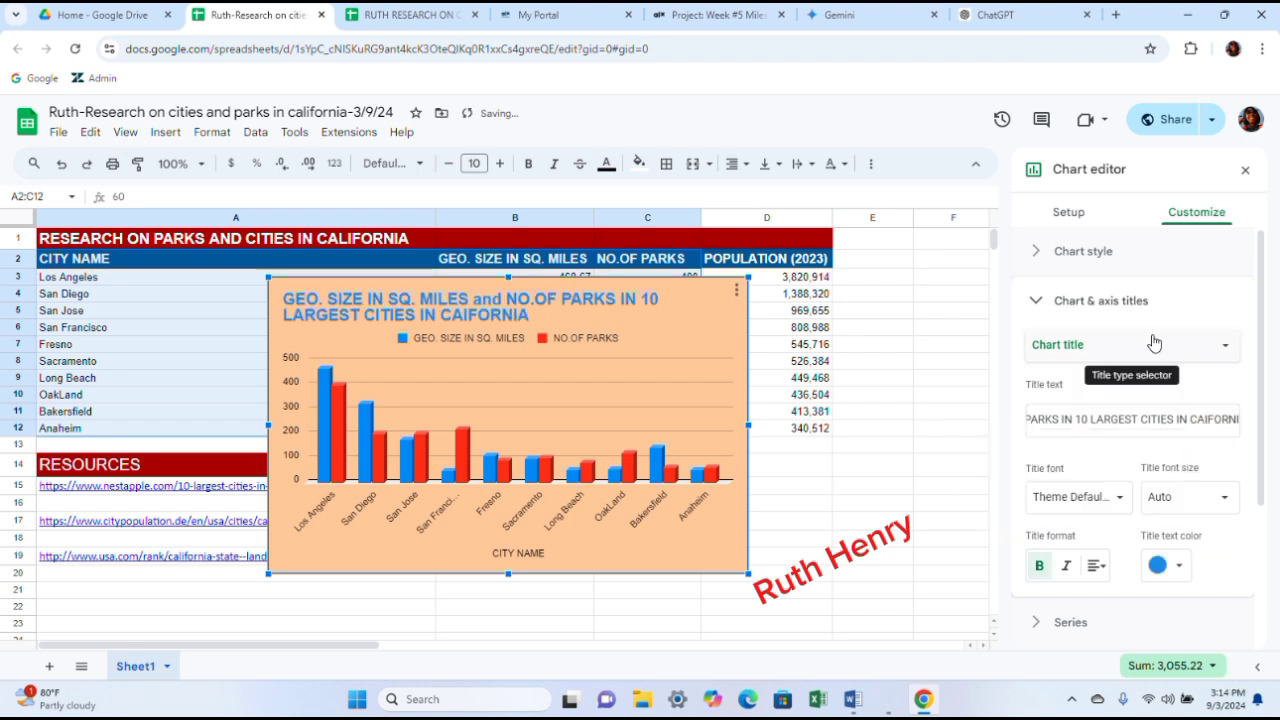
- Make the chart title text dark red and centre it
click(1158, 566)
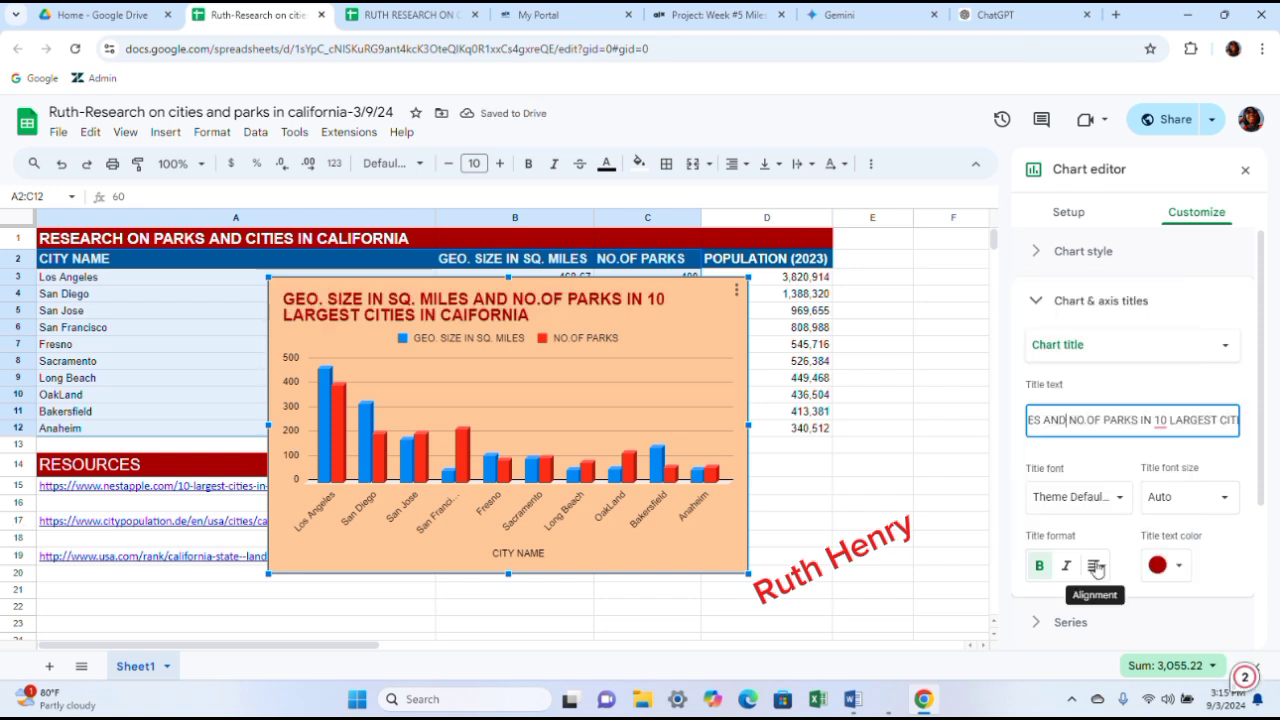
click(1095, 566)
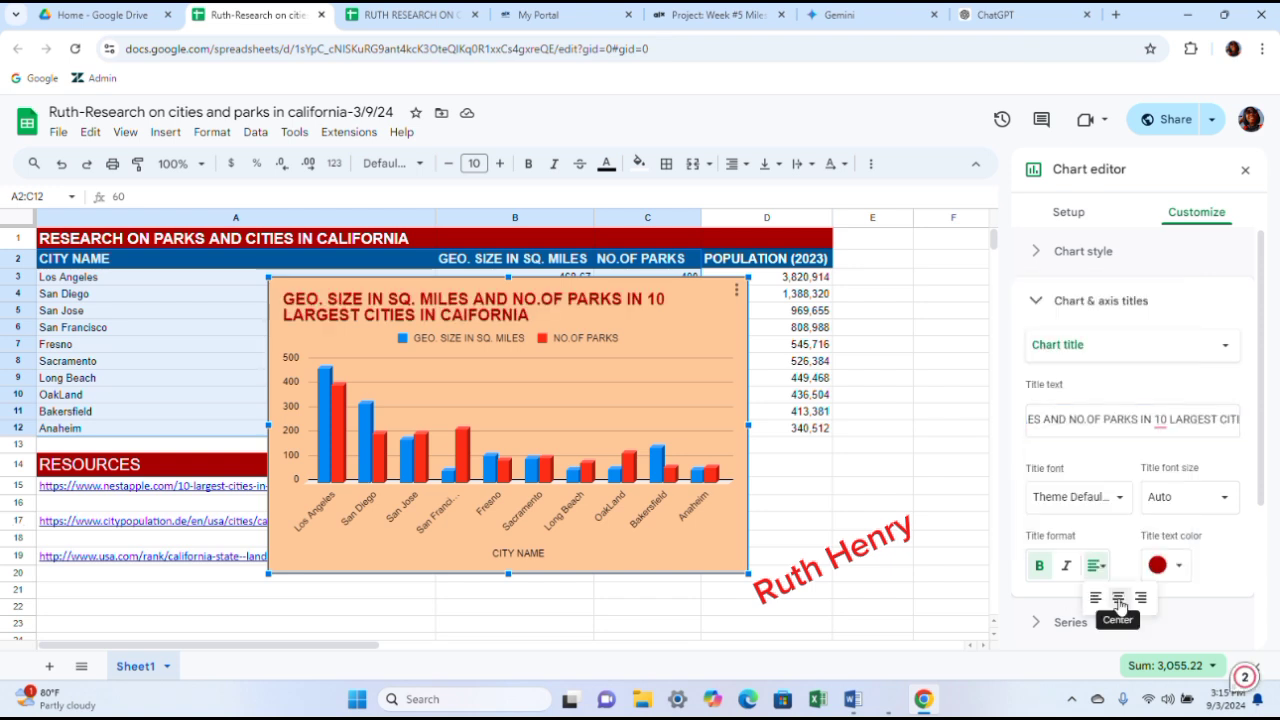
click(1118, 597)
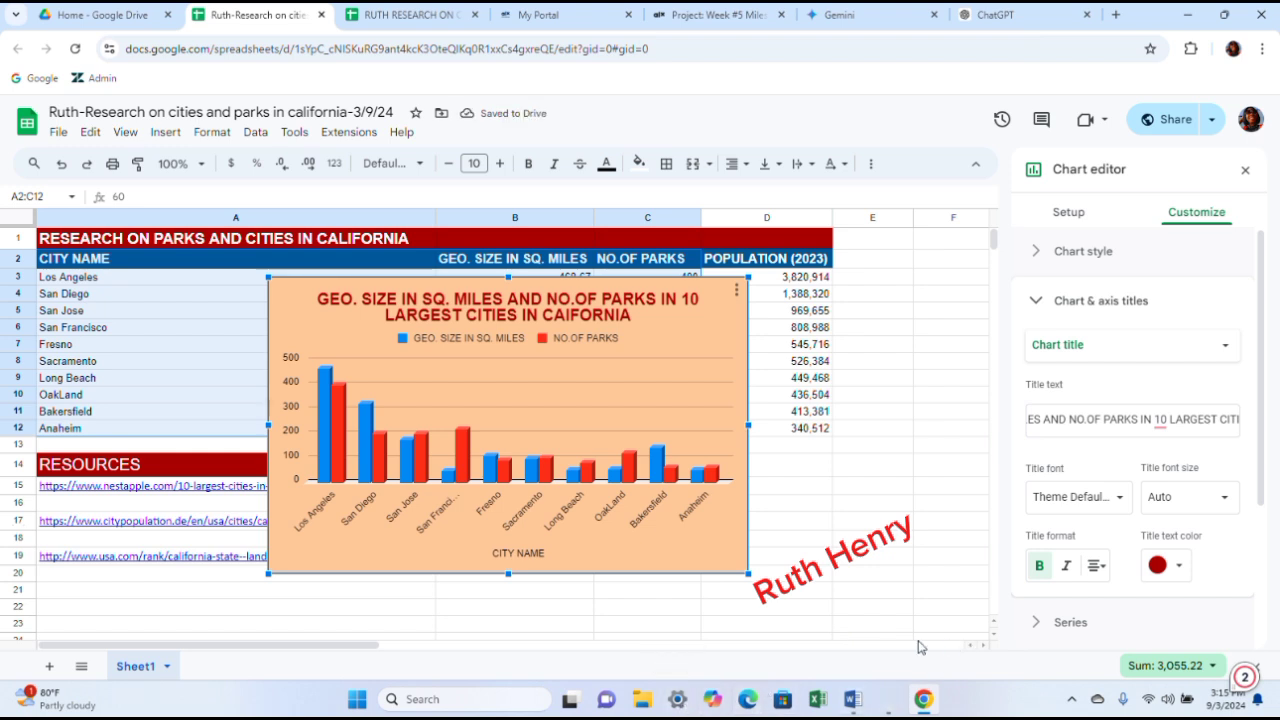
click(1172, 421)
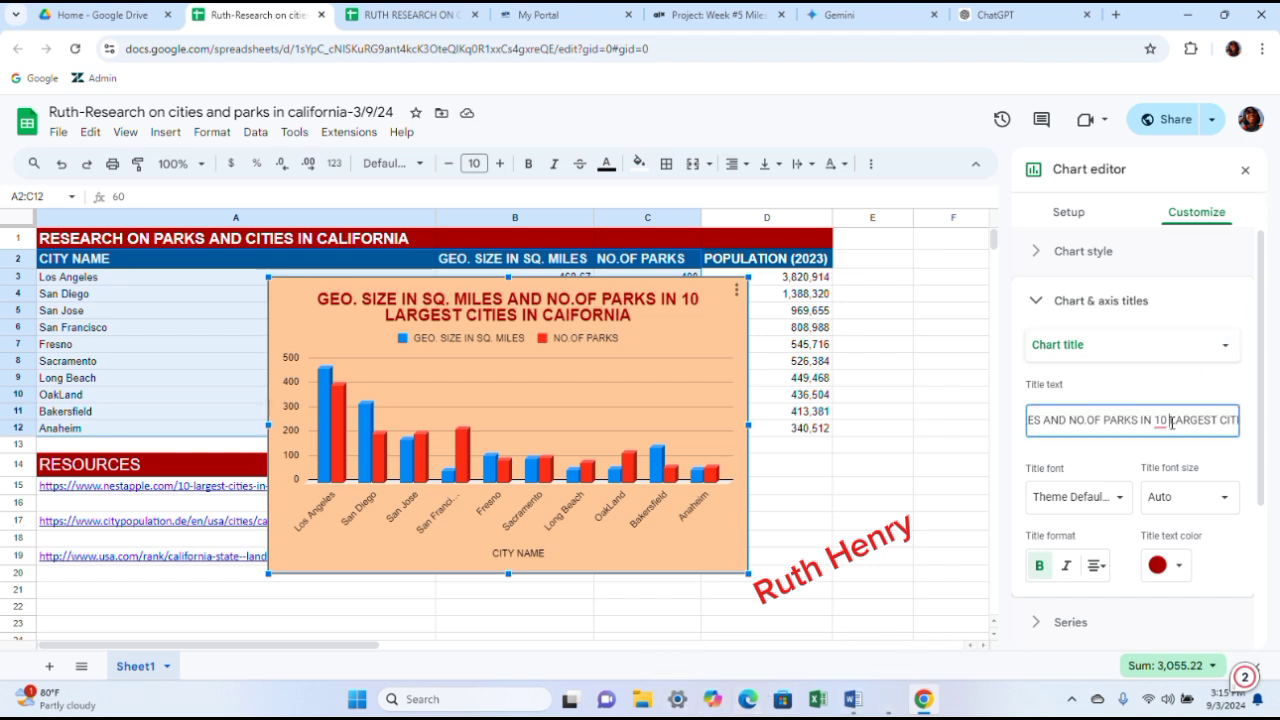
key(Right)
key(Right)
key(Right)
key(Right)
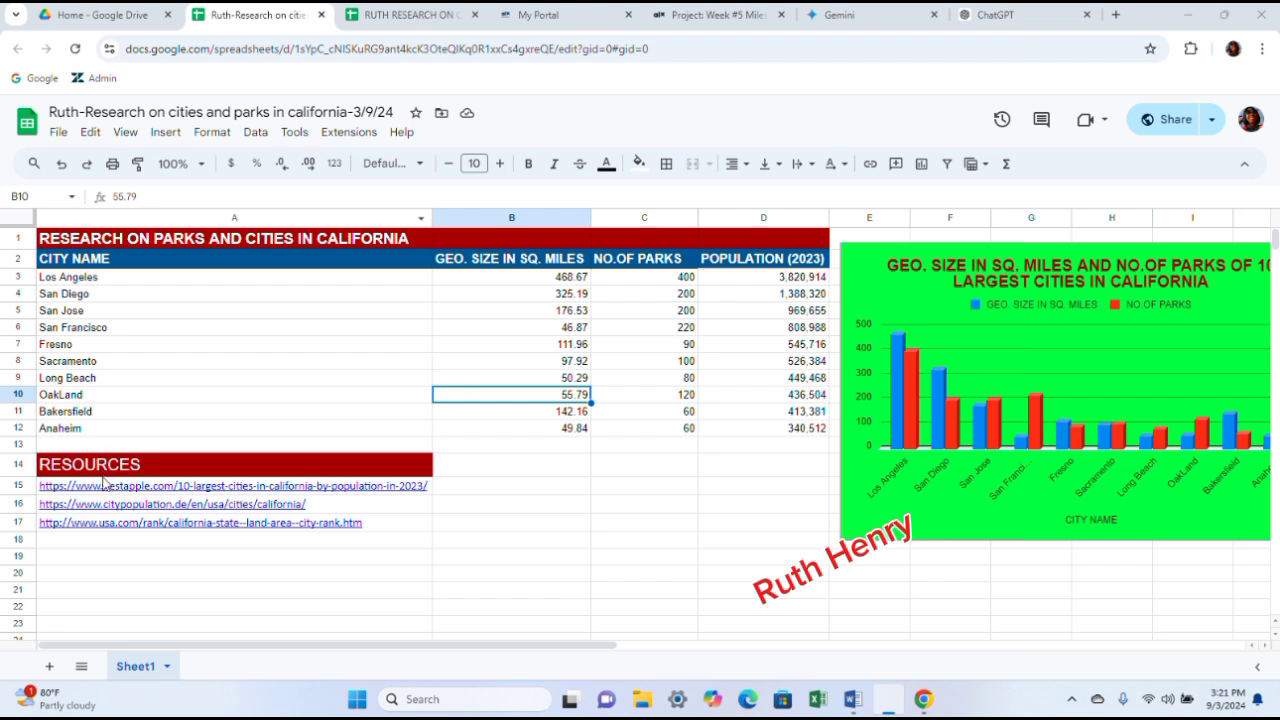
- Open the spreadsheet's sharing settings and copy its link
click(113, 262)
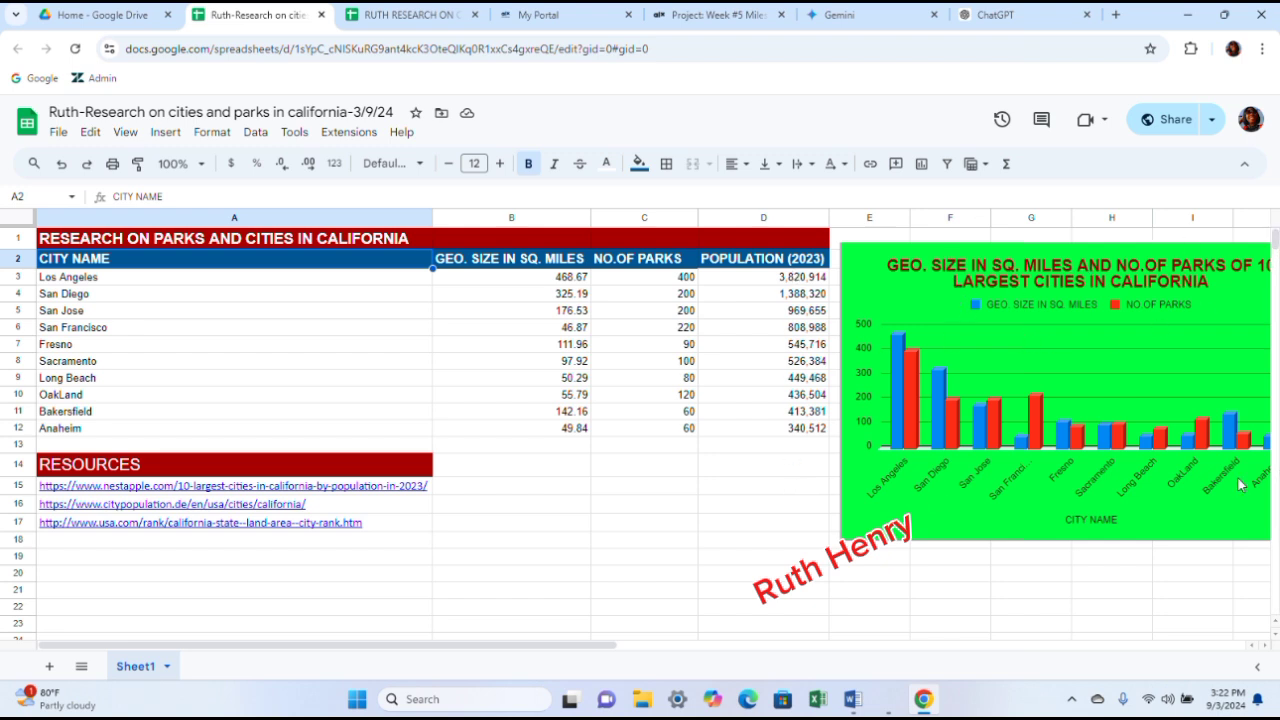
click(579, 491)
click(616, 505)
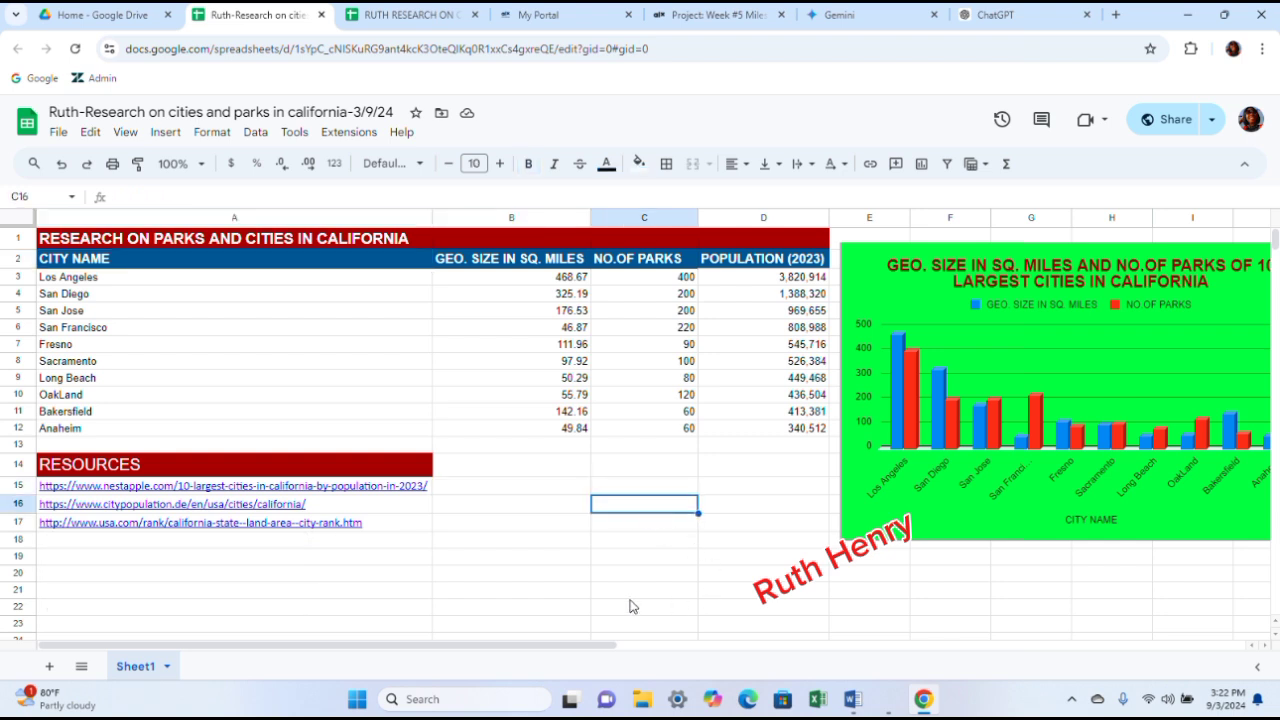
click(1176, 120)
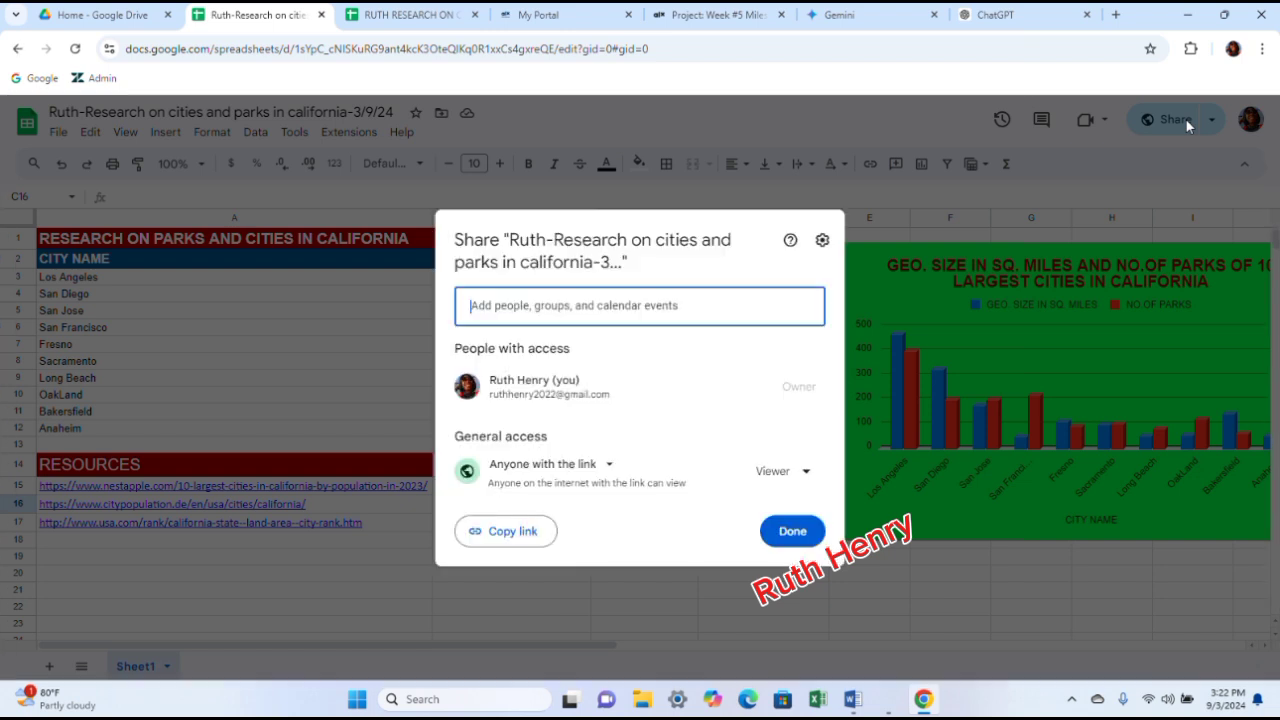
click(529, 533)
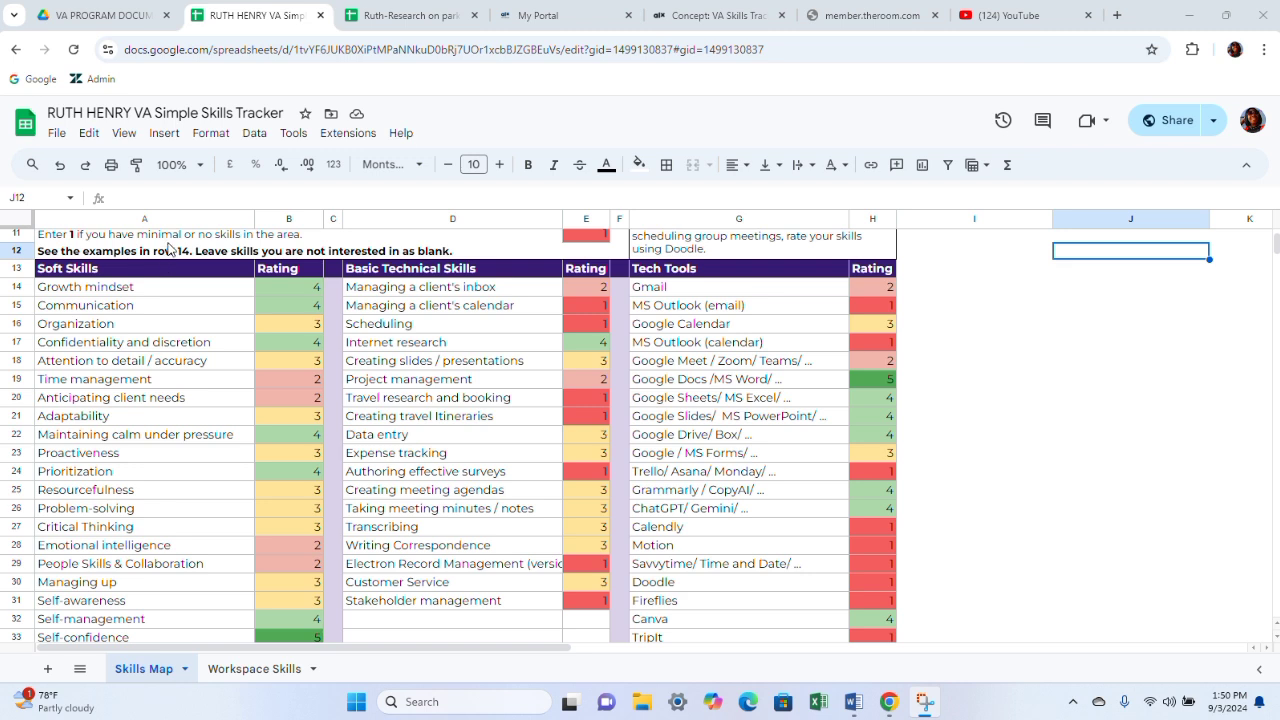
- In the VA Simple Skills Tracker, set the Growth mindset, Organization and Attention to detail ratings to 5
click(295, 288)
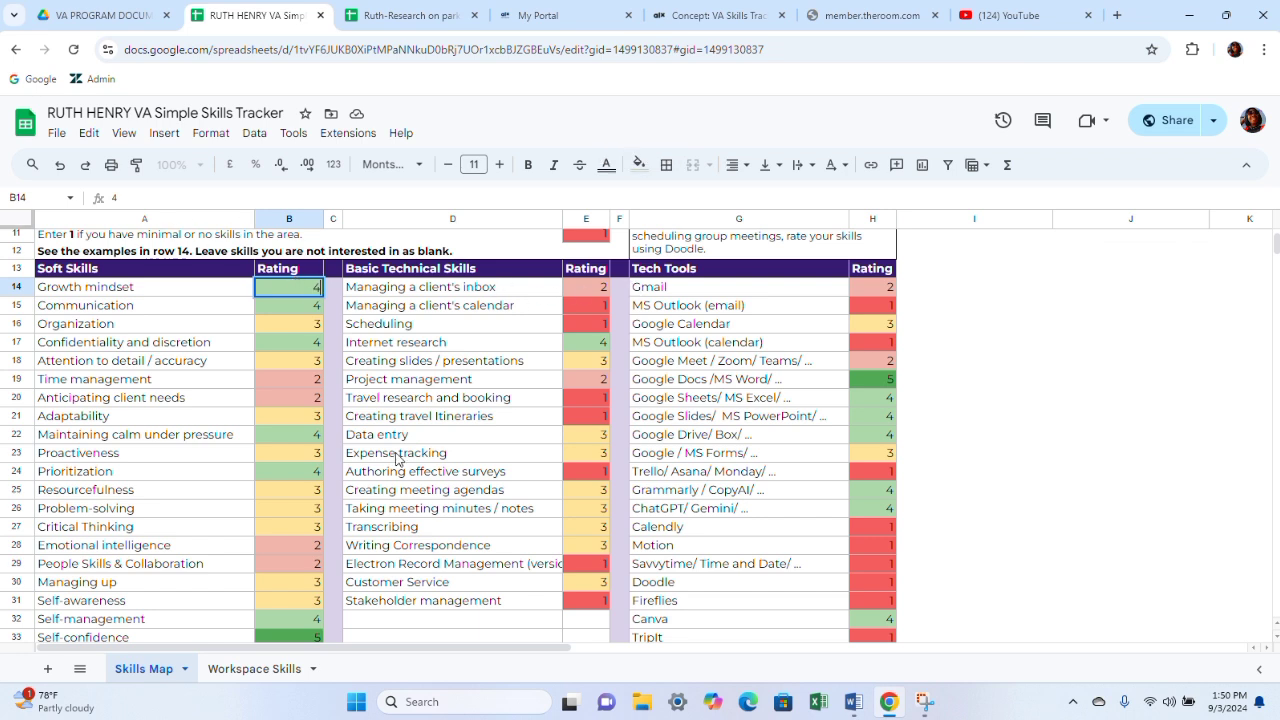
key(Delete)
text(5)
click(320, 312)
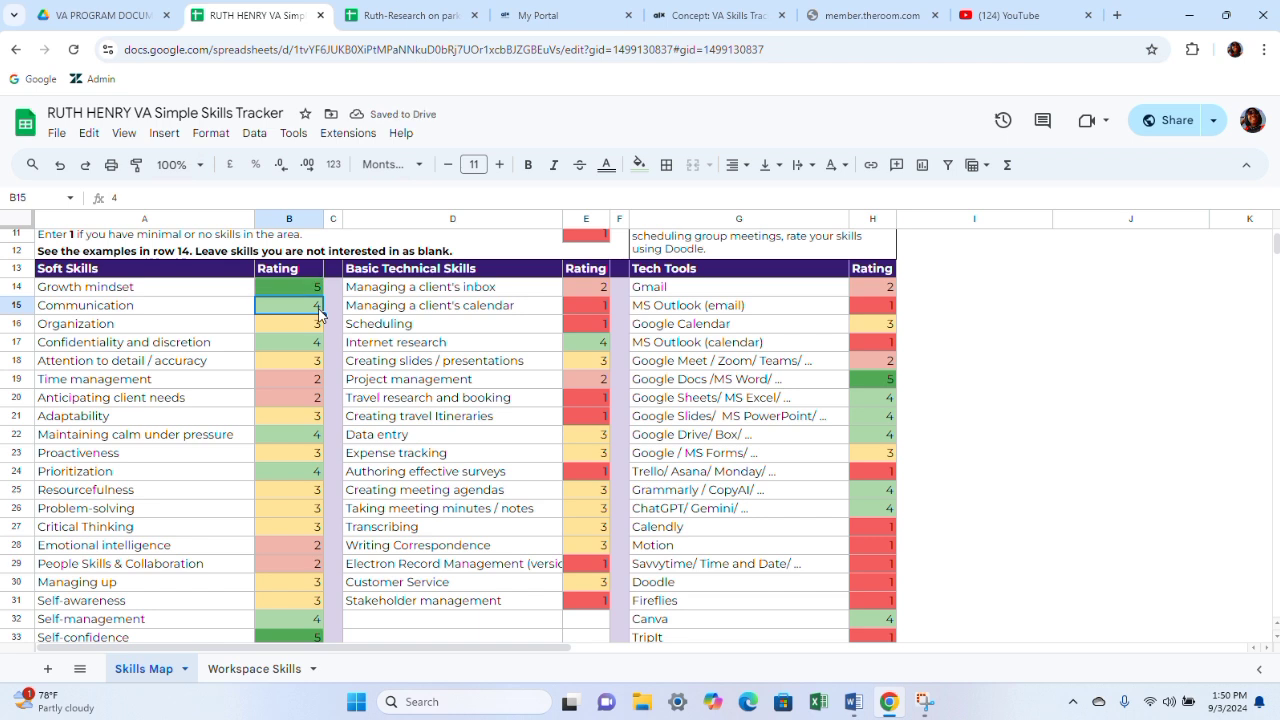
click(317, 326)
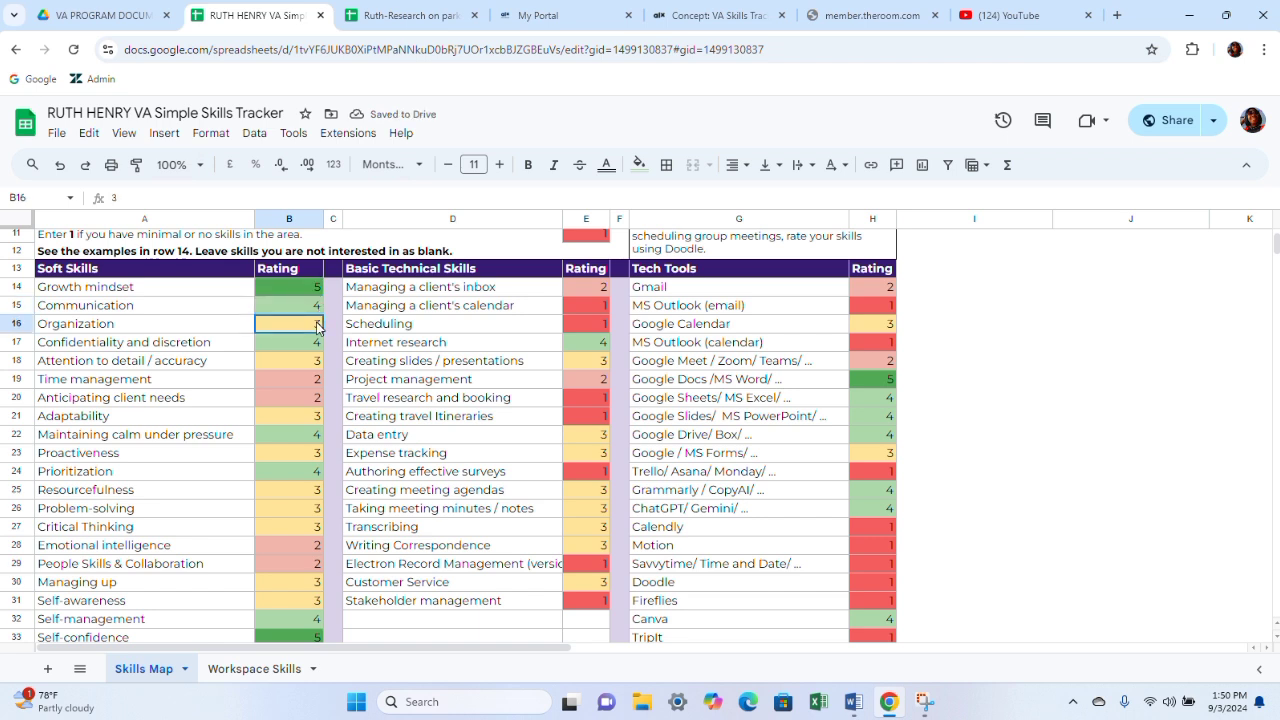
text(5)
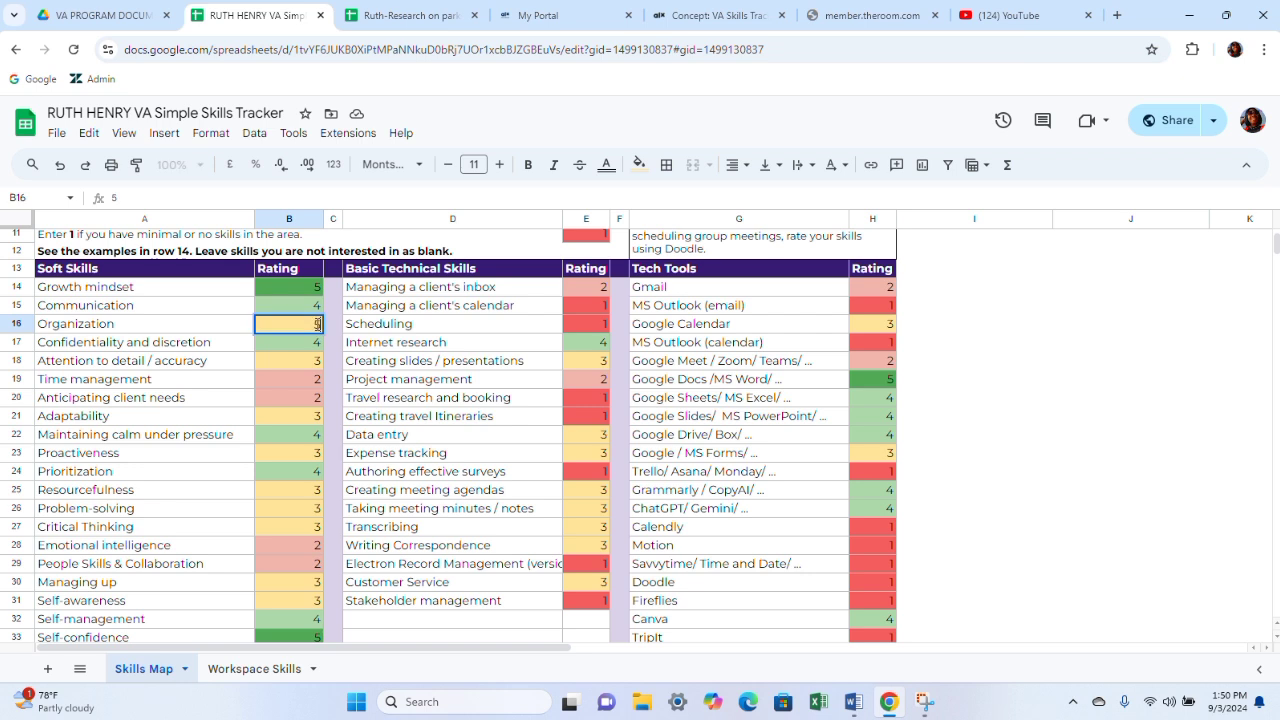
click(312, 347)
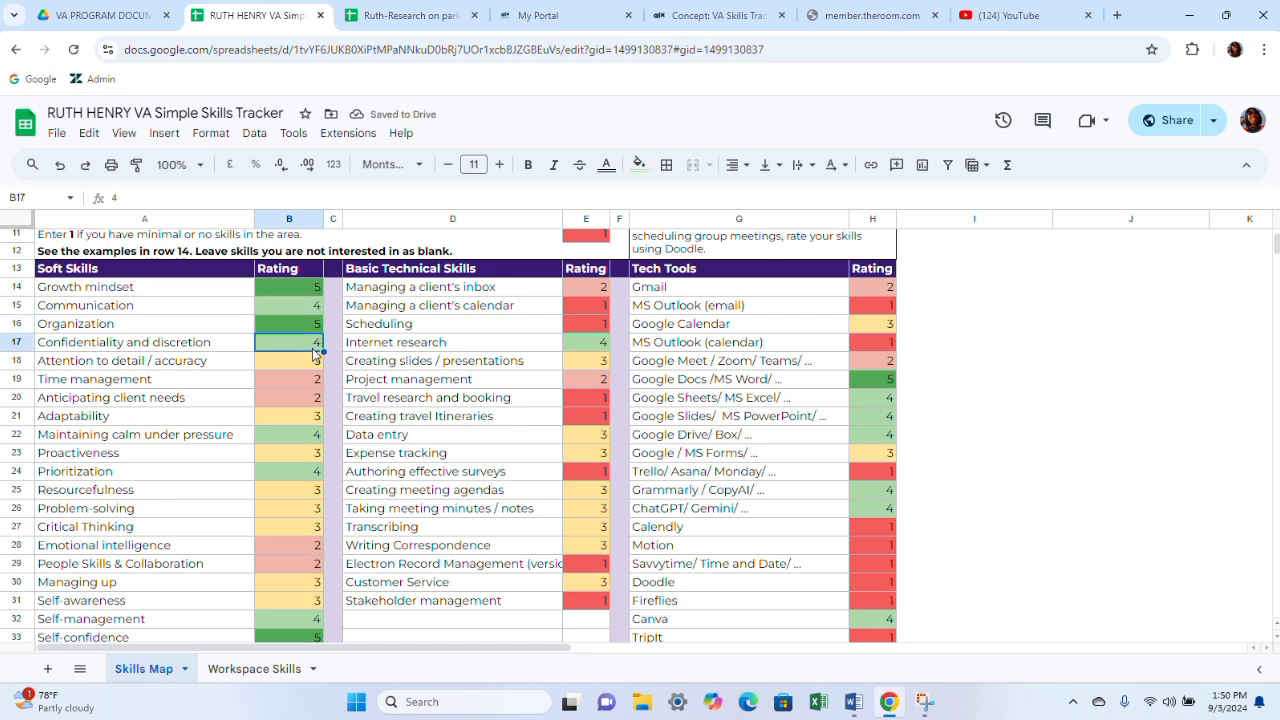
click(307, 366)
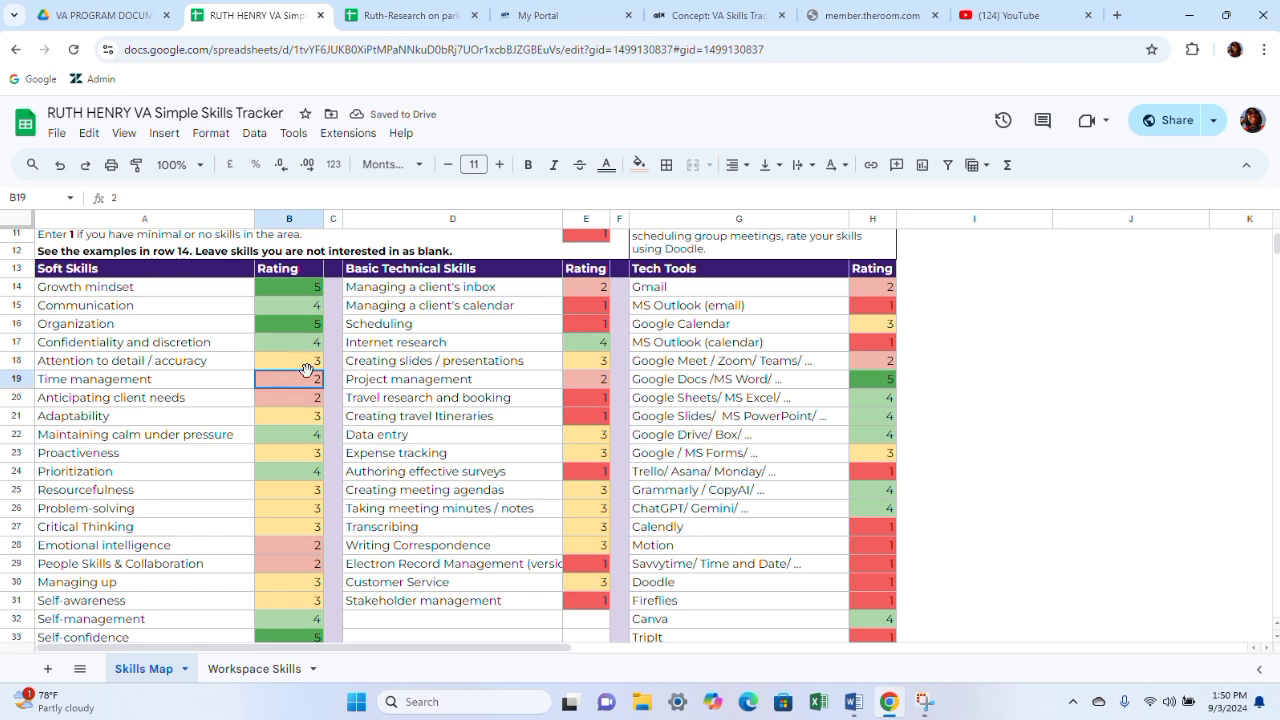
text(5)
- Rate Time management 5, Anticipating client needs 3 and Adaptability 4 in the soft skills list
click(311, 384)
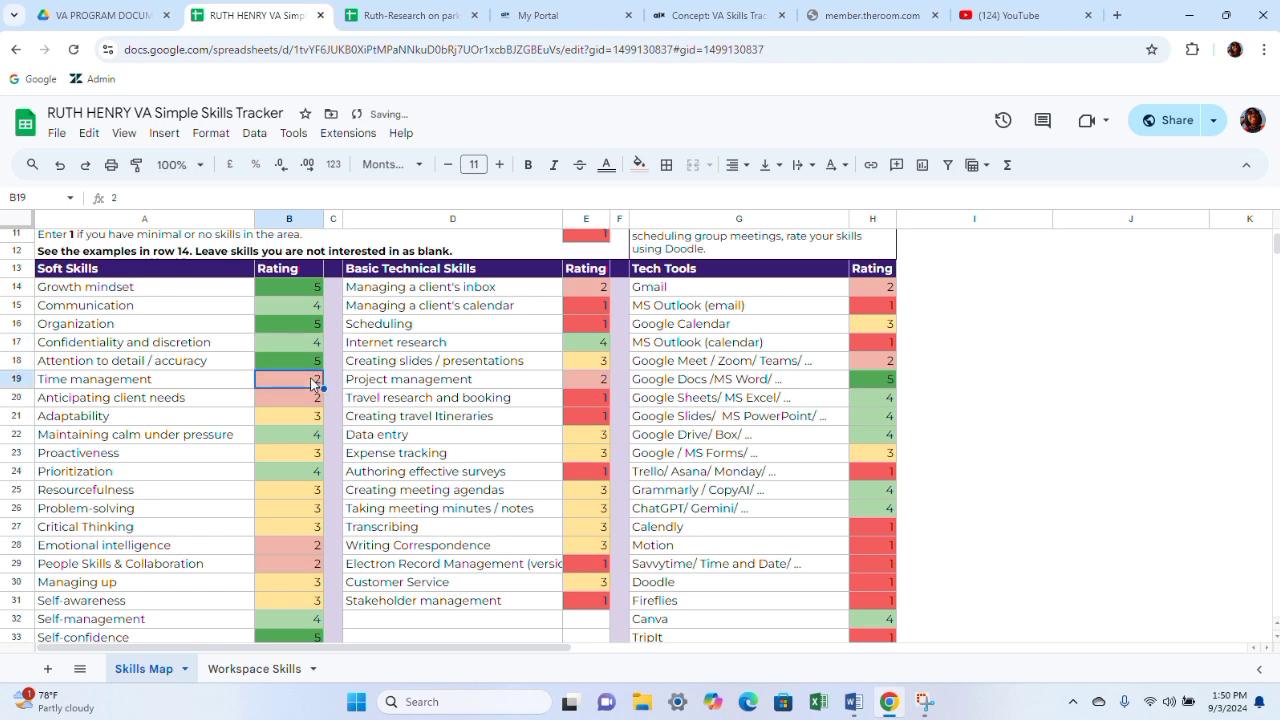
text(5)
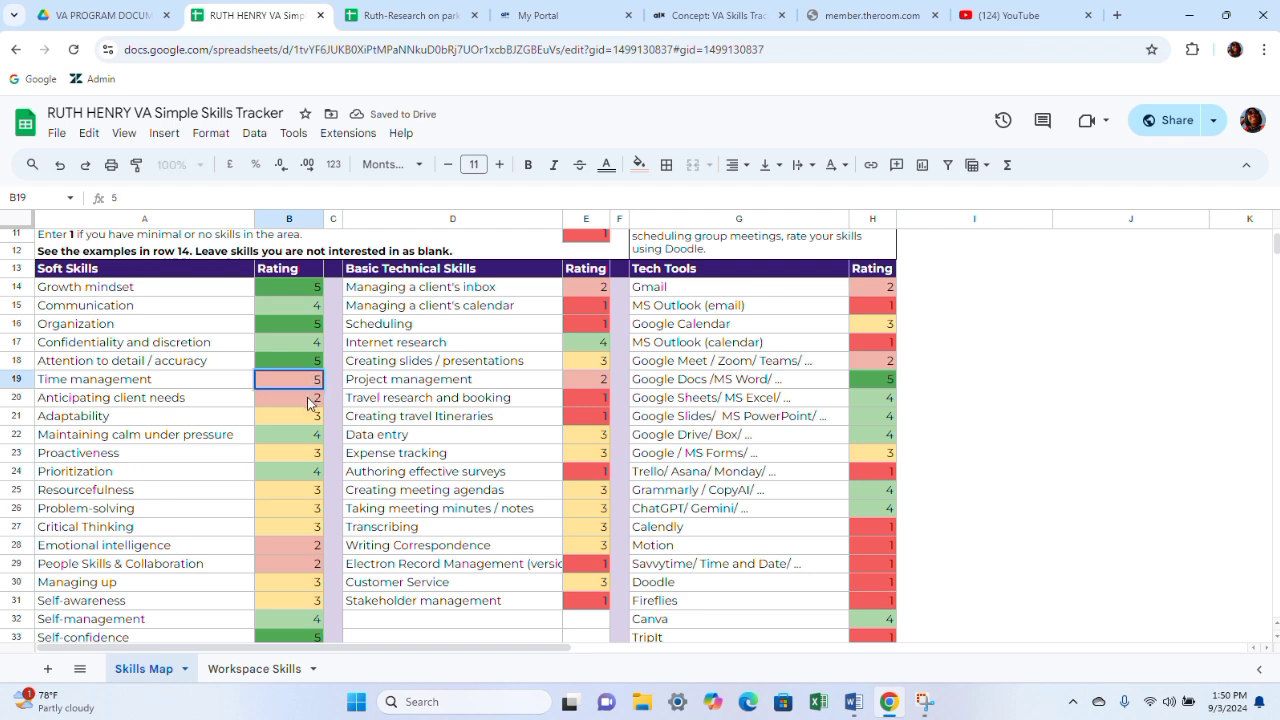
click(310, 399)
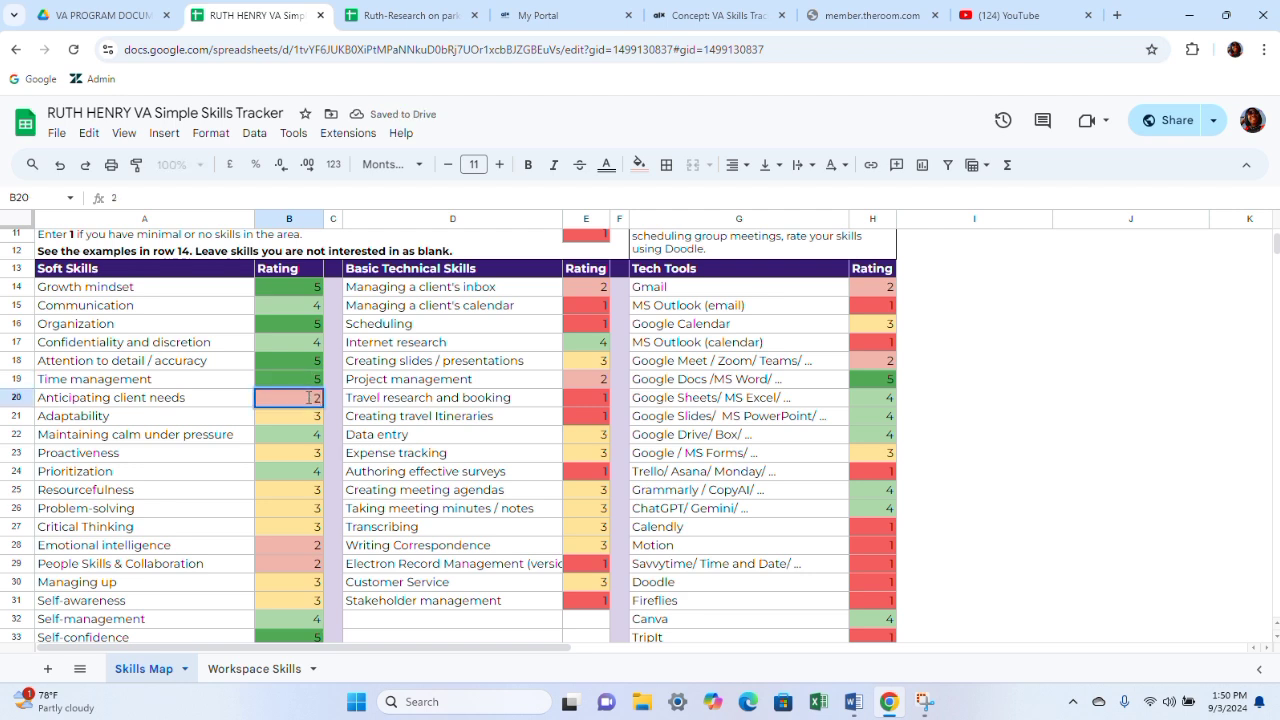
key(BackSpace)
key(Return)
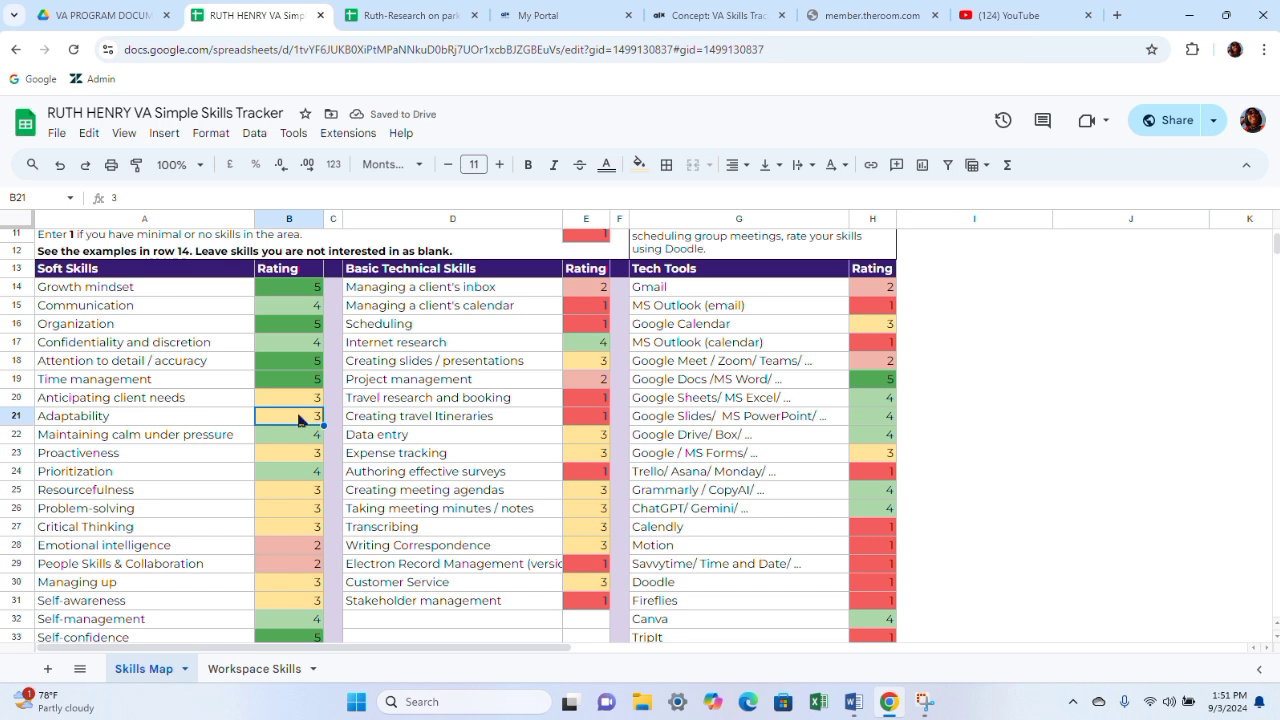
text(4)
key(Return)
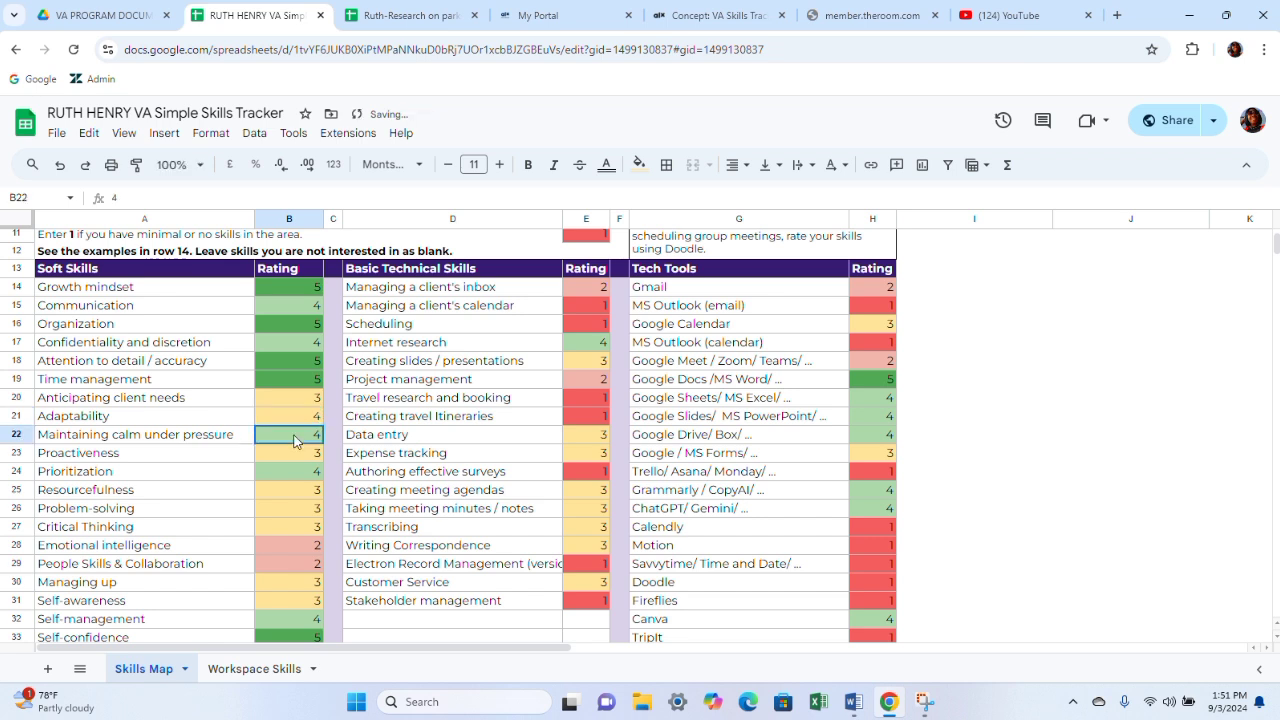